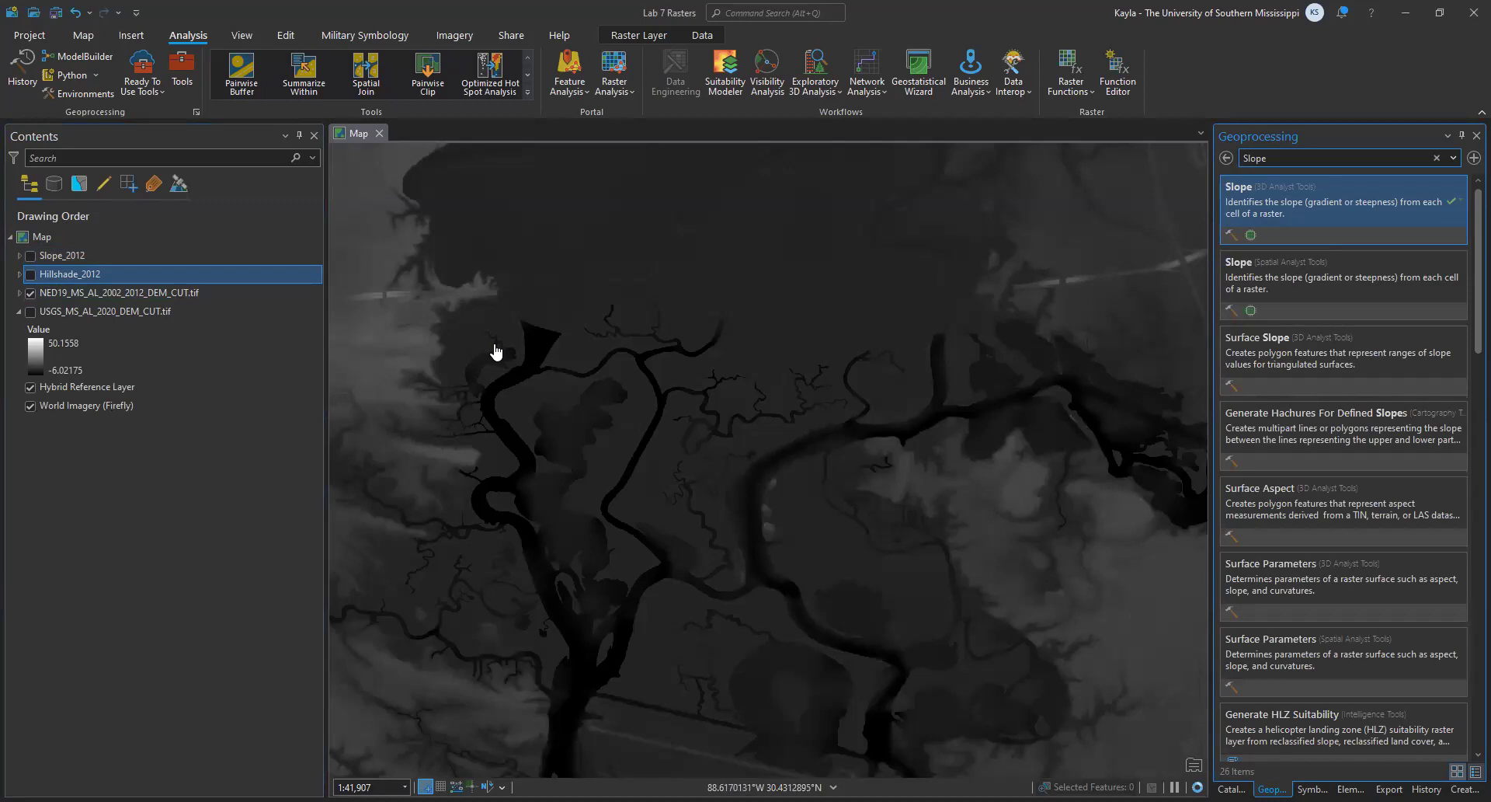
- Find the Spatial Analyst Reclassify tool and set NED19_MS_AL_2002_2012_DEM_CUT.tif as its input raster
left_click(1289, 156)
type("Reclassify")
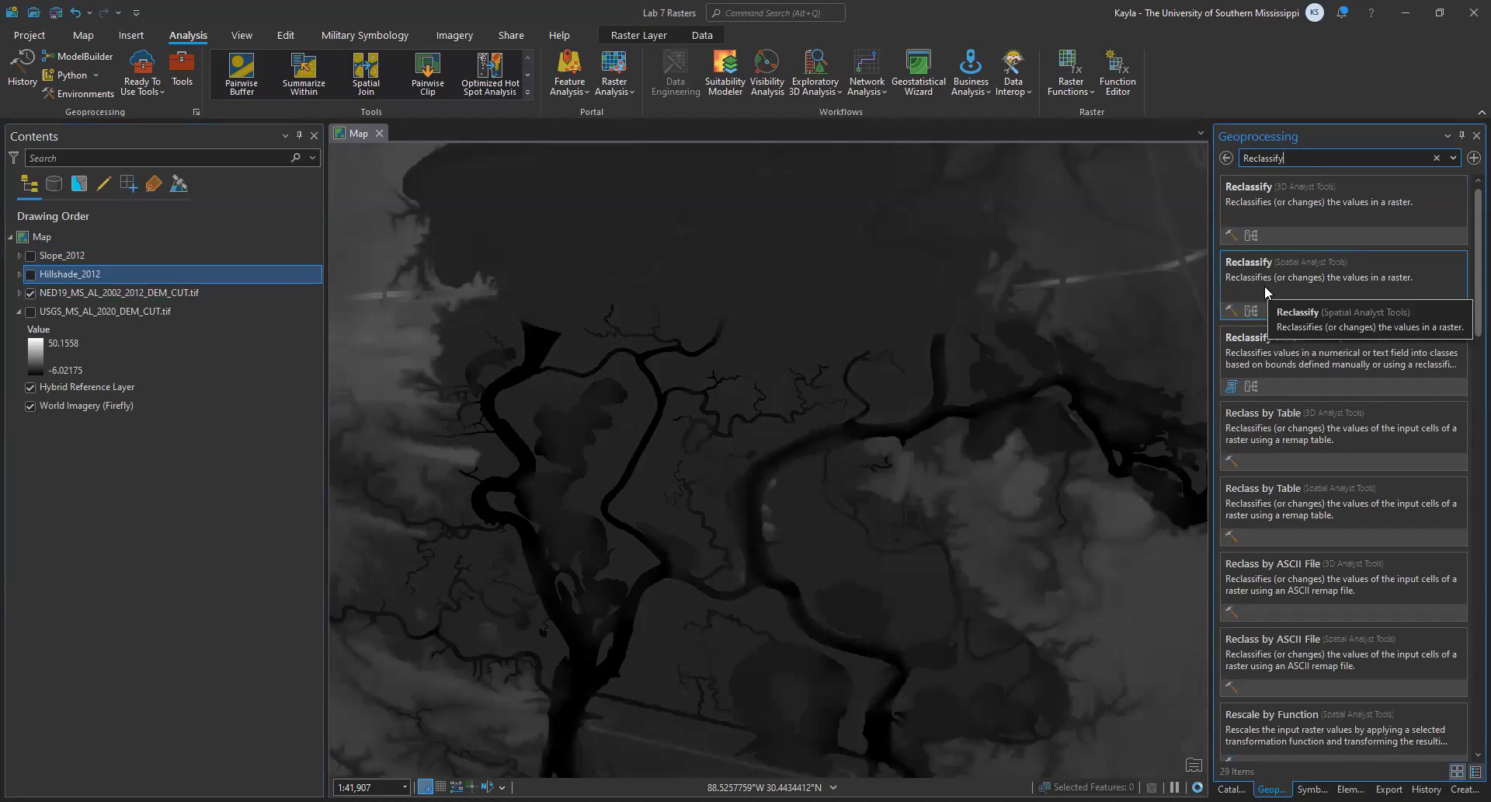
left_click(1259, 278)
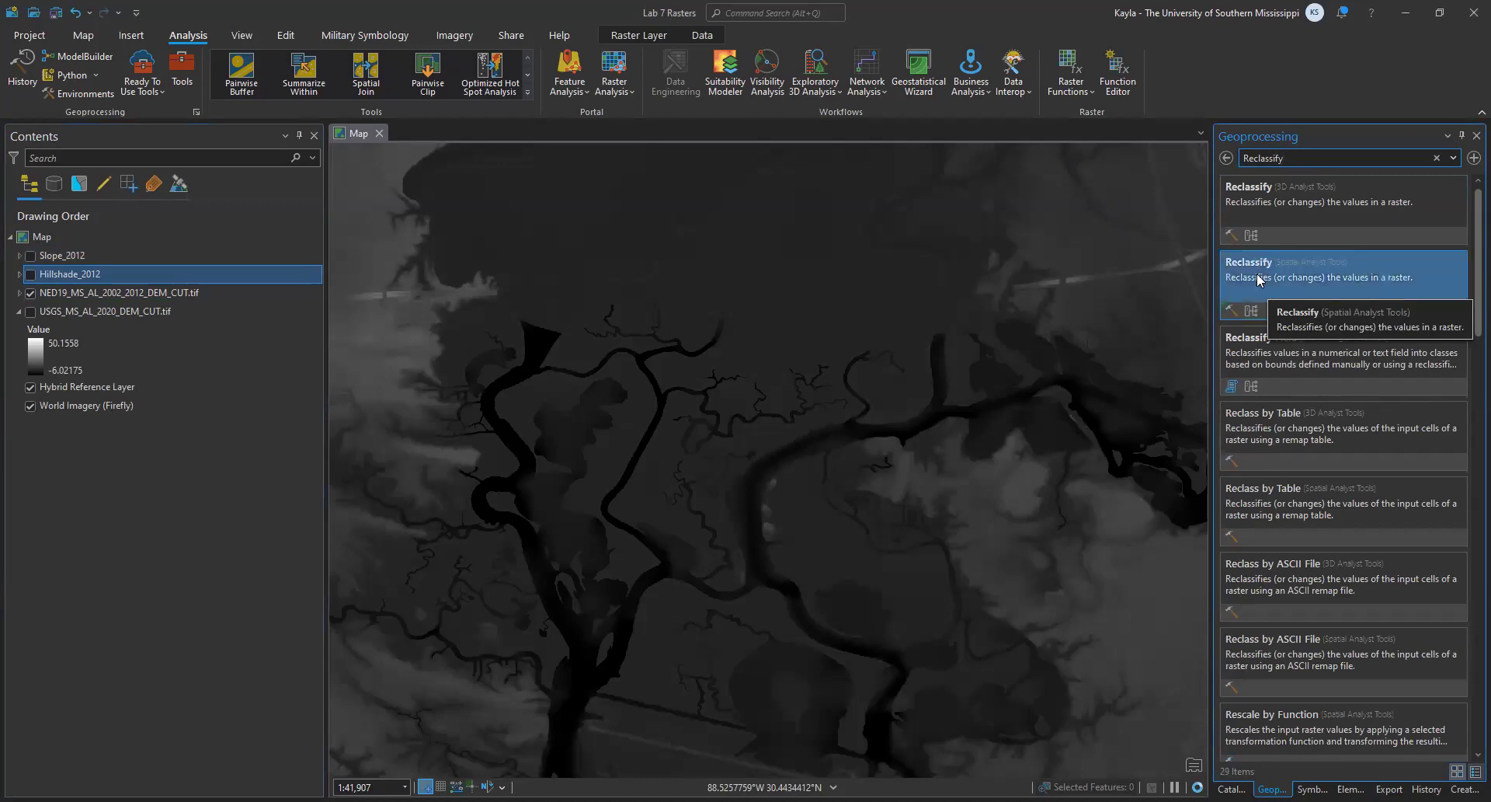
left_click(1322, 219)
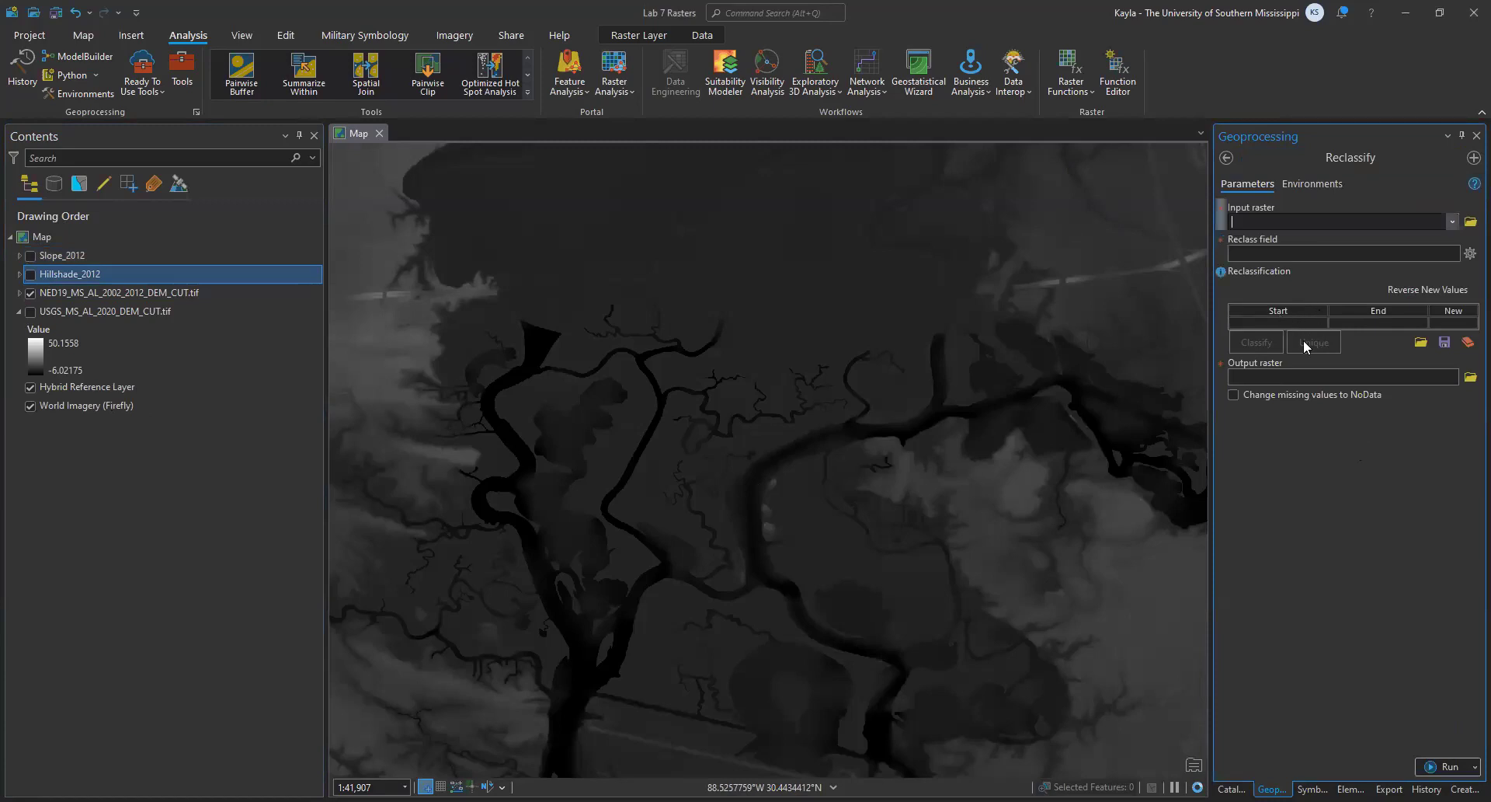
left_click(1452, 222)
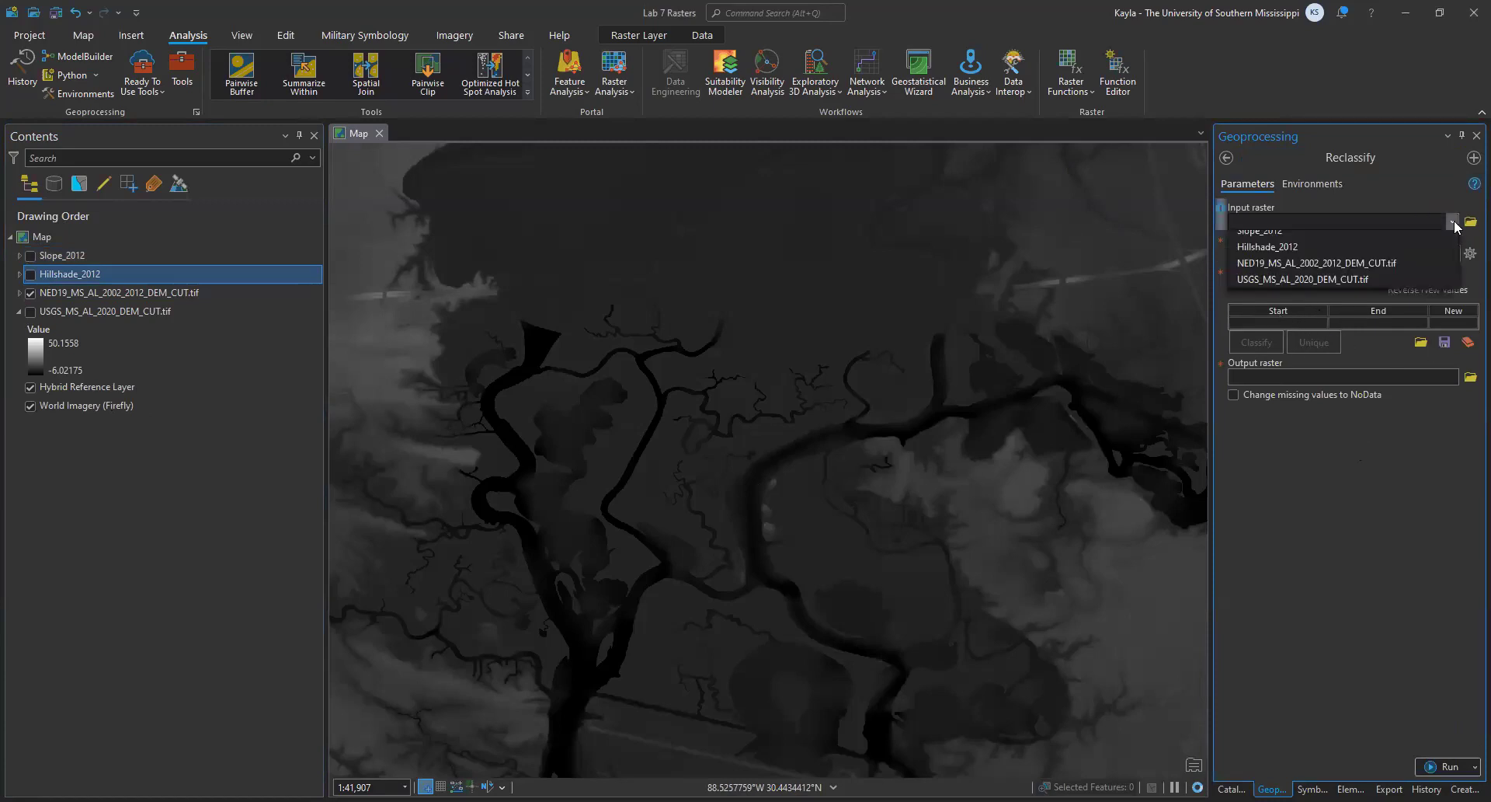
left_click(1355, 272)
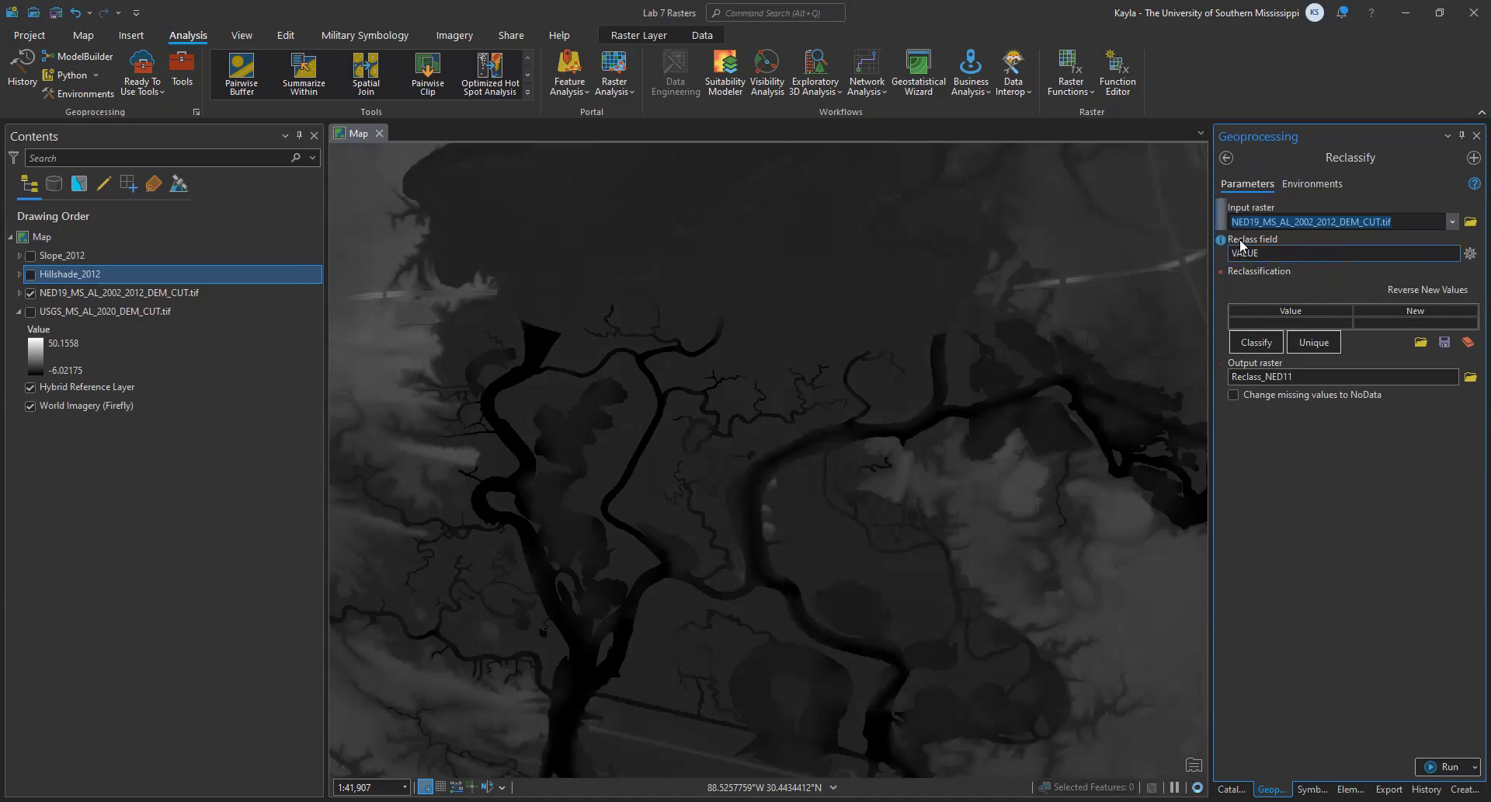
left_click(1271, 254)
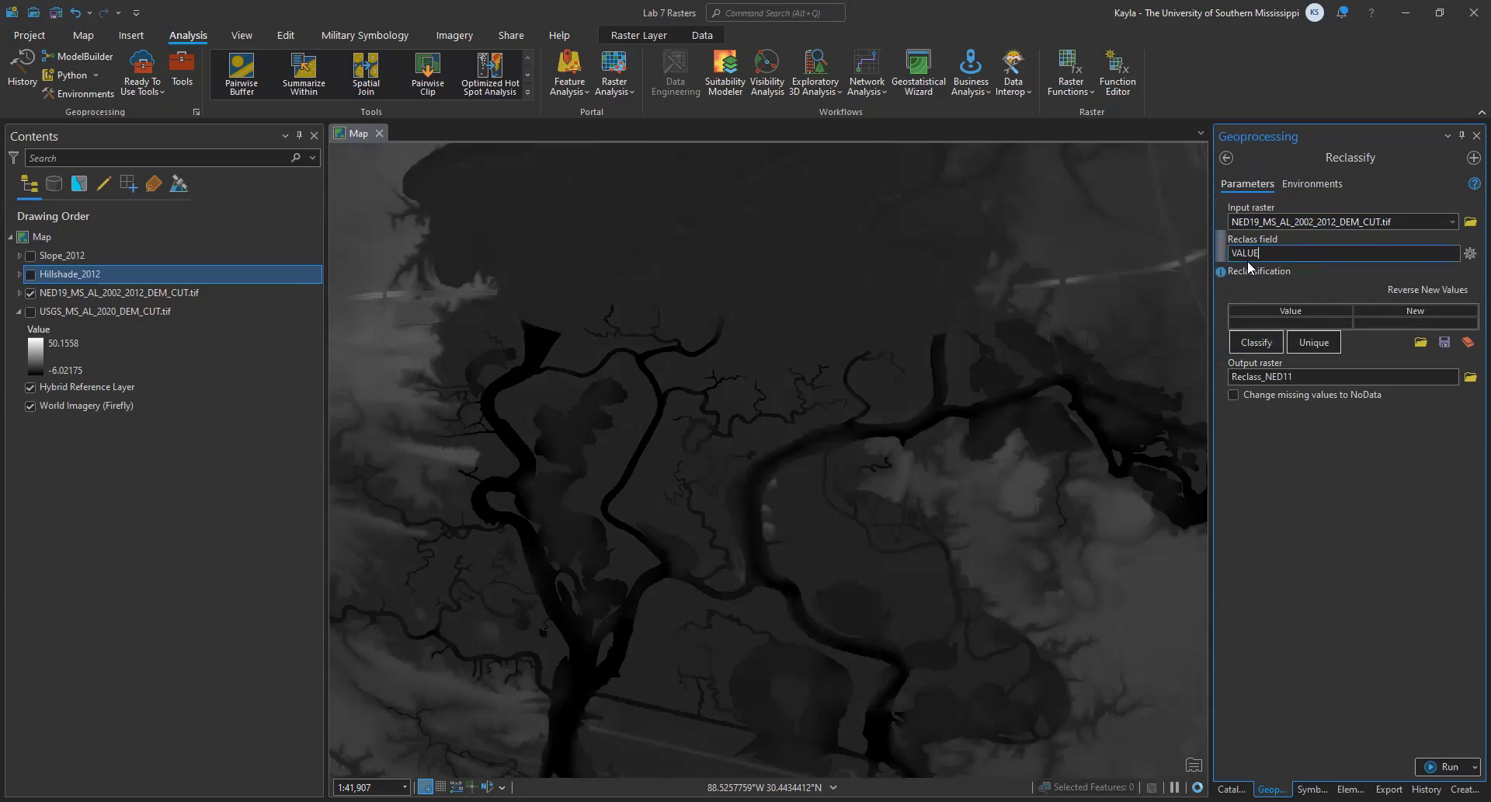
- Inspect the DEM's pixel values in the central river channel and on the land in the northeast
left_click(757, 548)
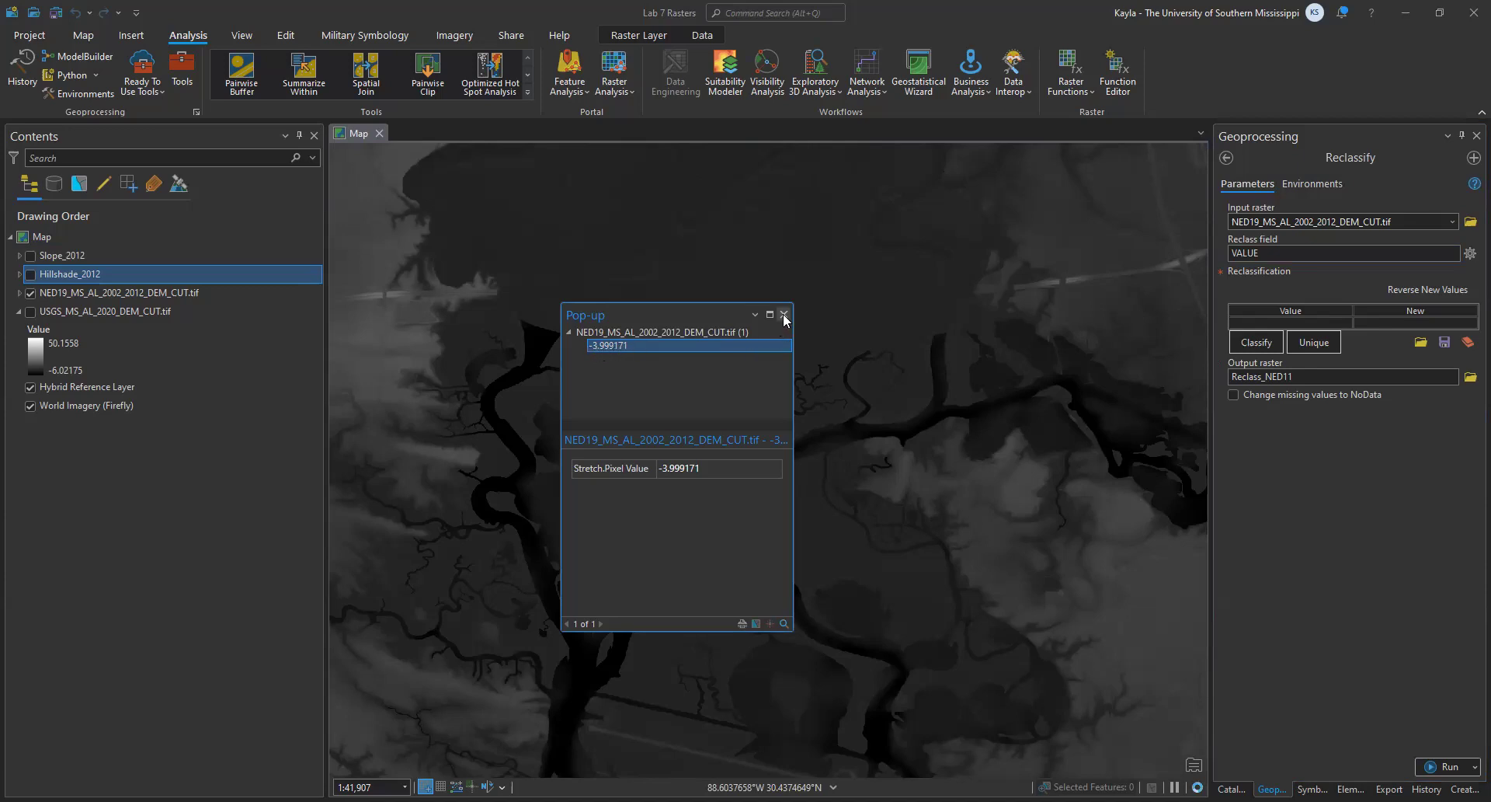
left_click(1064, 247)
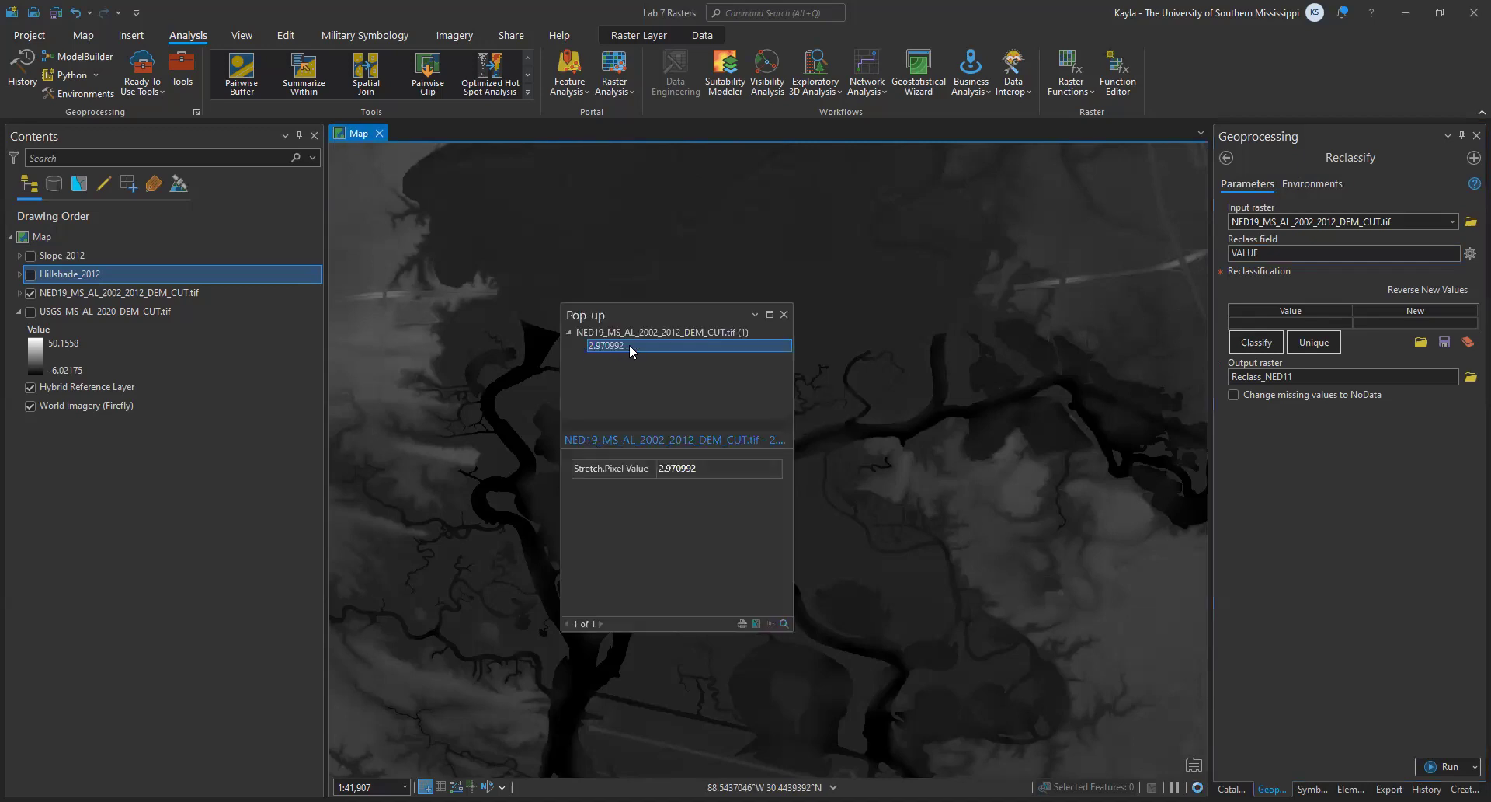
left_click(784, 316)
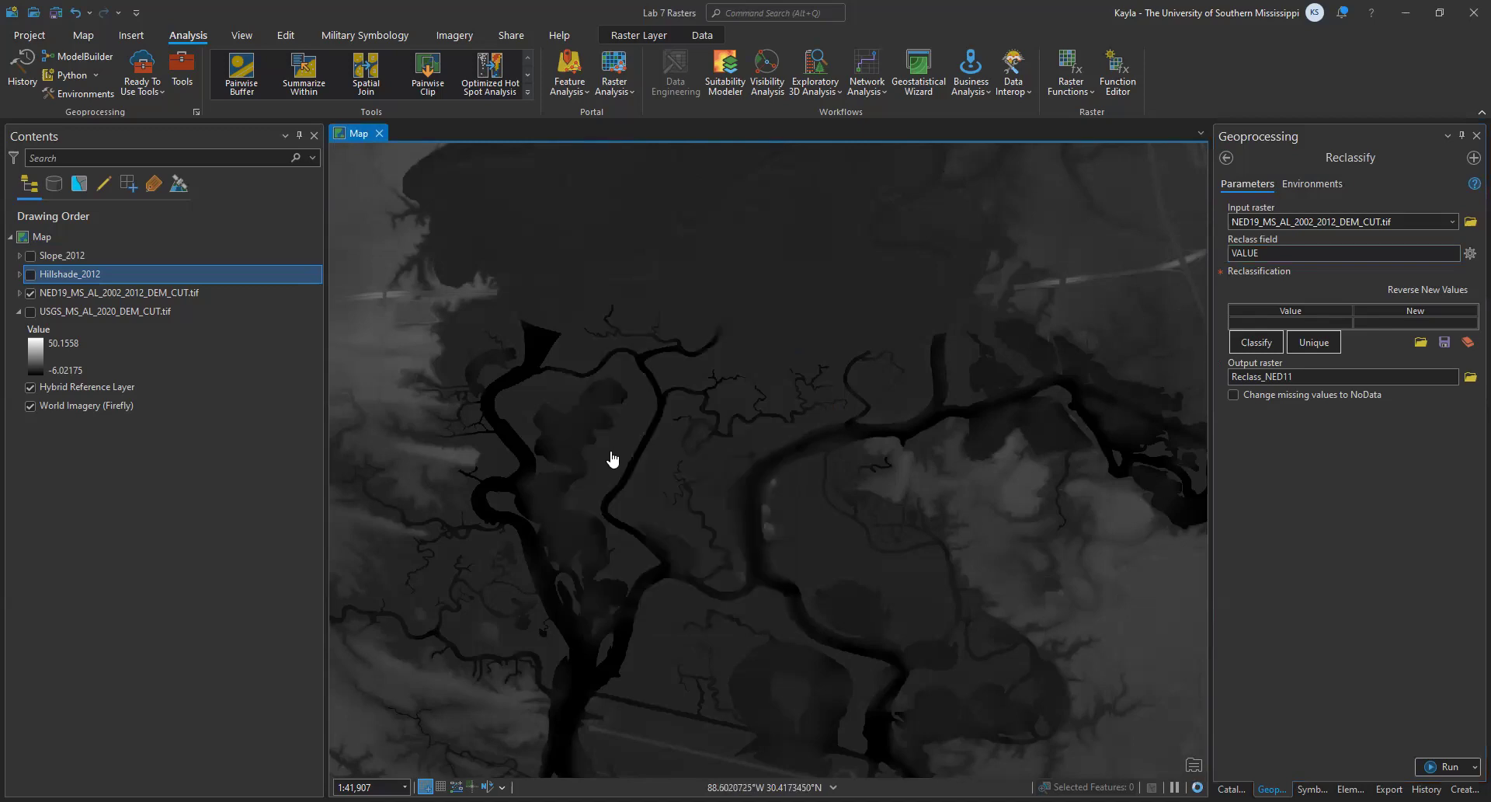
- Set the Reclassify classification to 2 classes and check their breaks in the histogram
left_click(1262, 351)
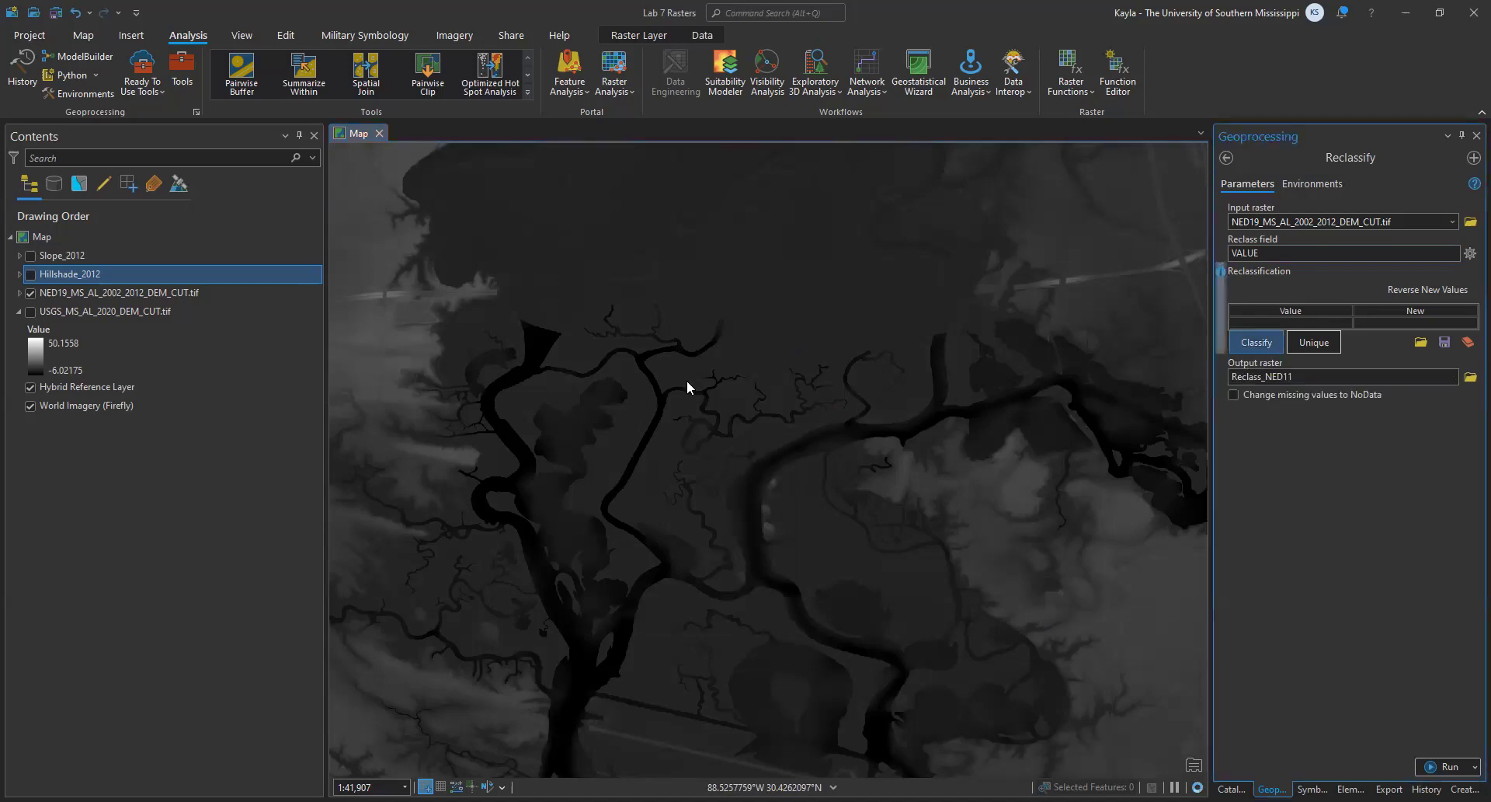
left_click(776, 288)
scroll(720, 310, "up", 3)
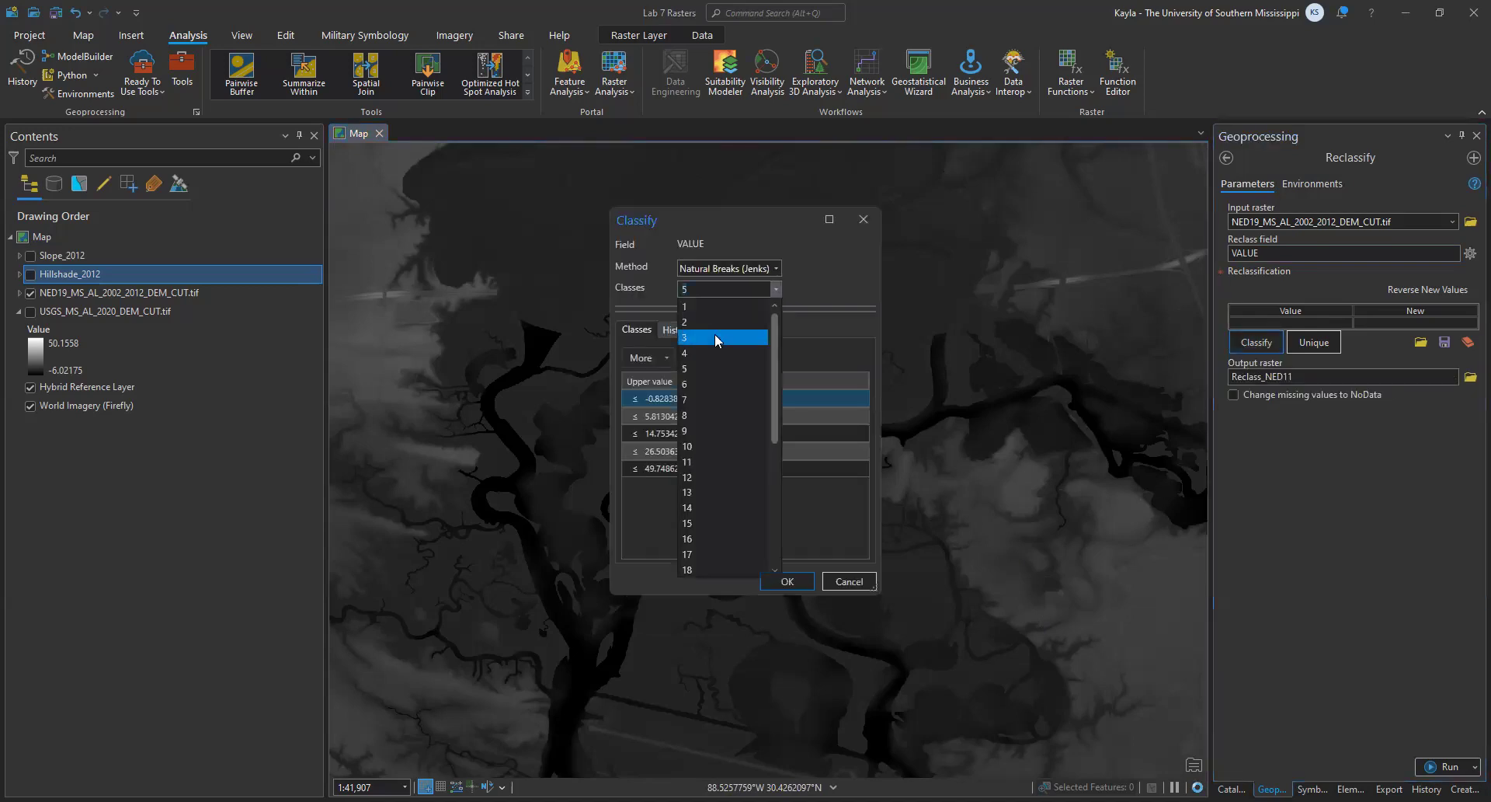
left_click(701, 321)
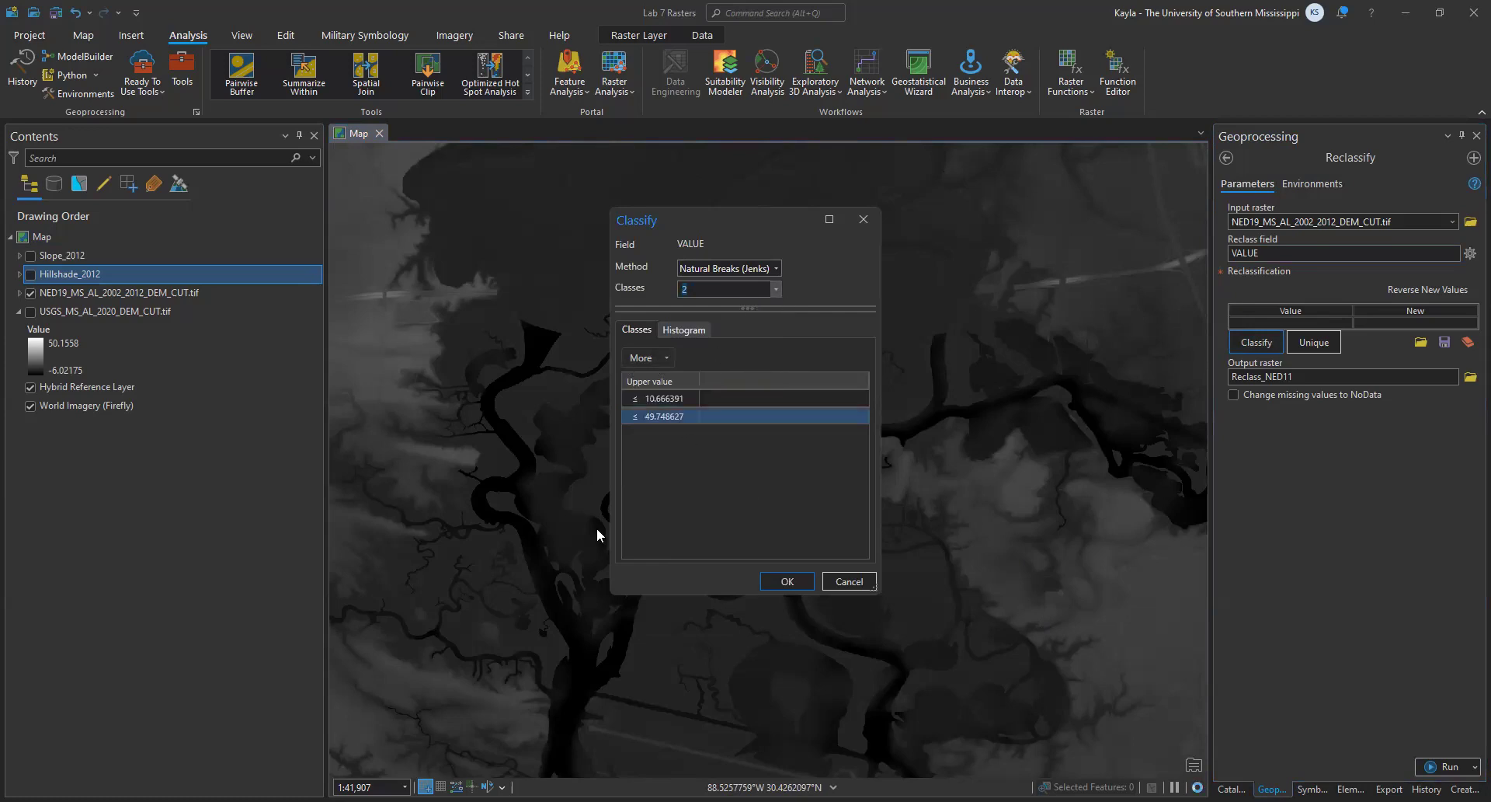
left_click(664, 398)
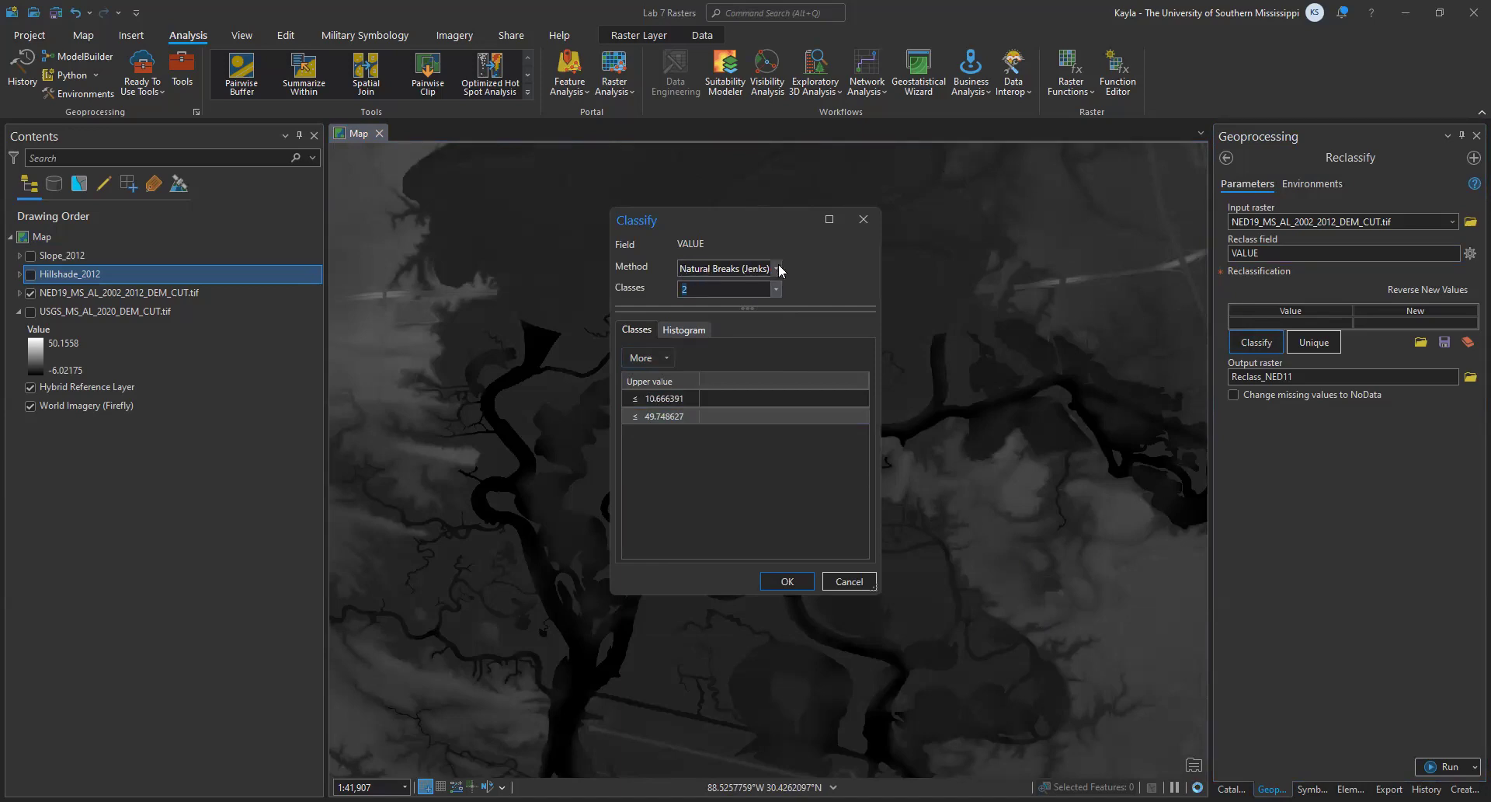
left_click(685, 329)
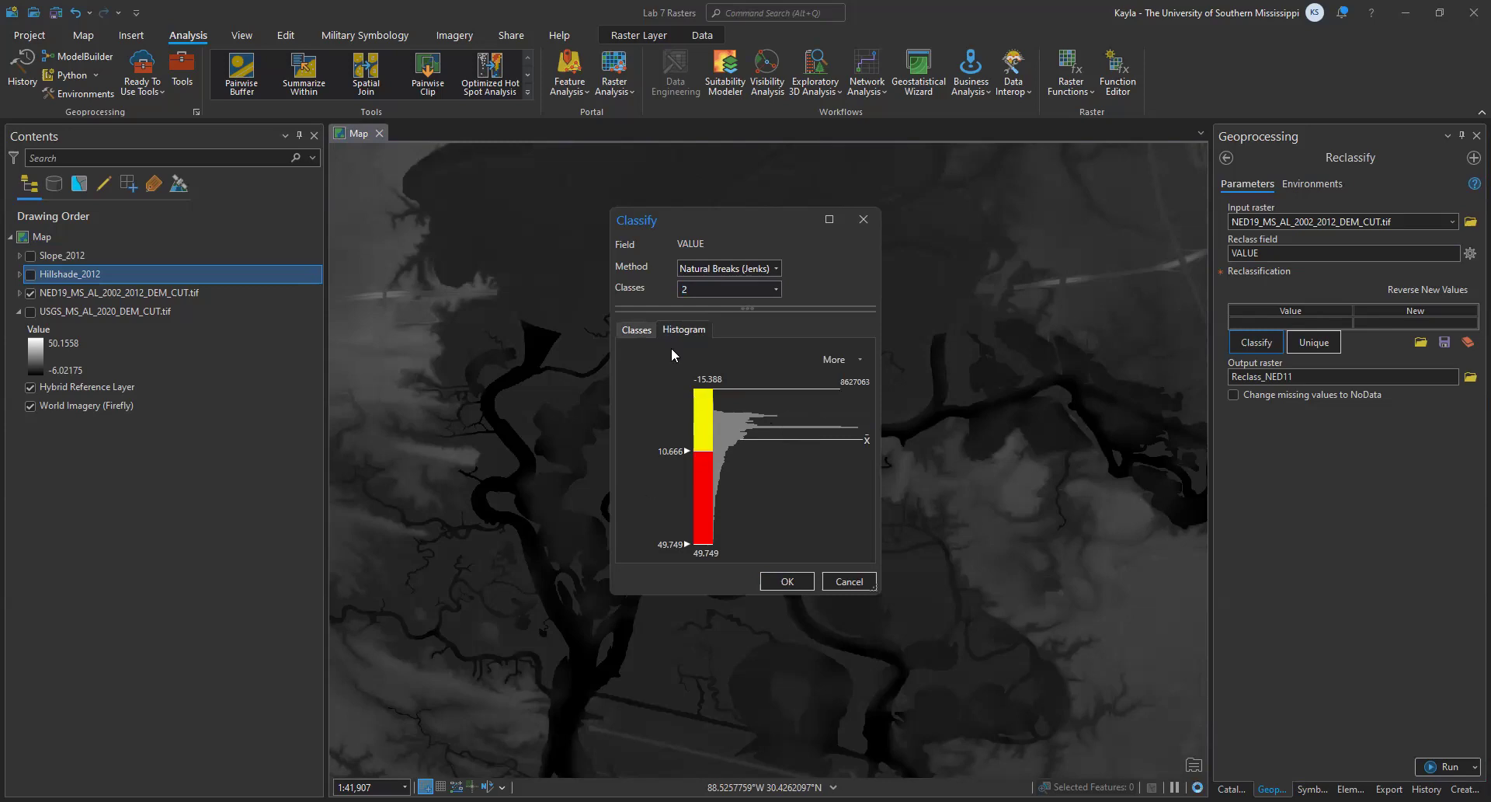
left_click(646, 333)
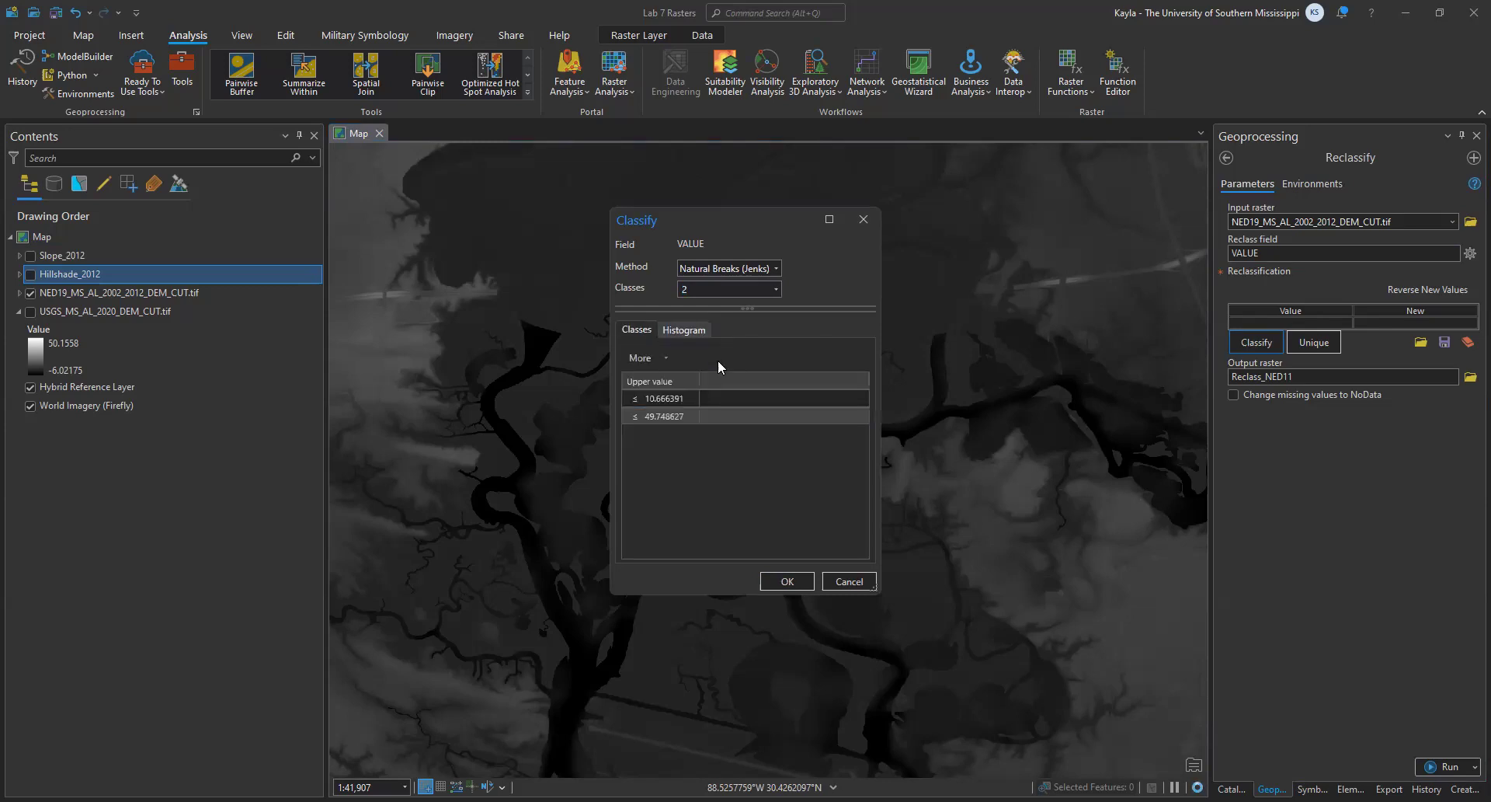
- Set the first class's upper value to 0.7 and accept the classification
left_click(694, 397)
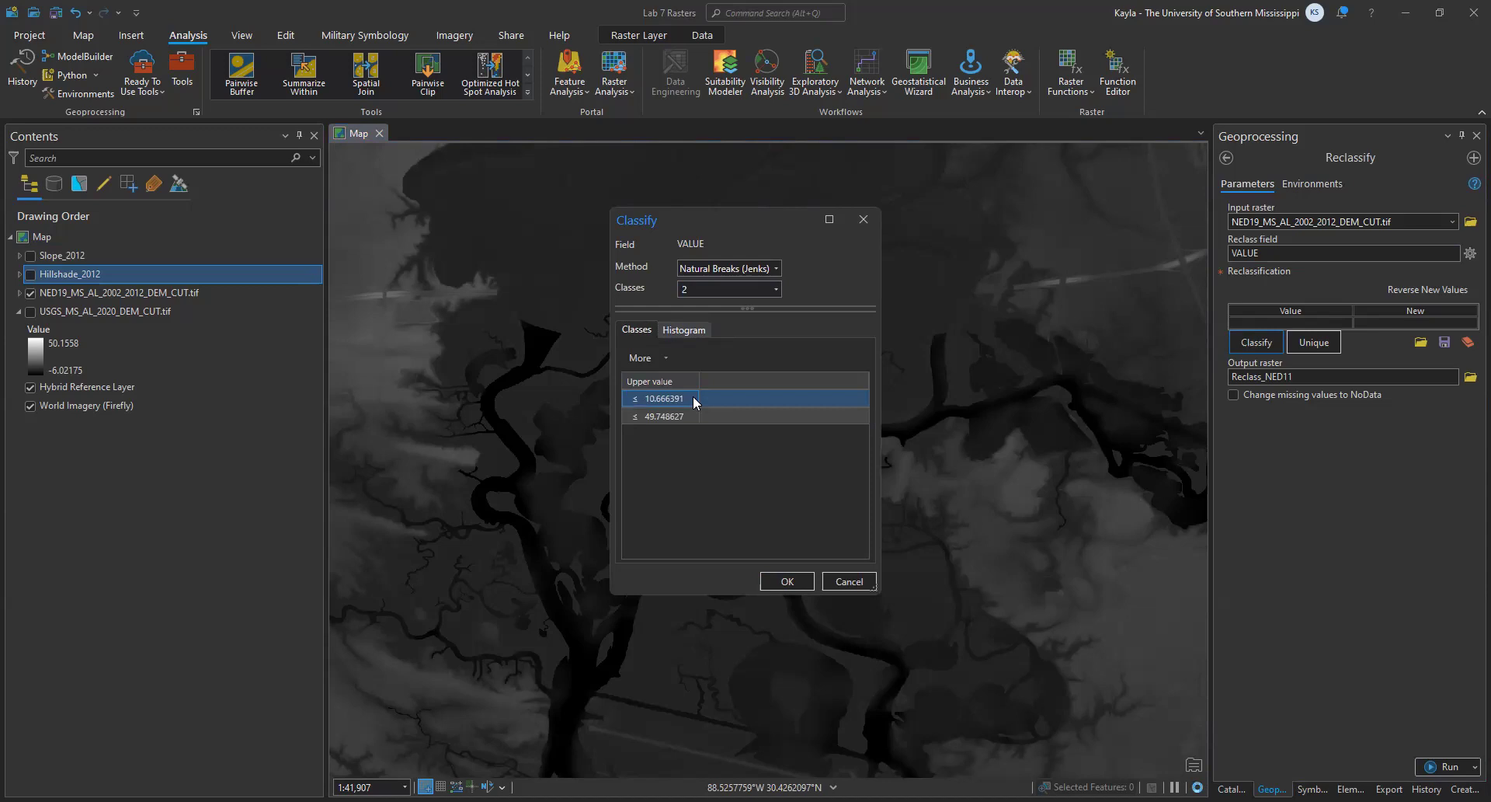
left_click(699, 380)
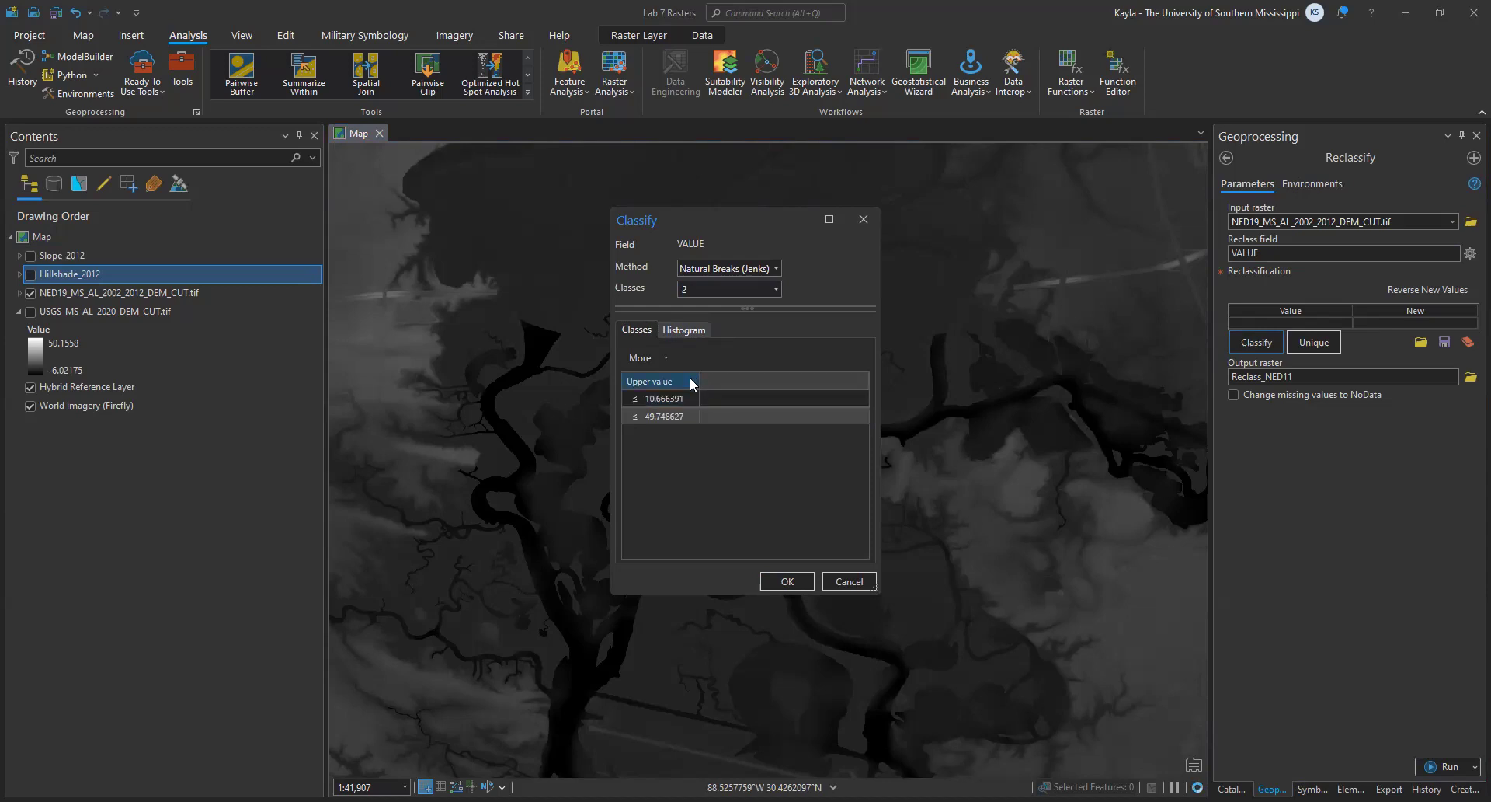
left_click(691, 401)
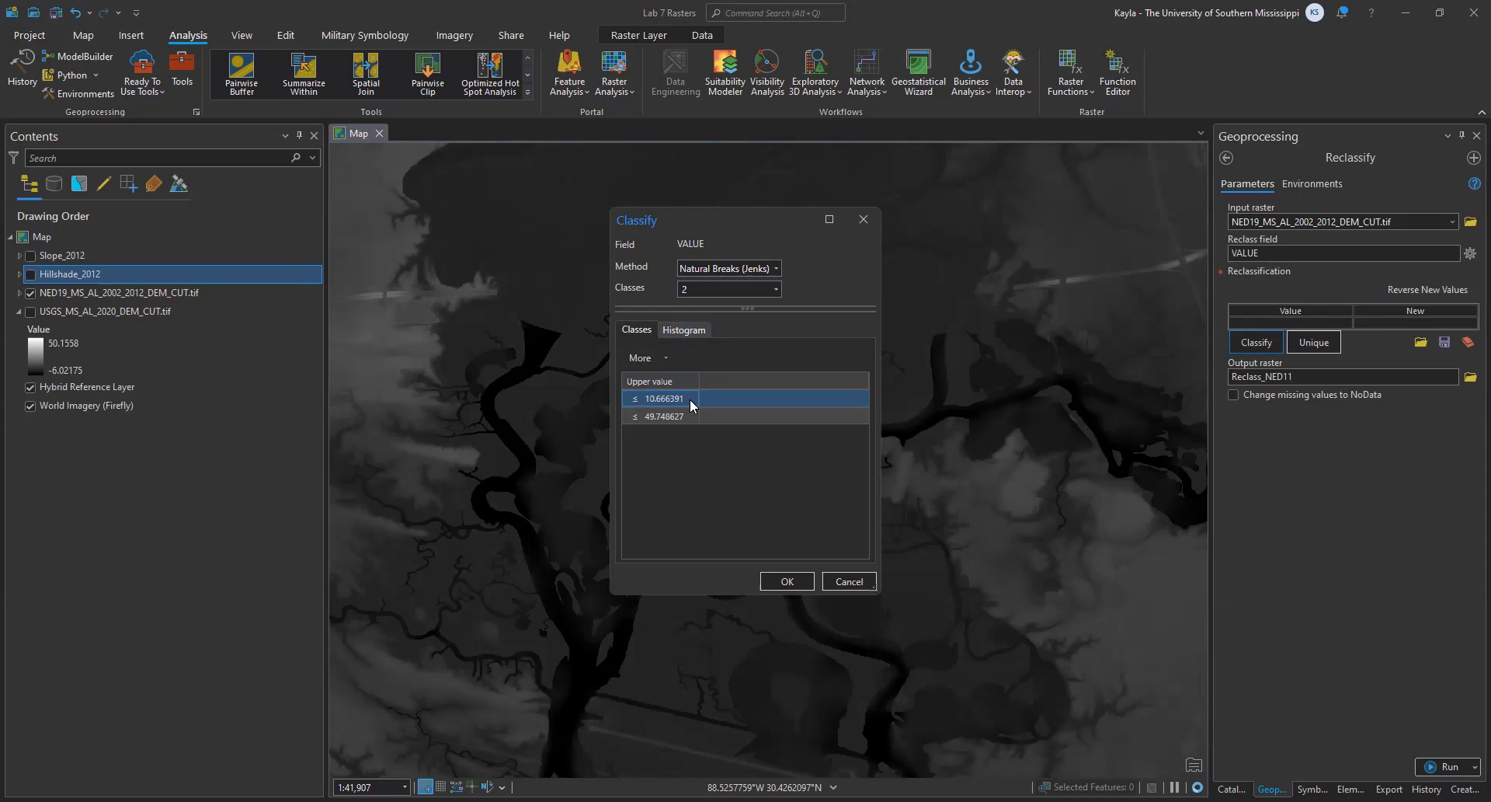
left_click(690, 398)
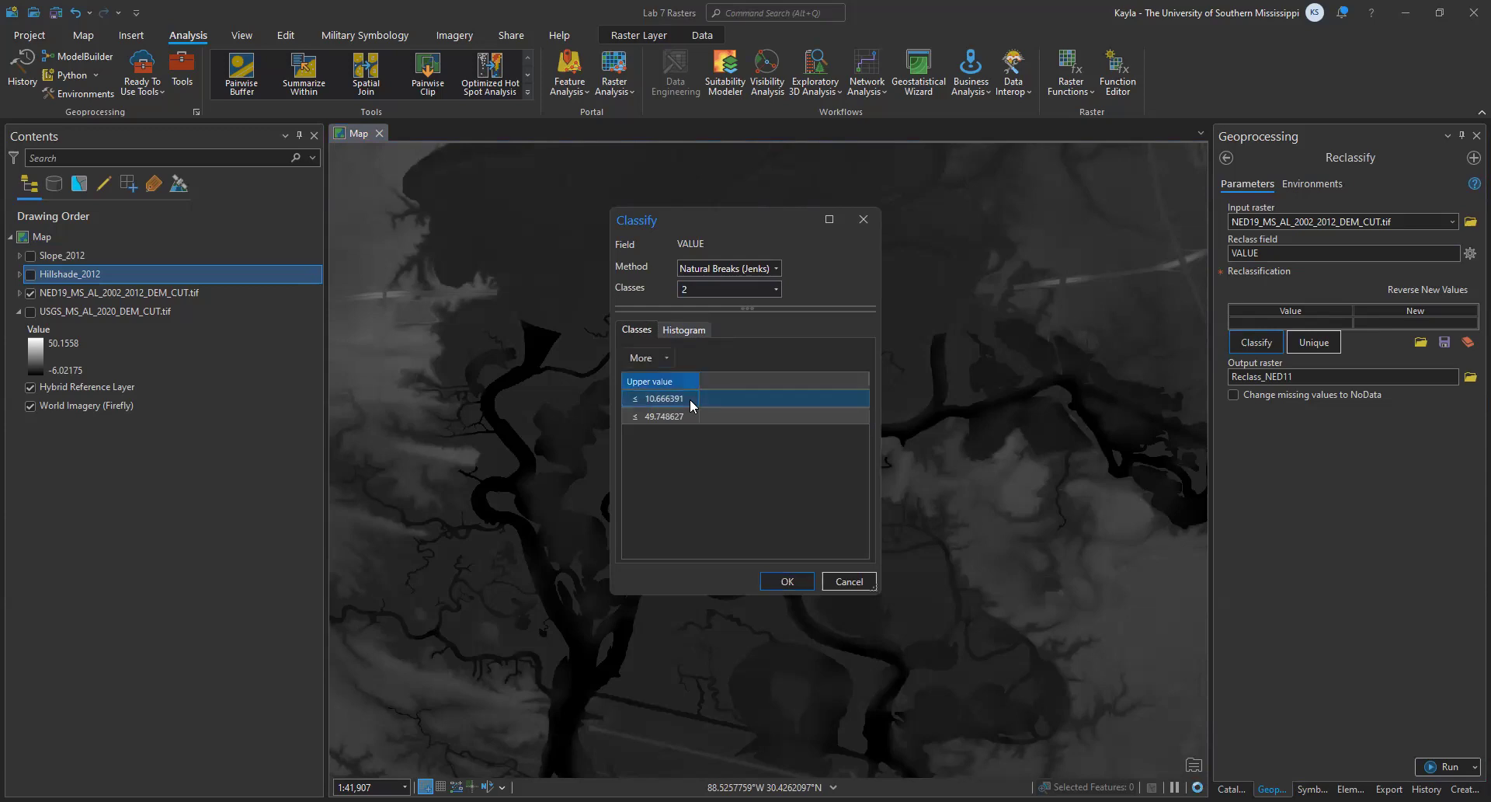
left_click(687, 397)
type("0.7")
key("Return")
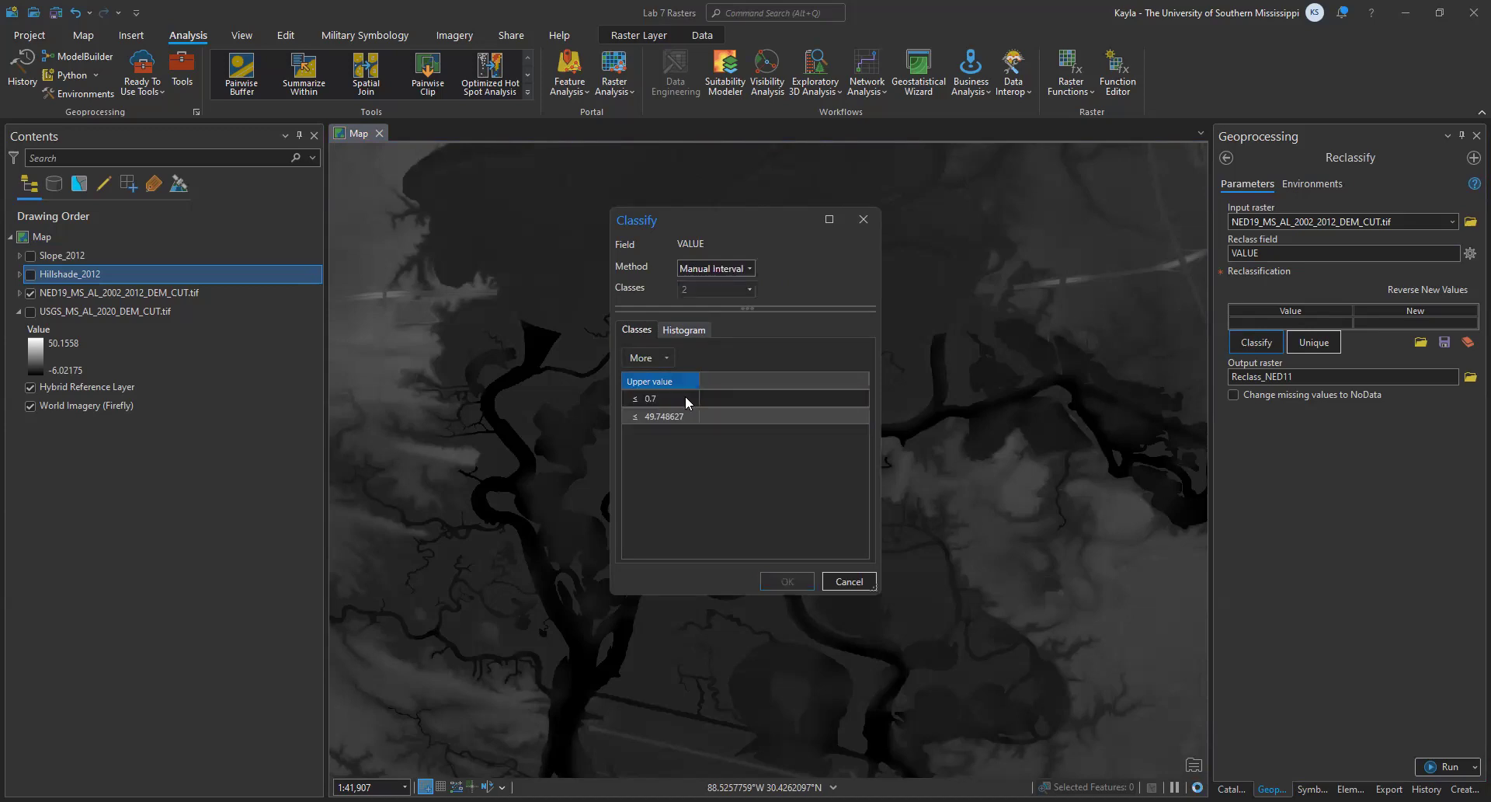
left_click(668, 403)
left_click(651, 409)
left_click(642, 398)
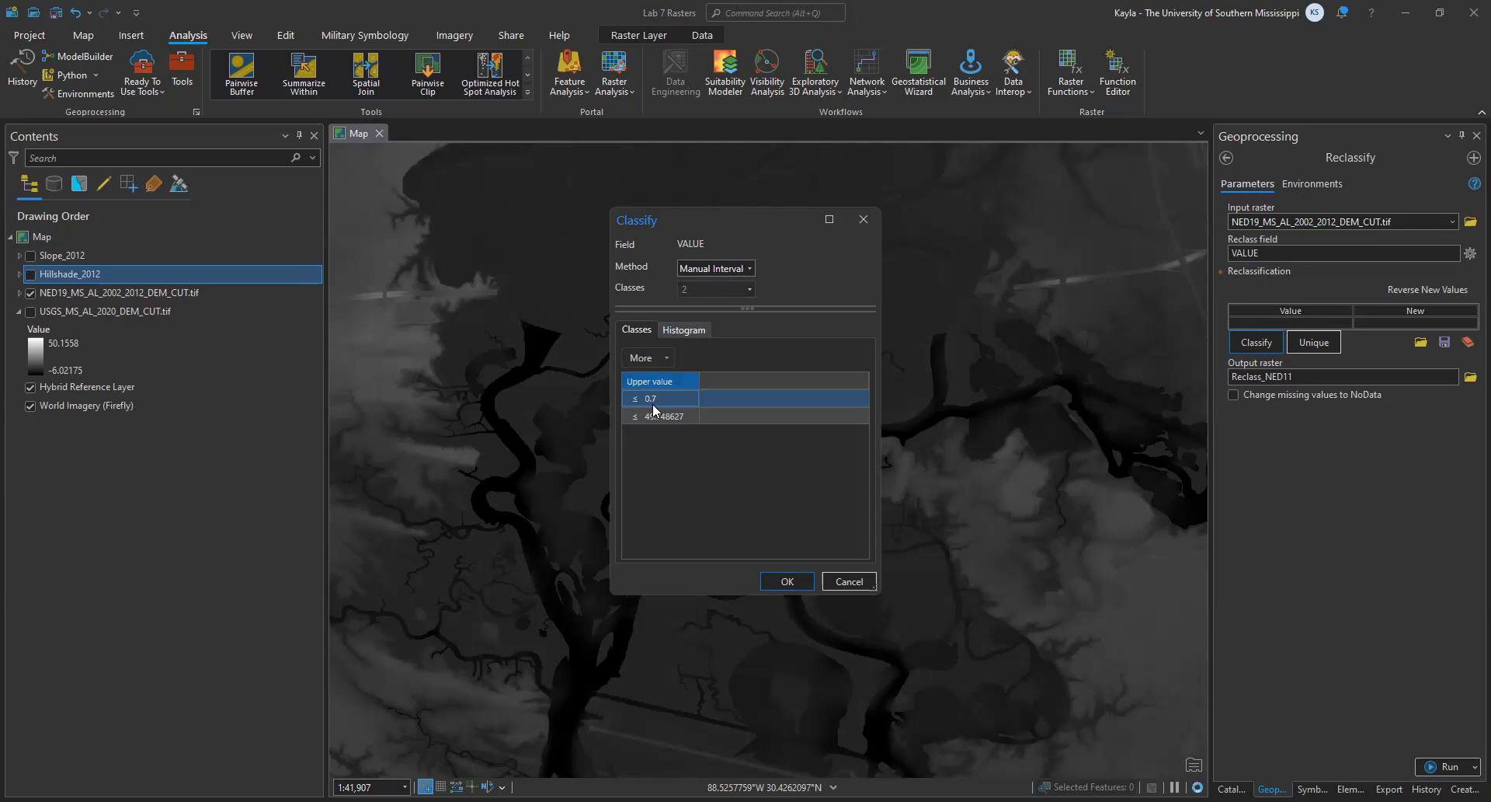
left_click(773, 488)
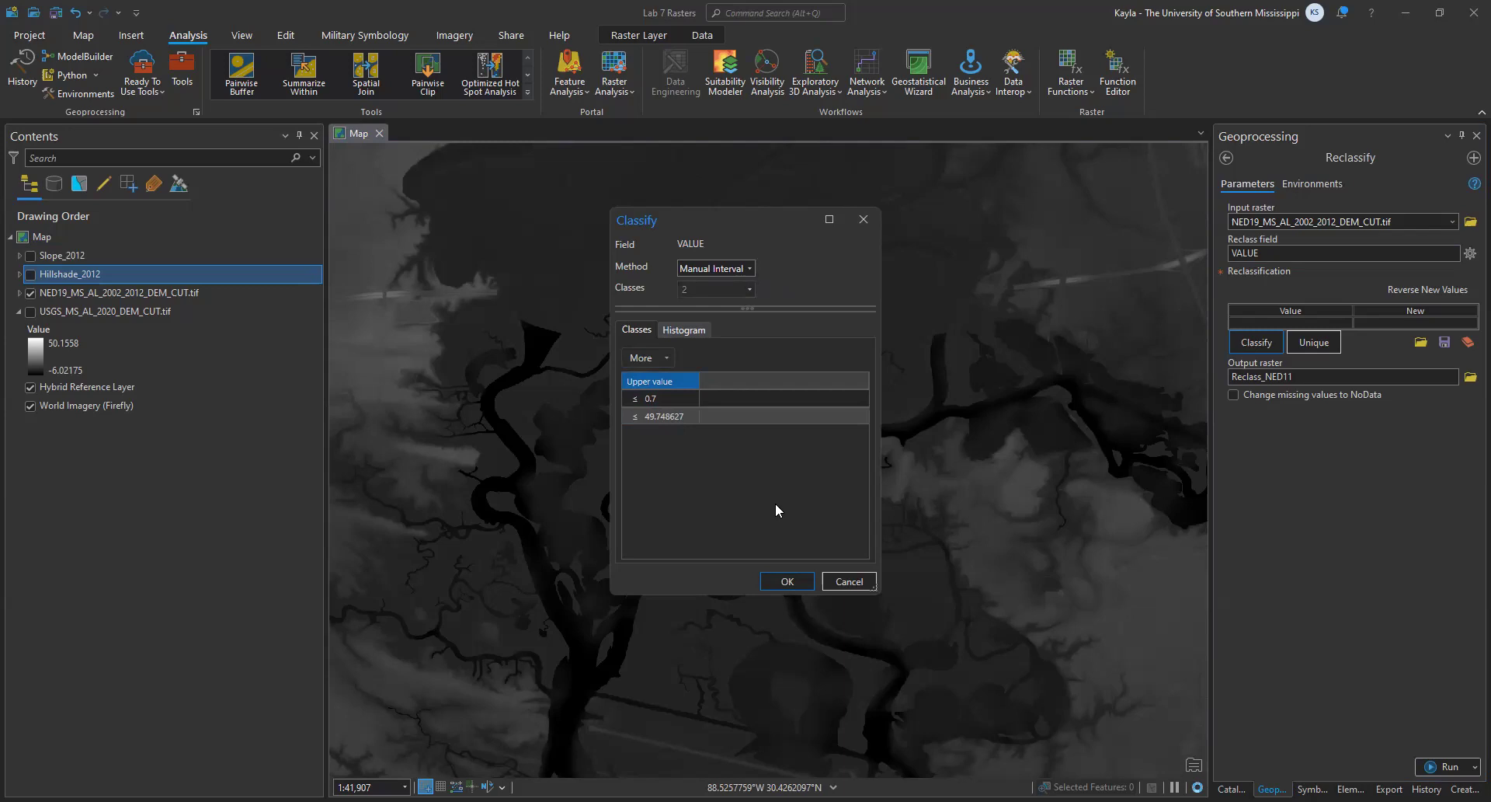
left_click(800, 581)
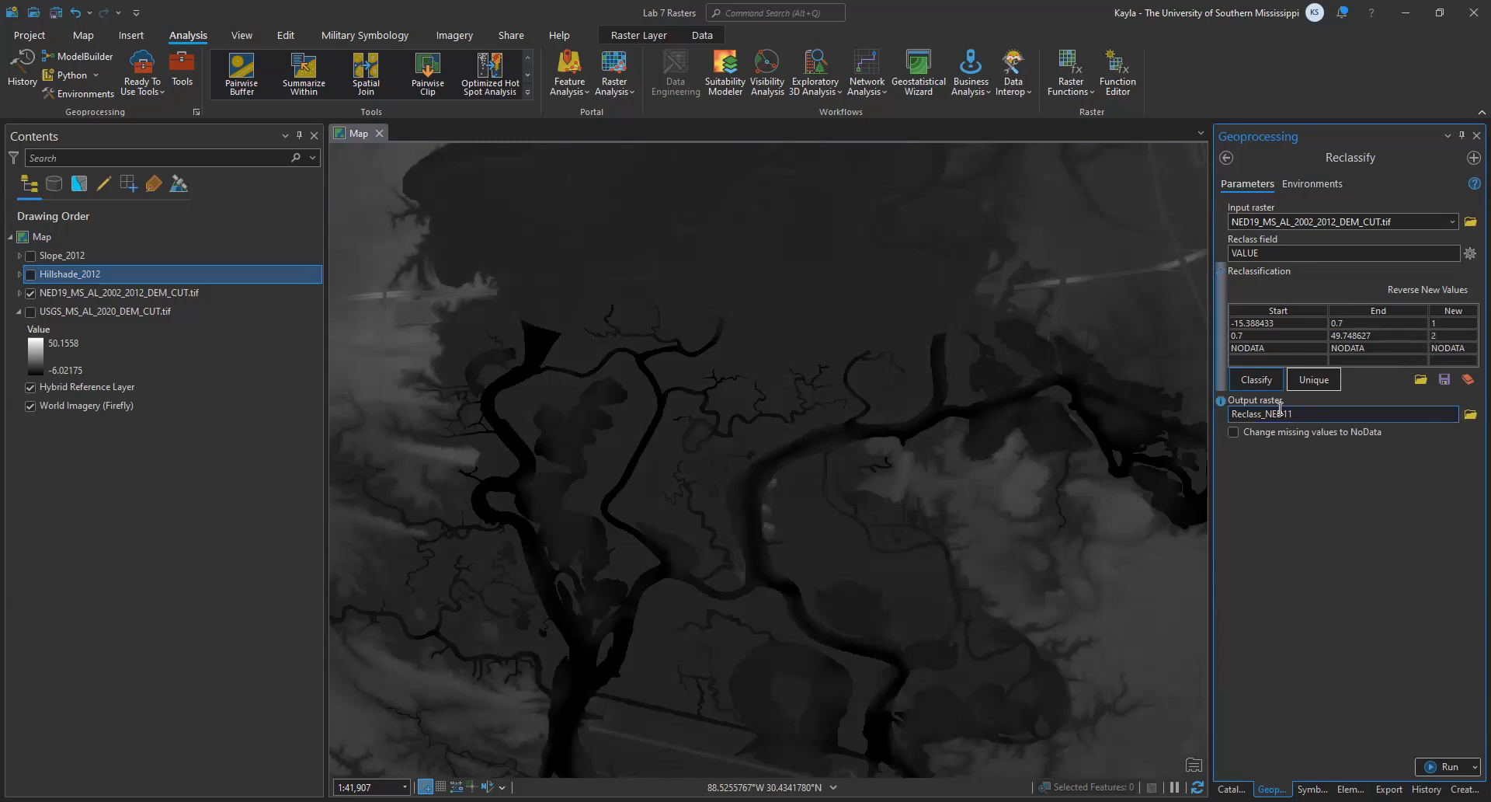
- Name the output raster Low_Emission_Scenario_2012 in the Lab 7 Rasters geodatabase
left_click(1302, 417)
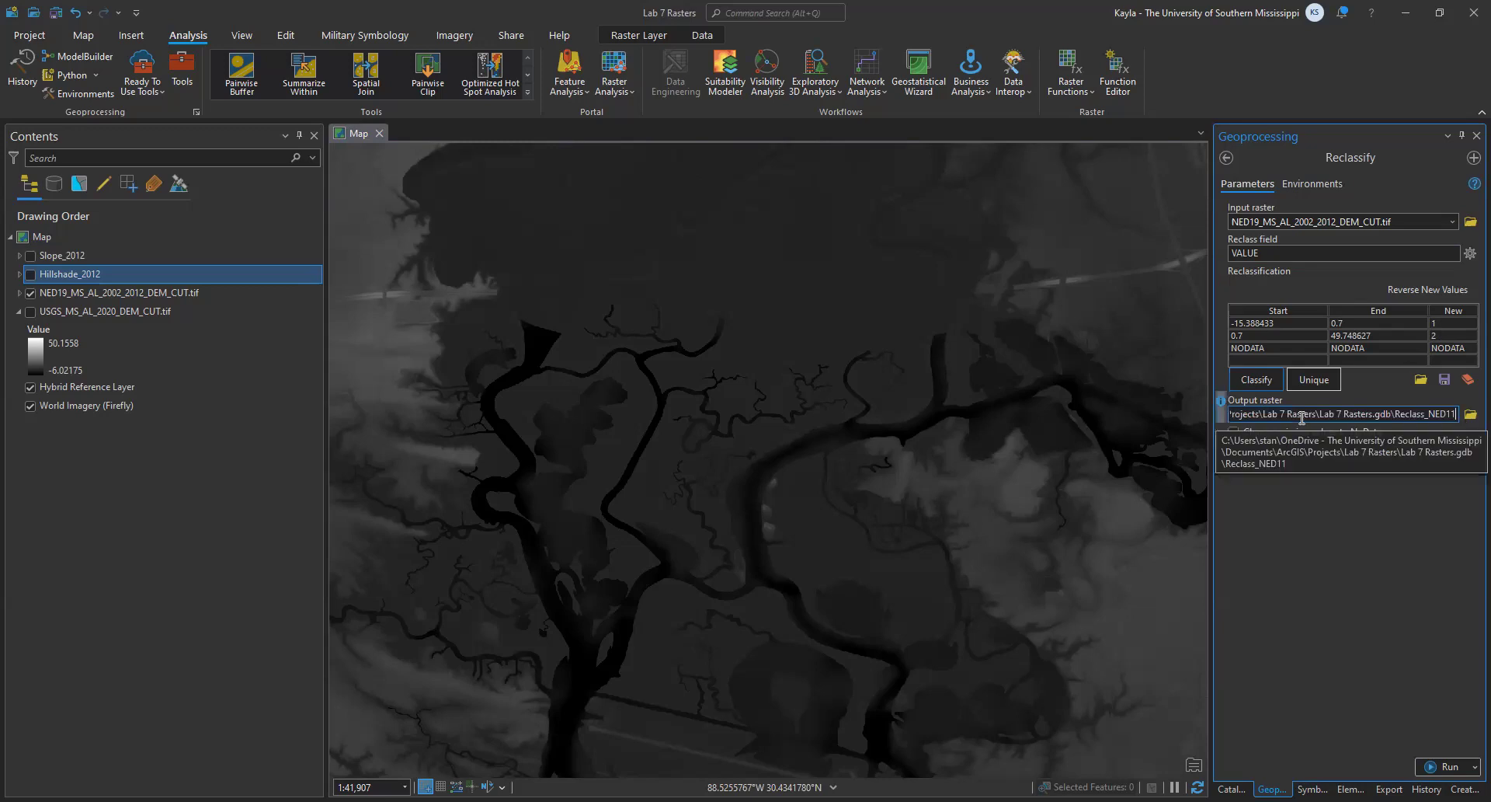
key("ctrl+shift+Left")
key("ctrl+shift+Left")
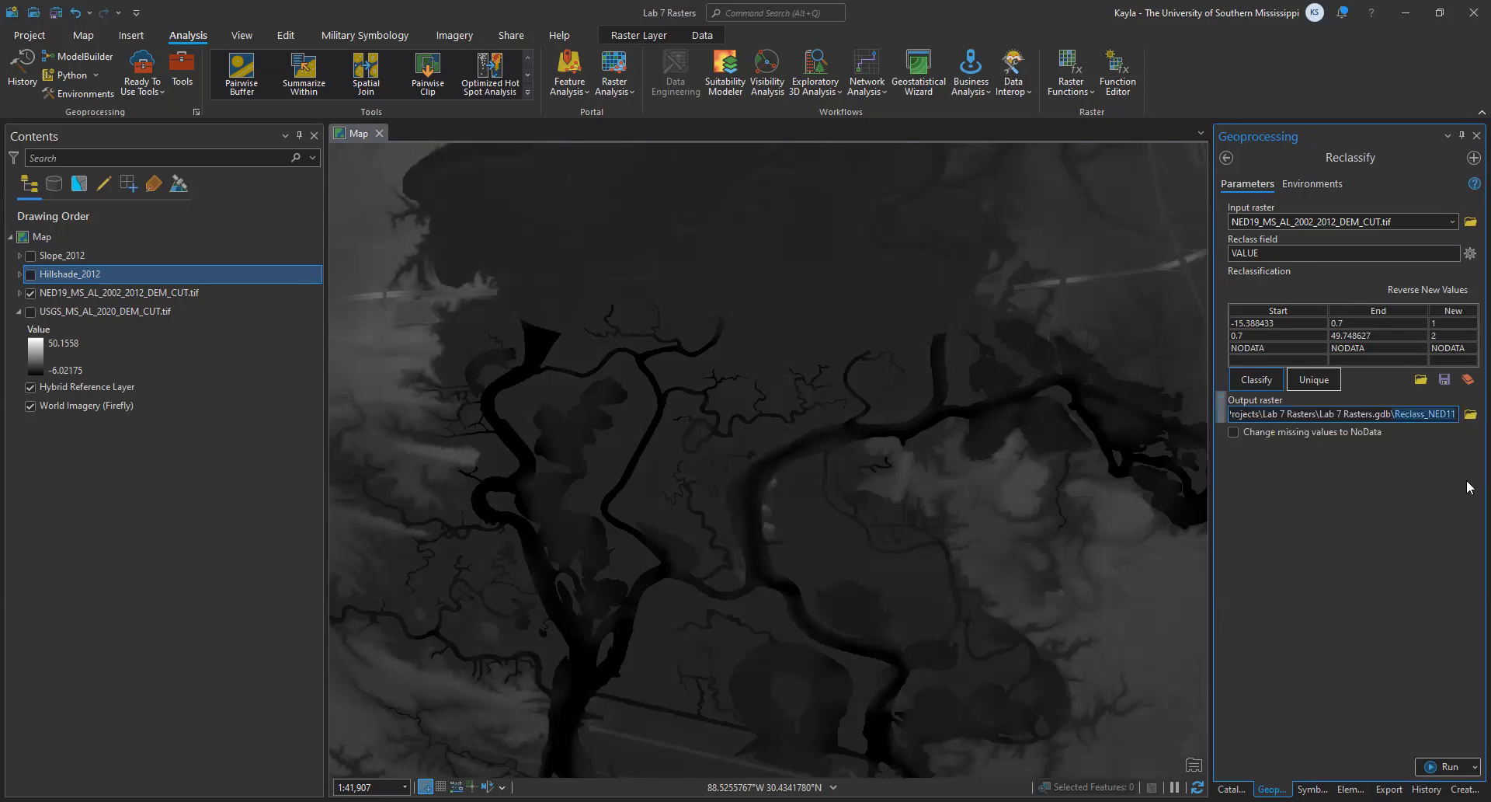
type("Low_")
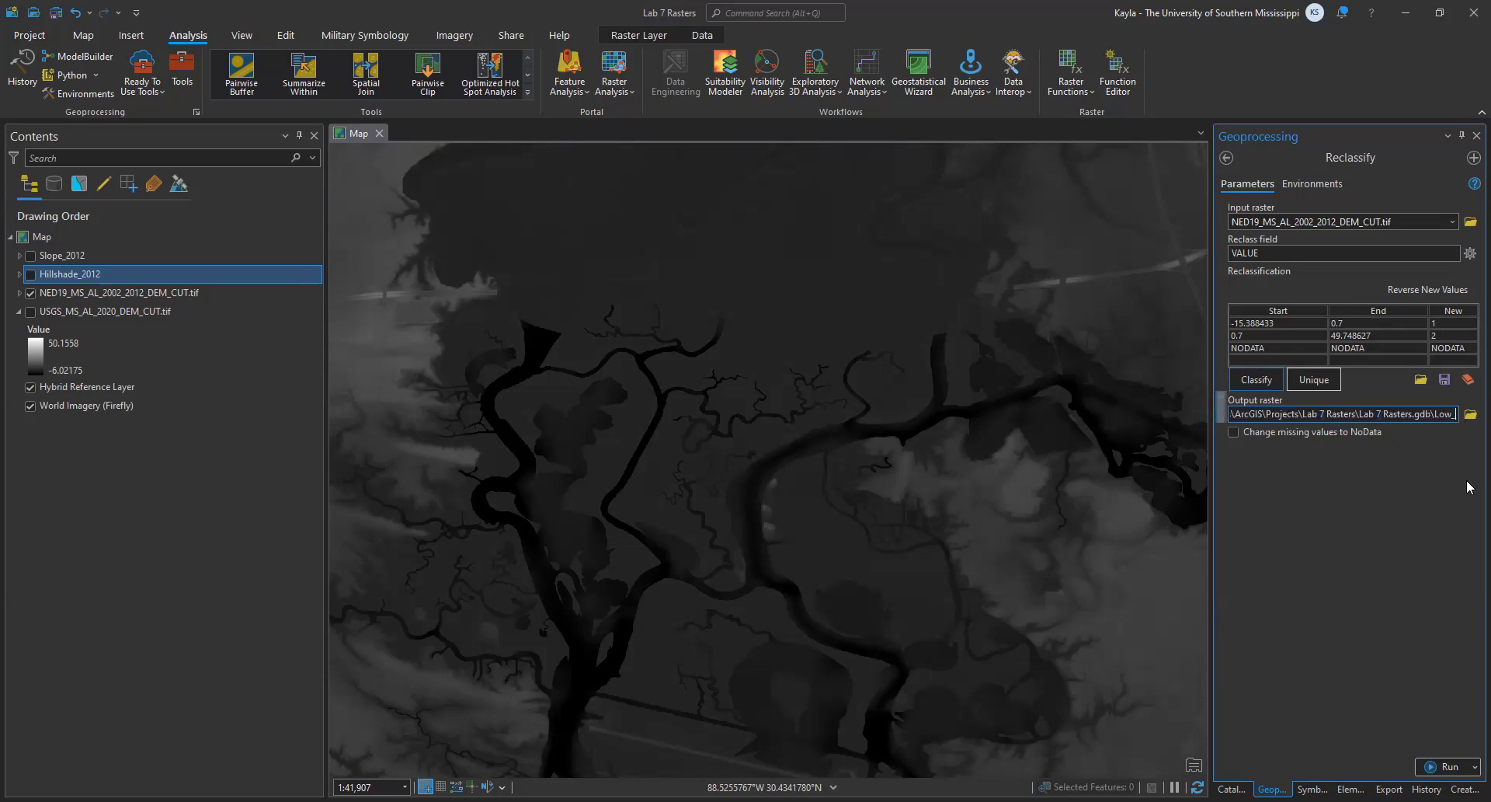
type("Emiss")
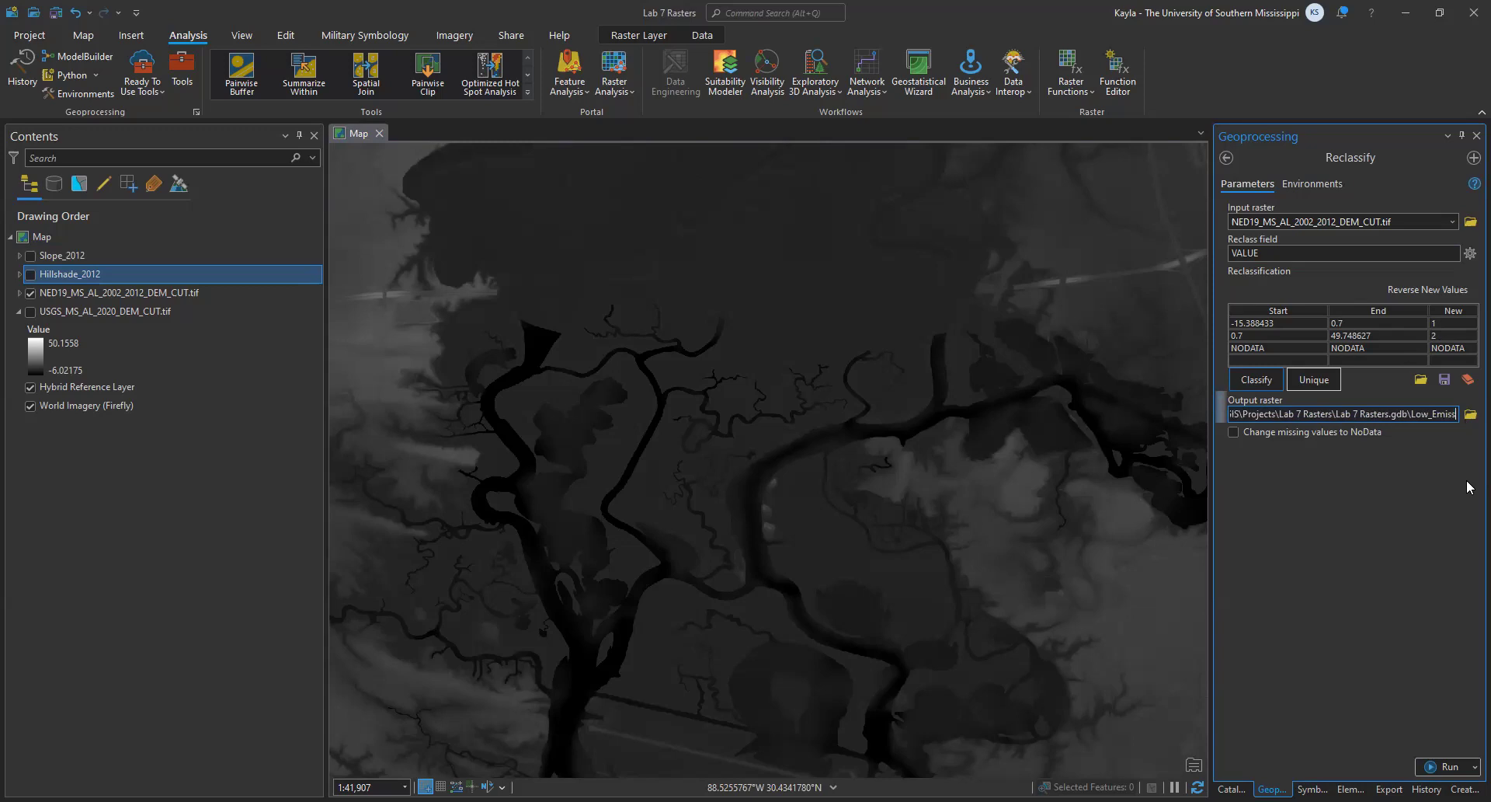
type("ion_Sc")
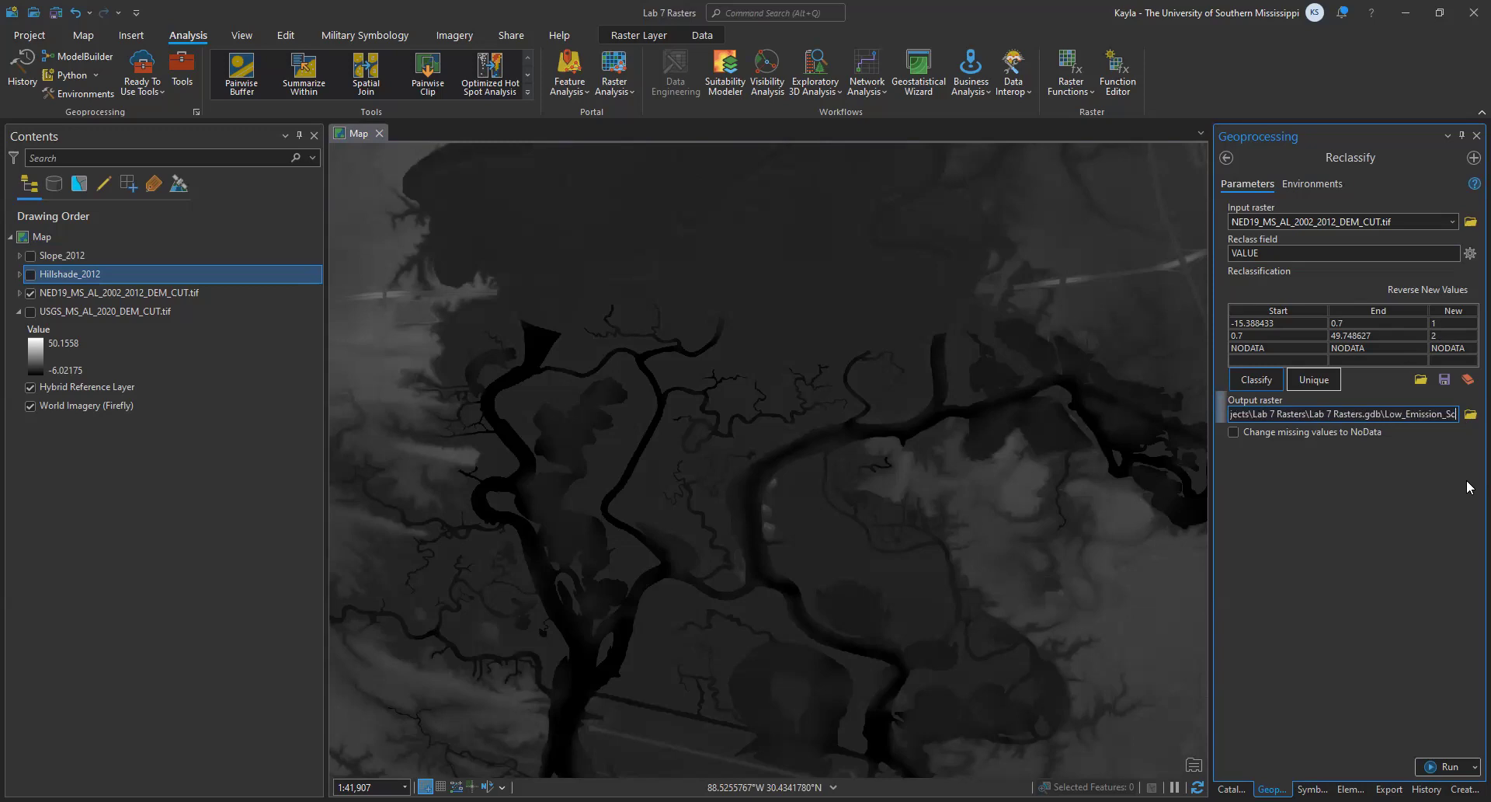
type("enario_2012")
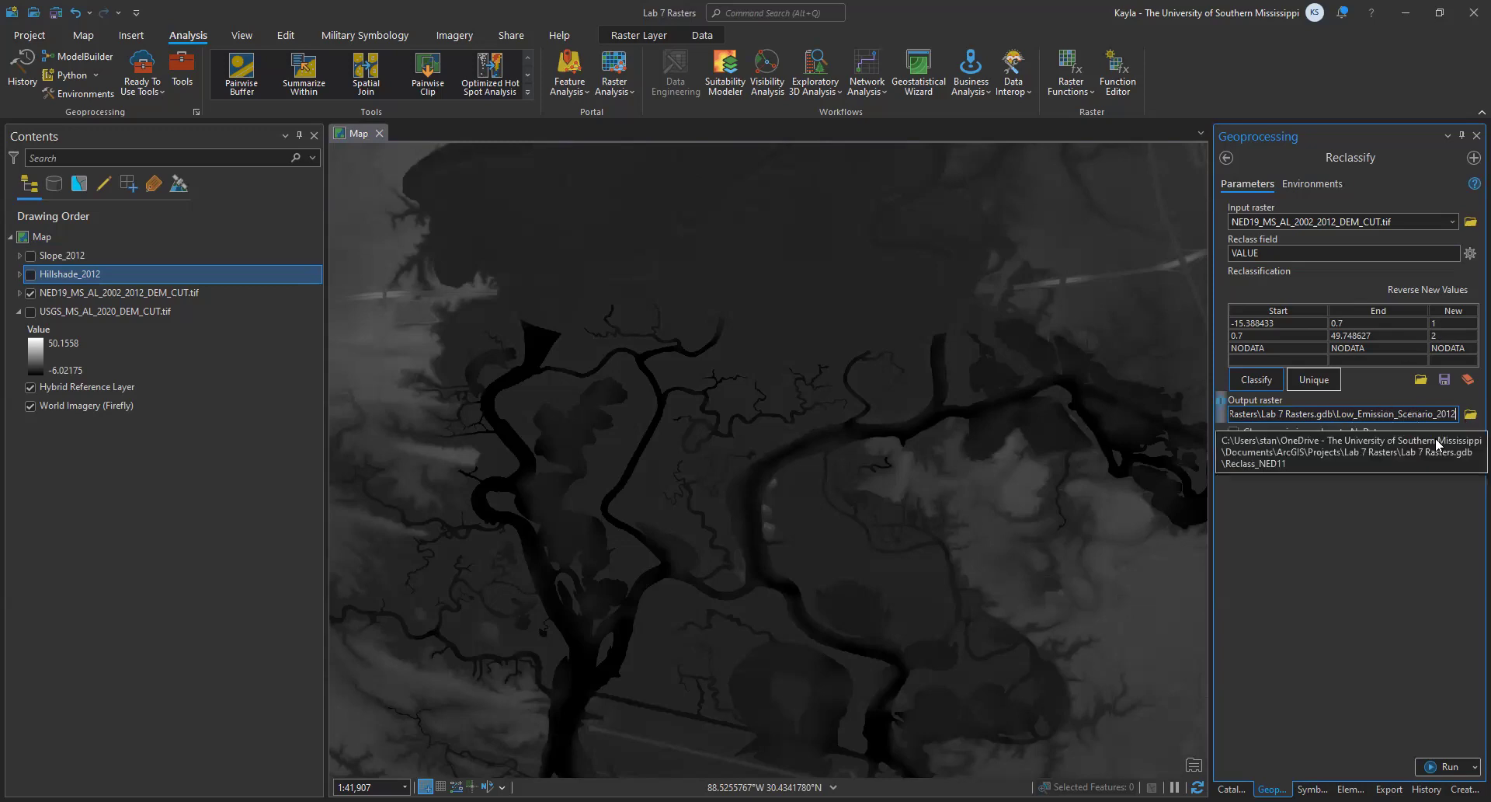
left_click(1448, 571)
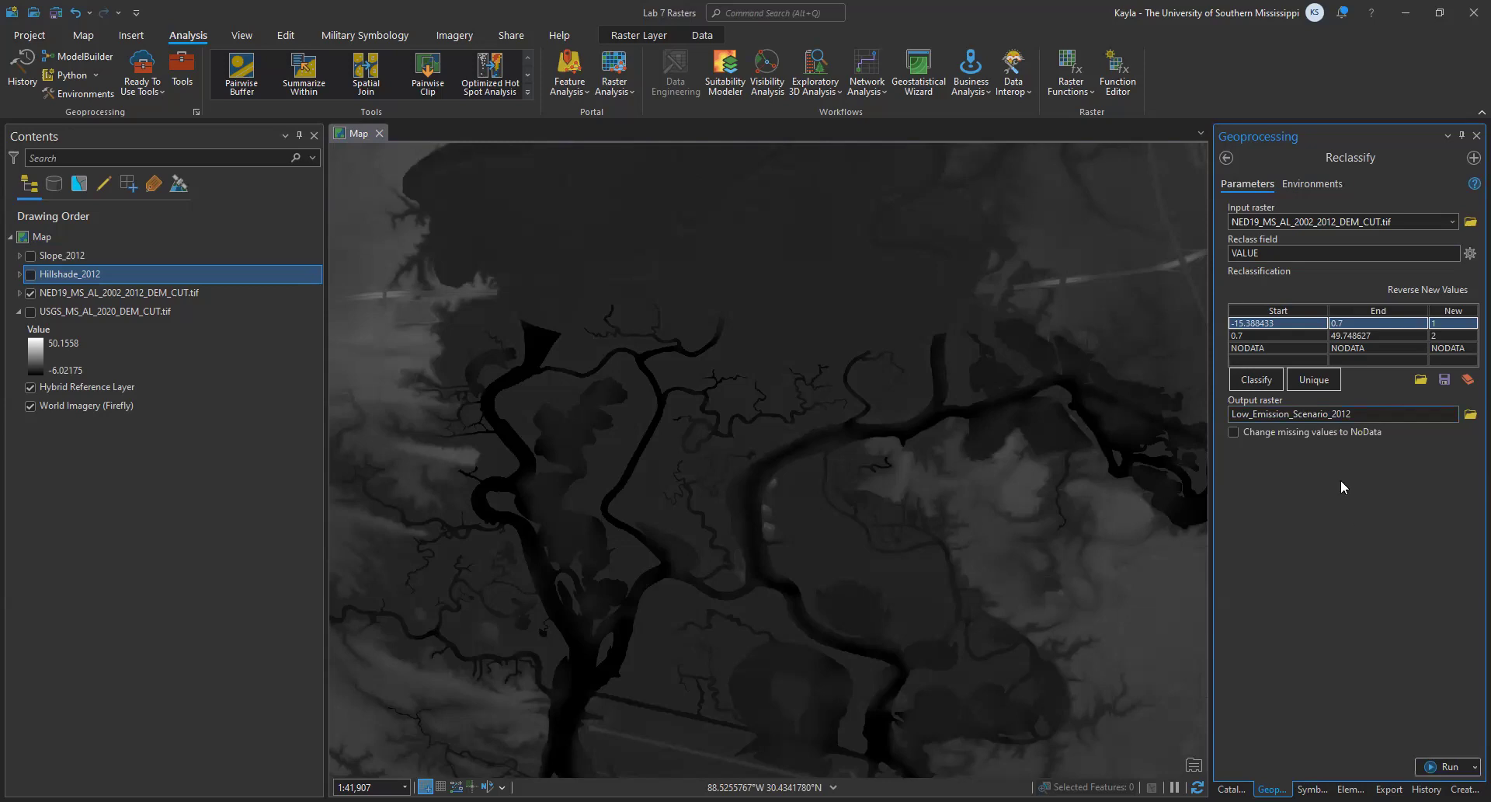
- Run Reclassify with missing values changed to NoData and inspect the reclassified raster on the map
left_click(1233, 432)
left_click(1446, 765)
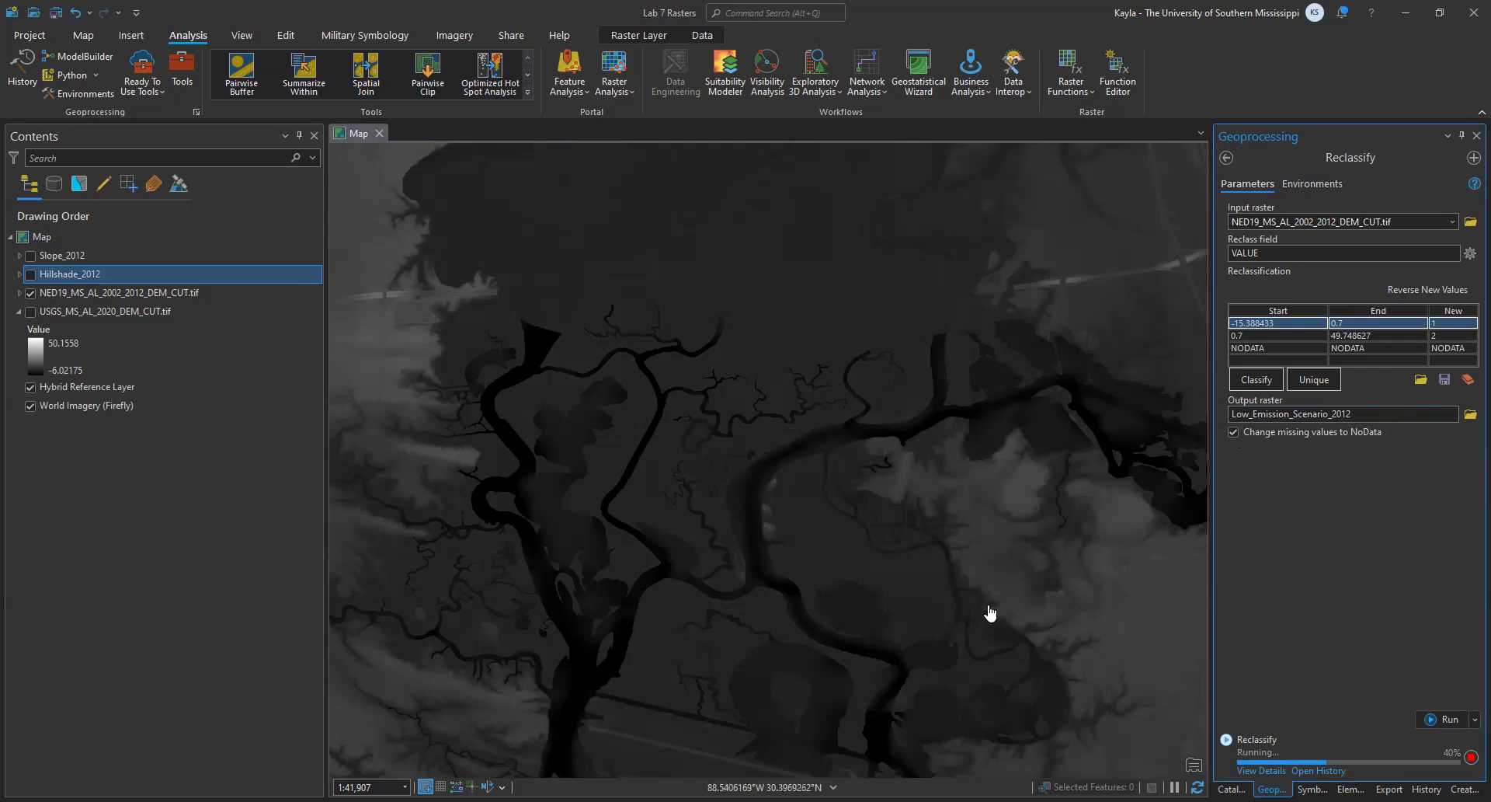
scroll(839, 433, "up", 2)
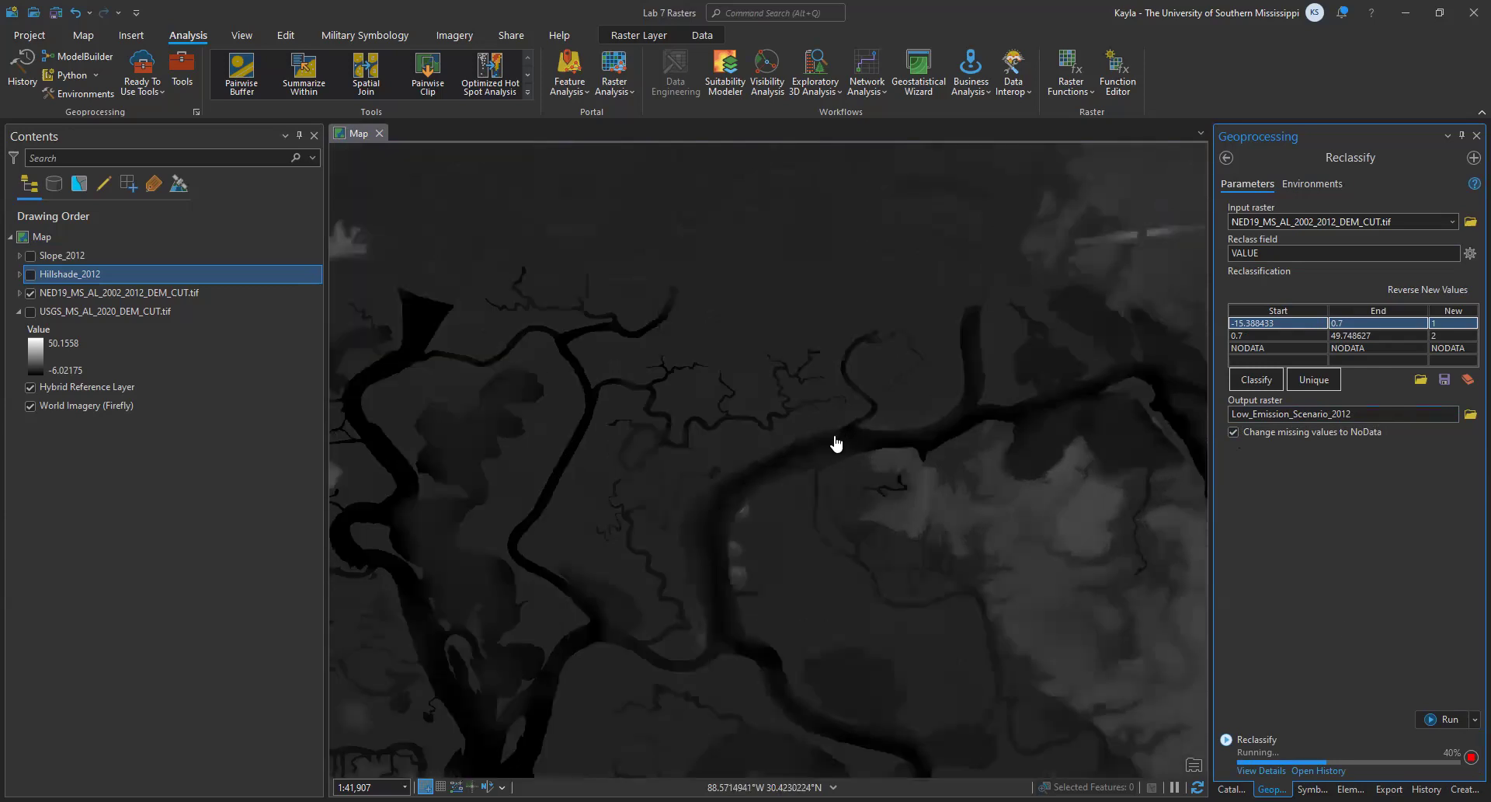
scroll(831, 499, "up", 6)
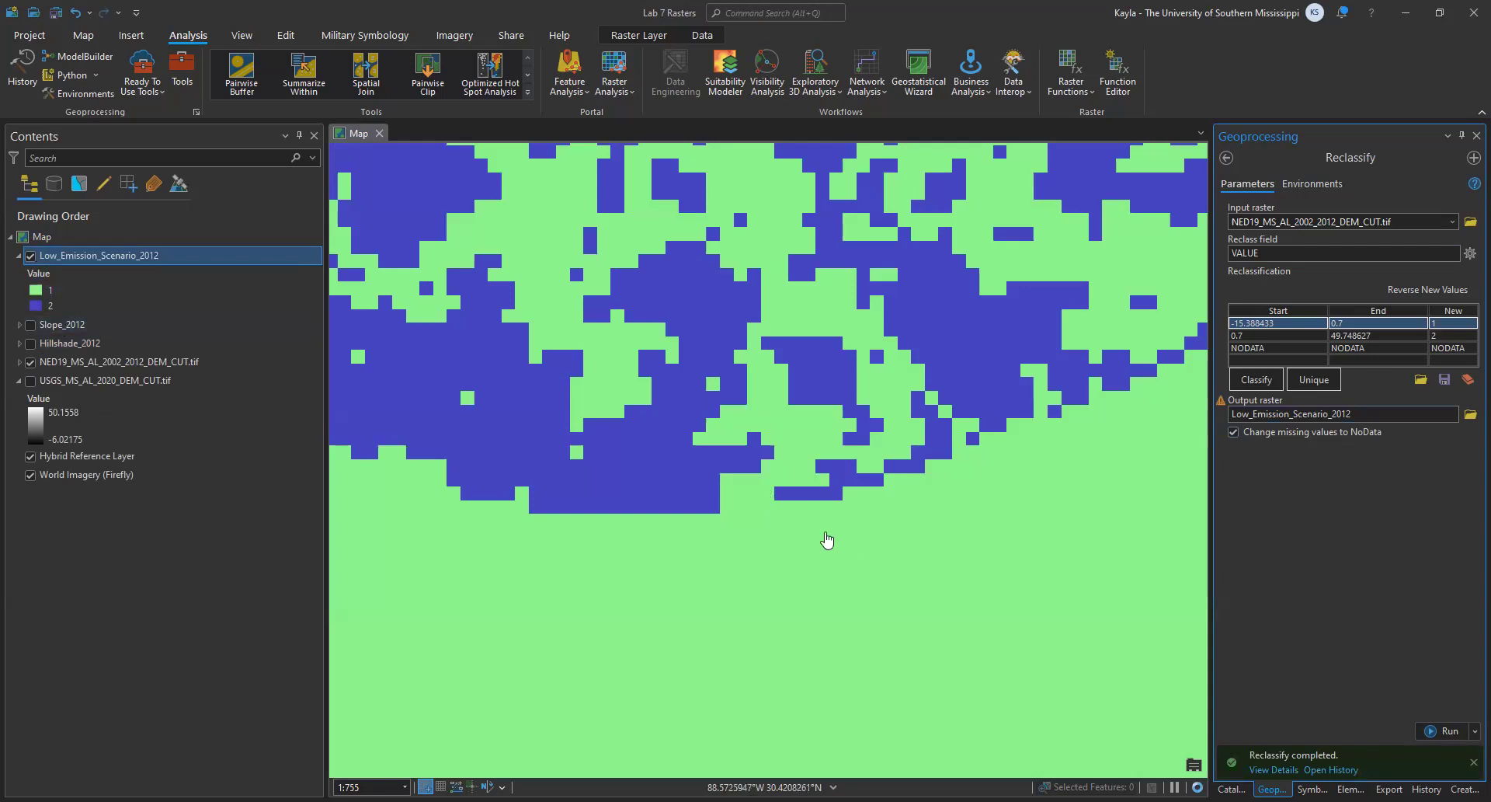
scroll(769, 510, "down", 2)
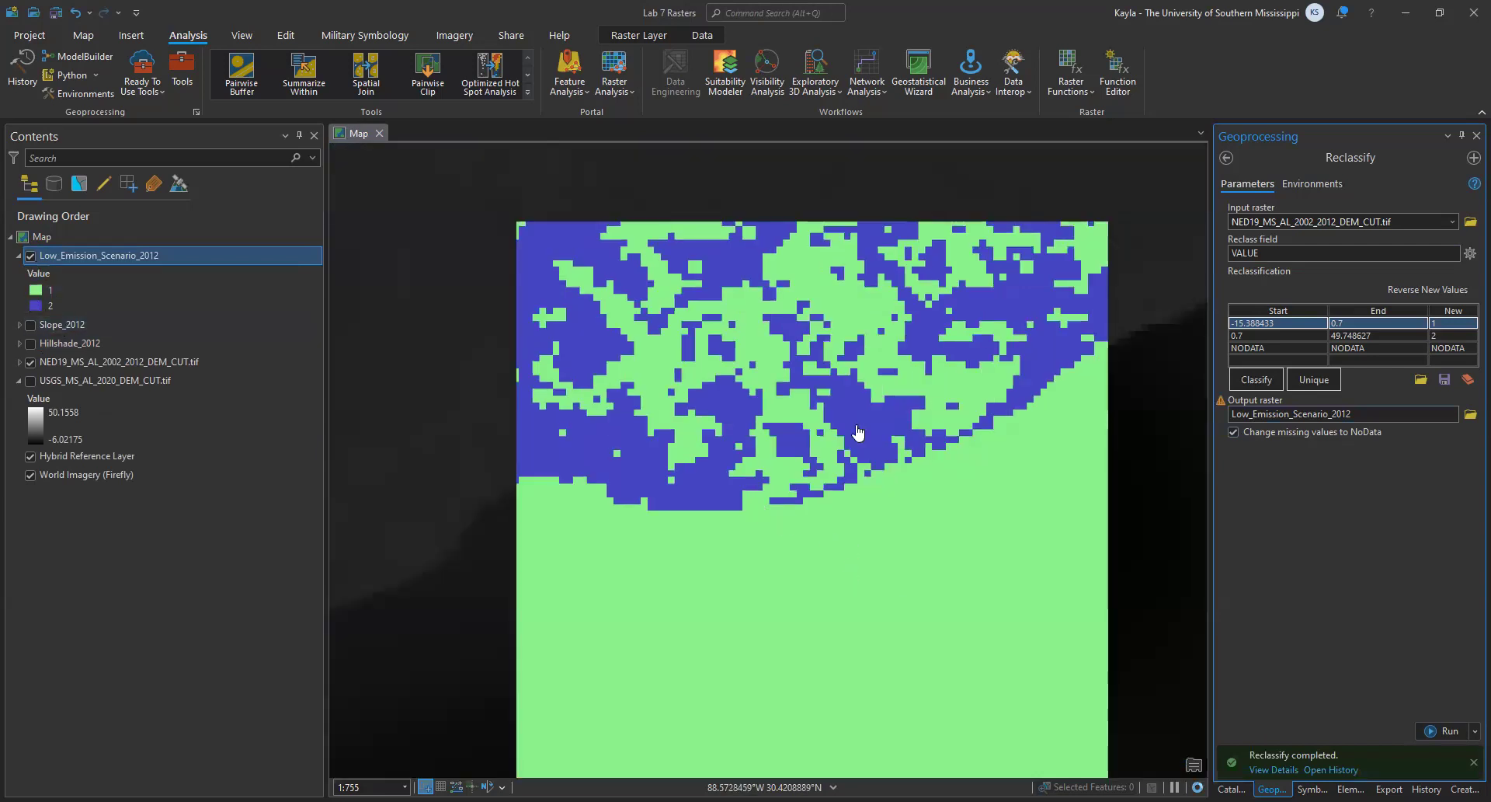
scroll(870, 497, "down", 3)
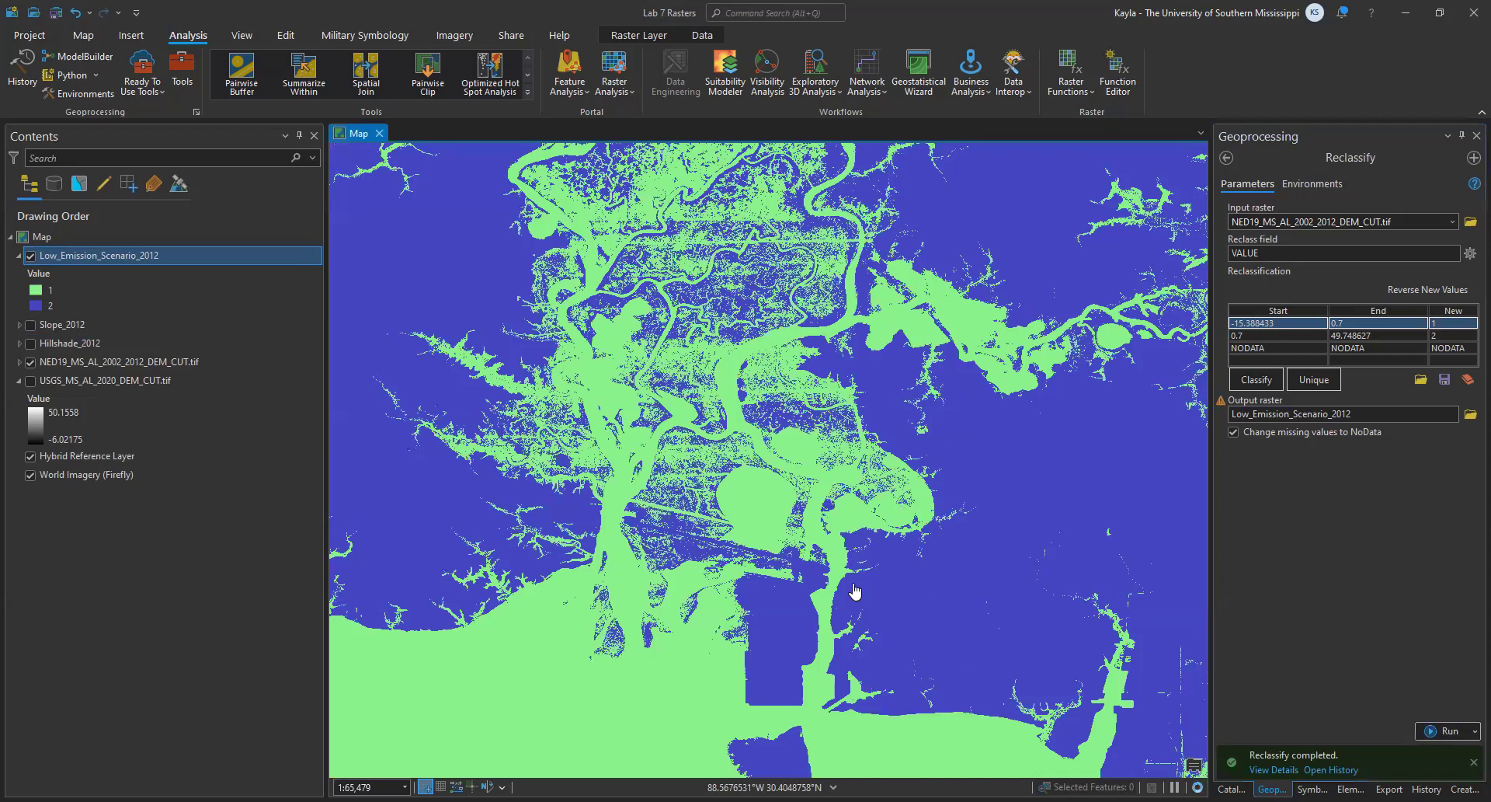
- Examine the low-emission raster's class 1 areas along the coast and the inland channels in the western part of the map
left_click_drag(781, 435, 898, 488)
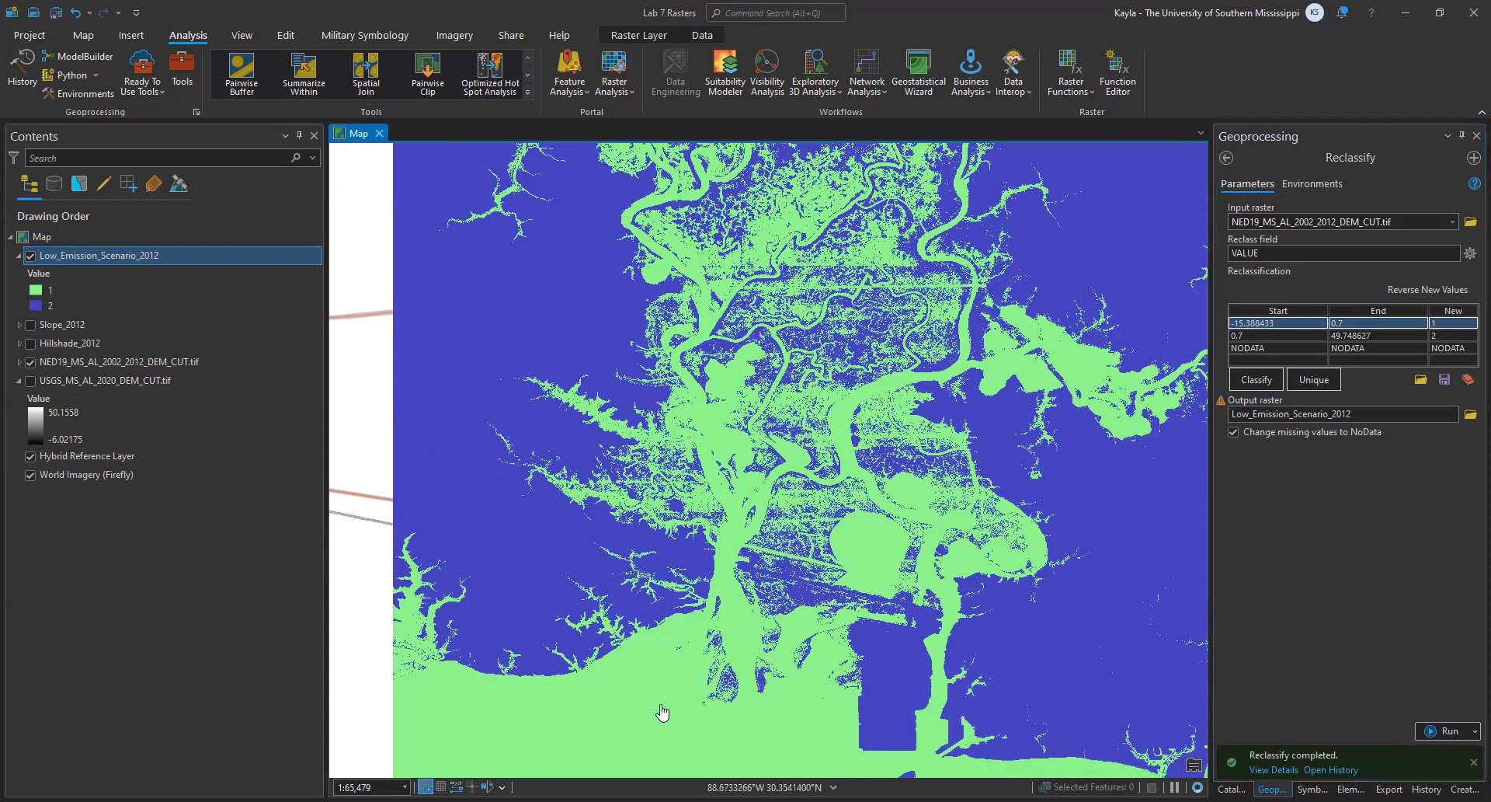
left_click_drag(388, 584, 650, 583)
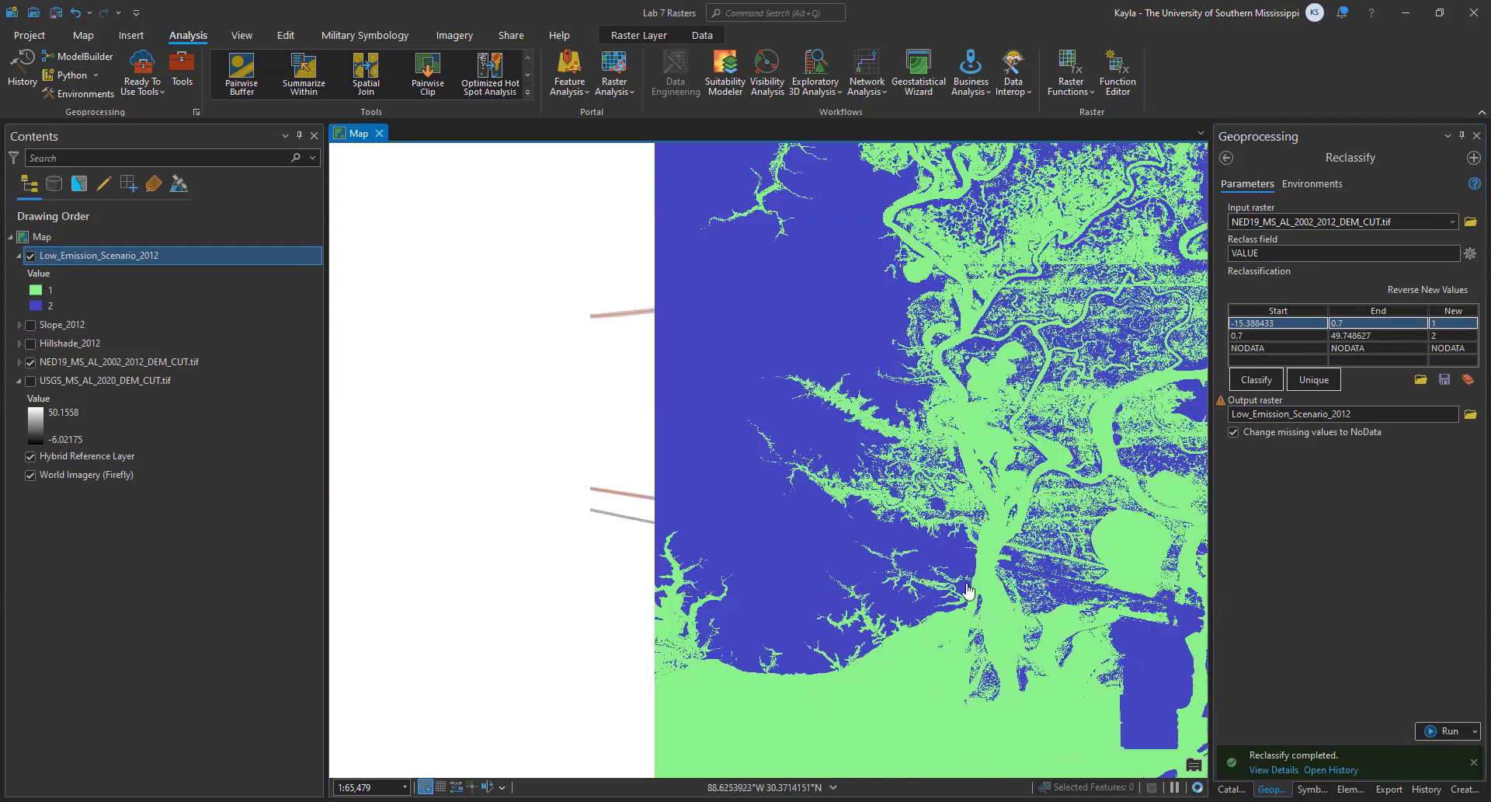
scroll(865, 573, "up", 1)
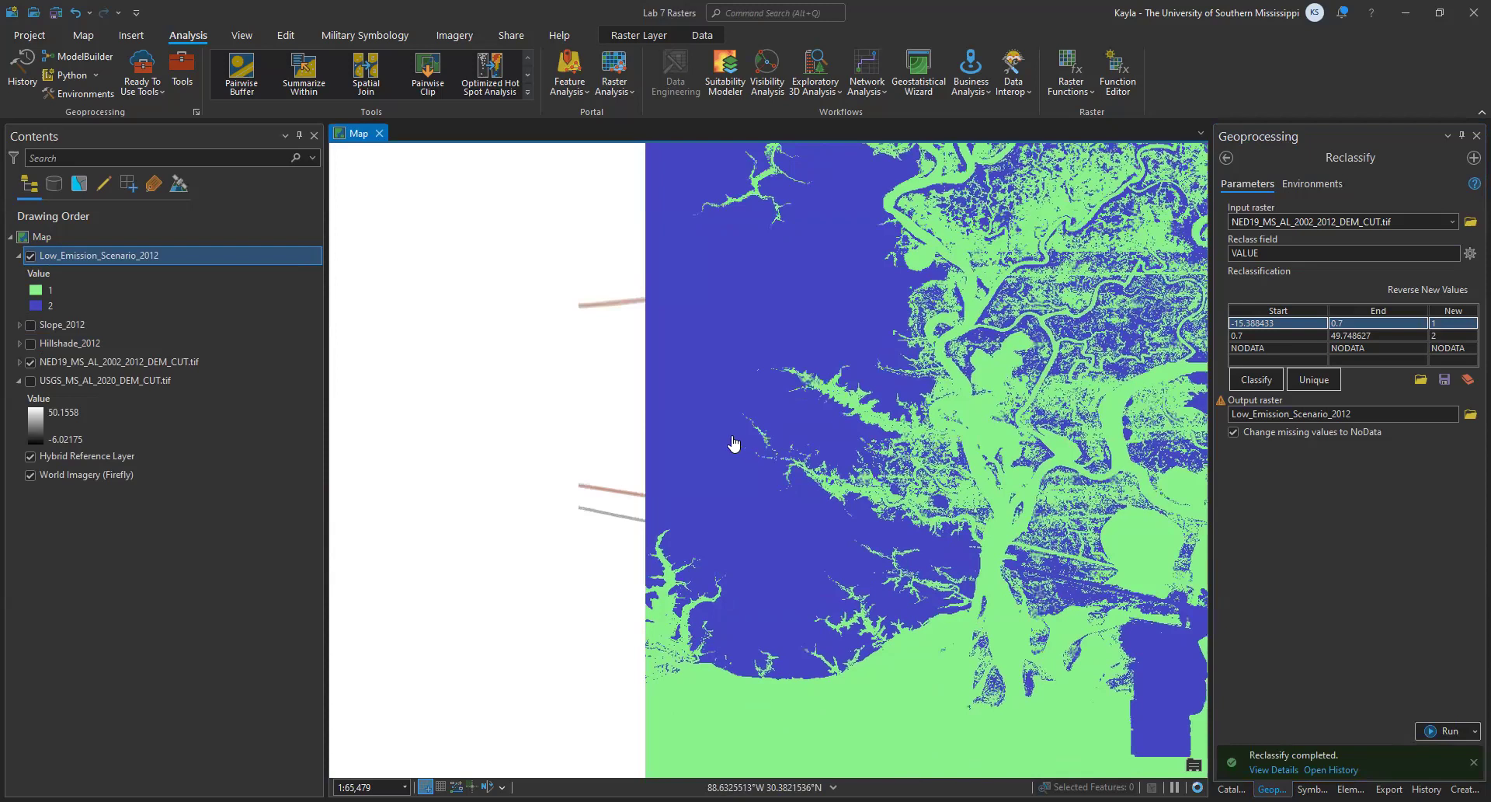
scroll(719, 449, "up", 3)
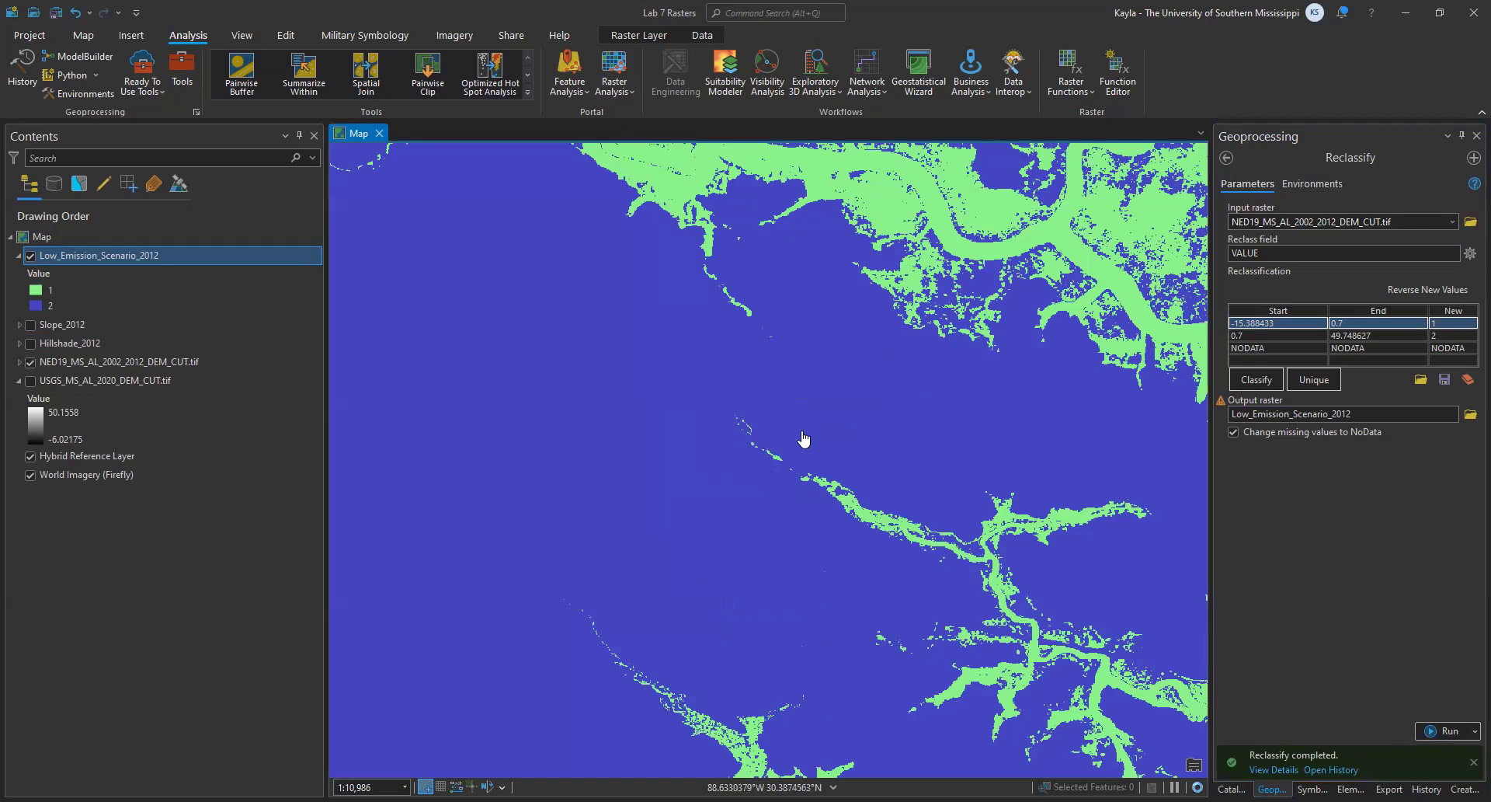
scroll(618, 429, "down", 1)
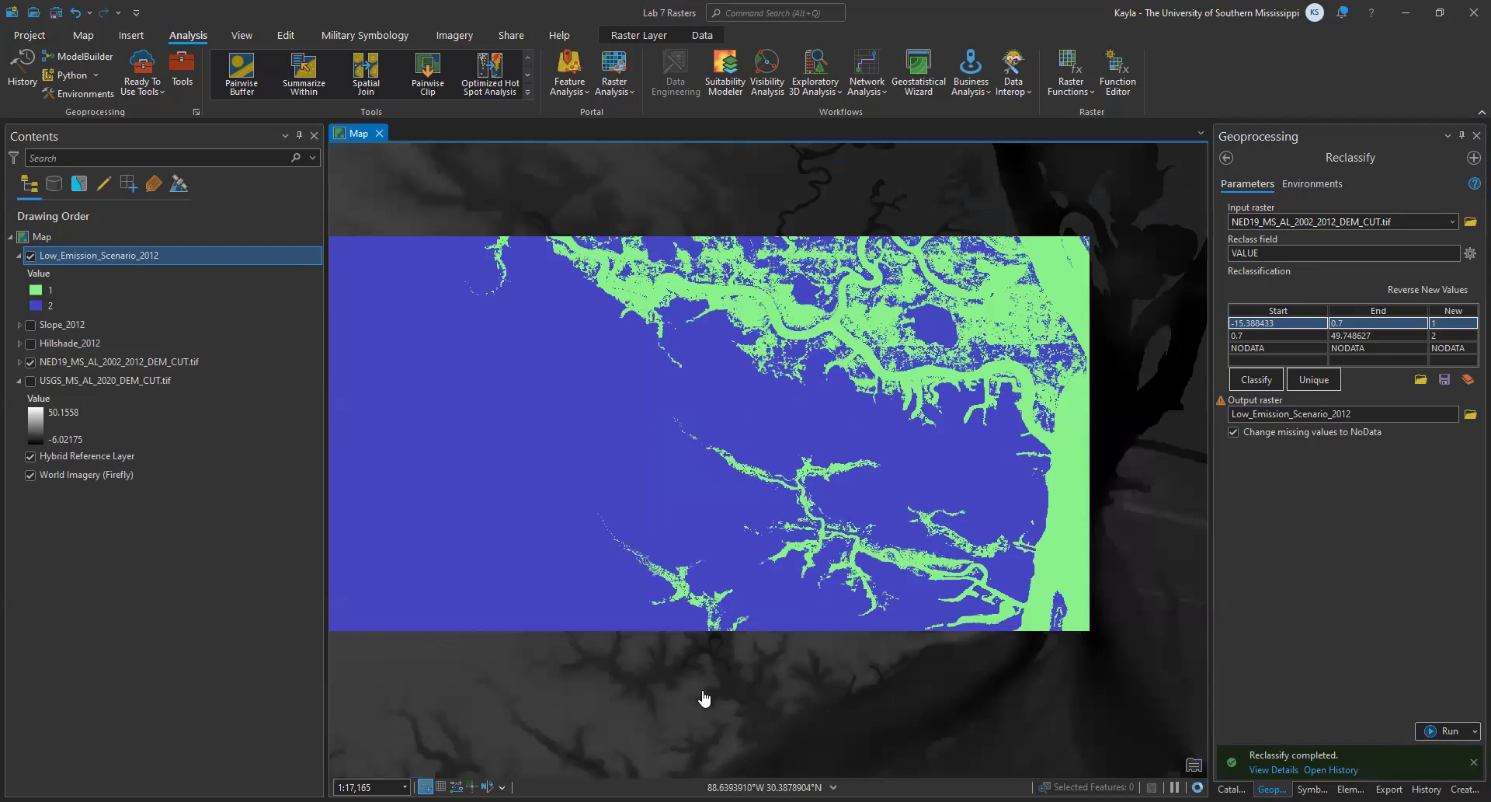
scroll(716, 672, "down", 1)
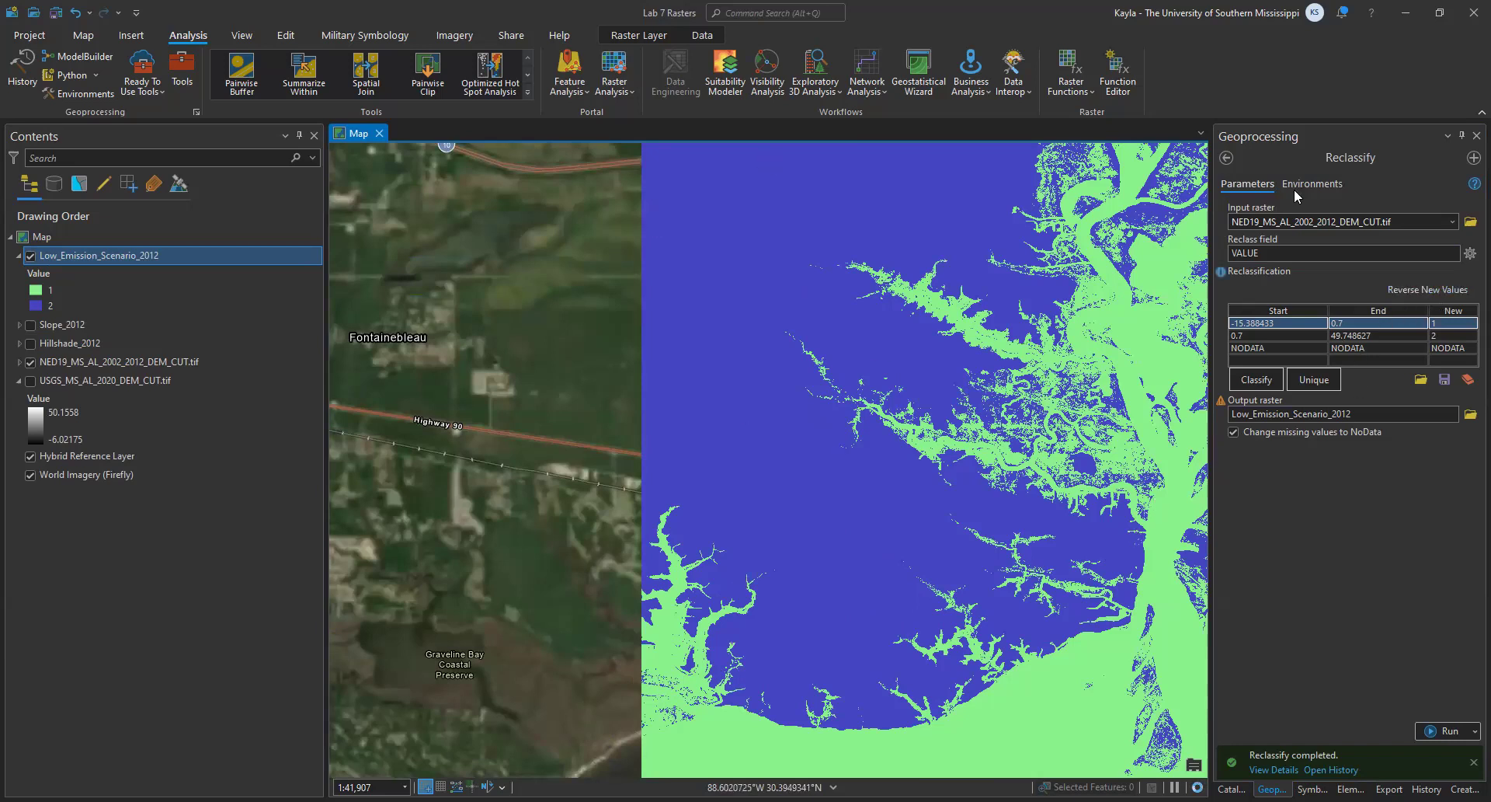
- Move the reclassification break to 1 by changing the first class's end value and the second class's start value
left_click(1349, 320)
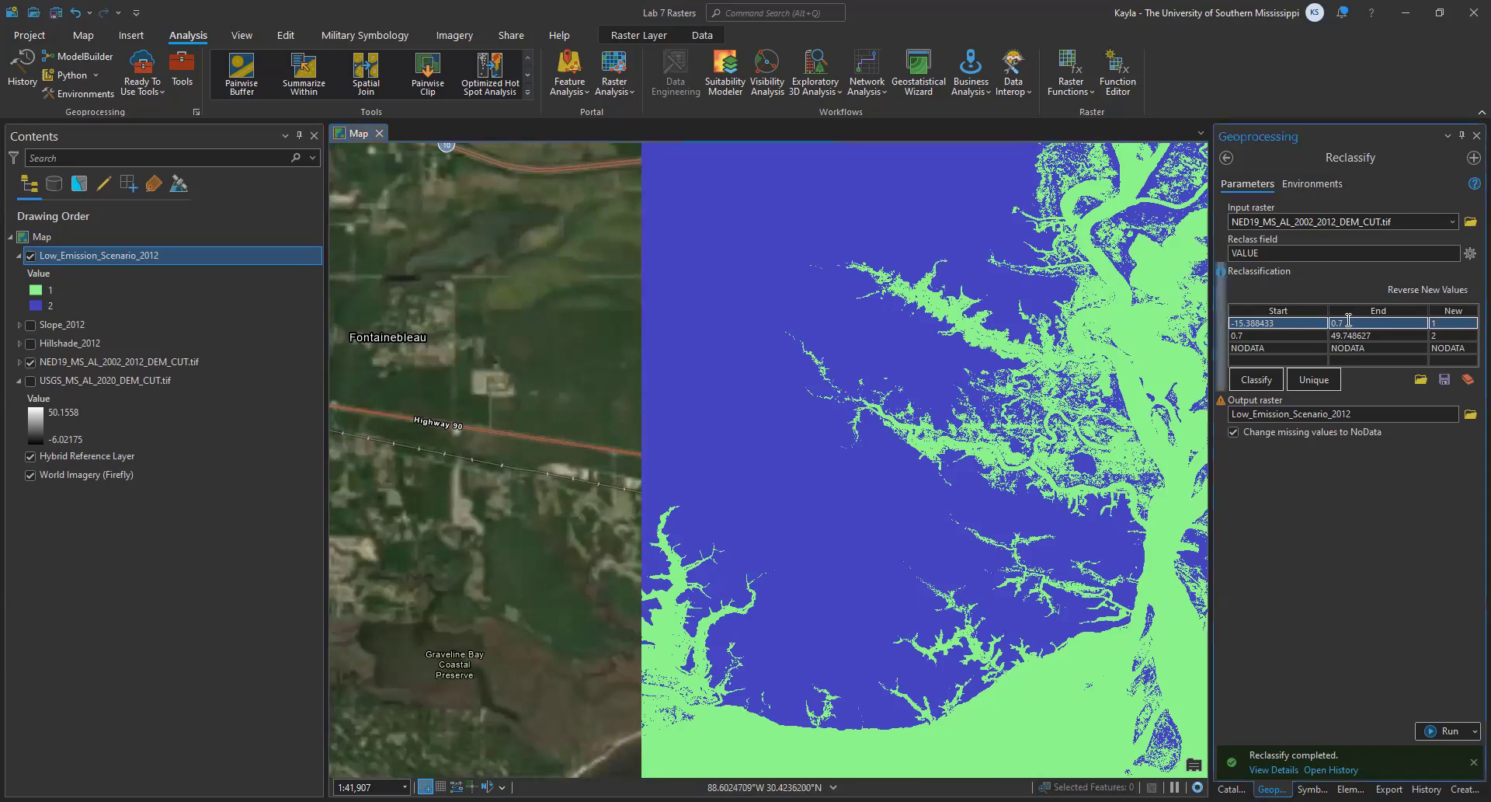
left_click(1348, 321)
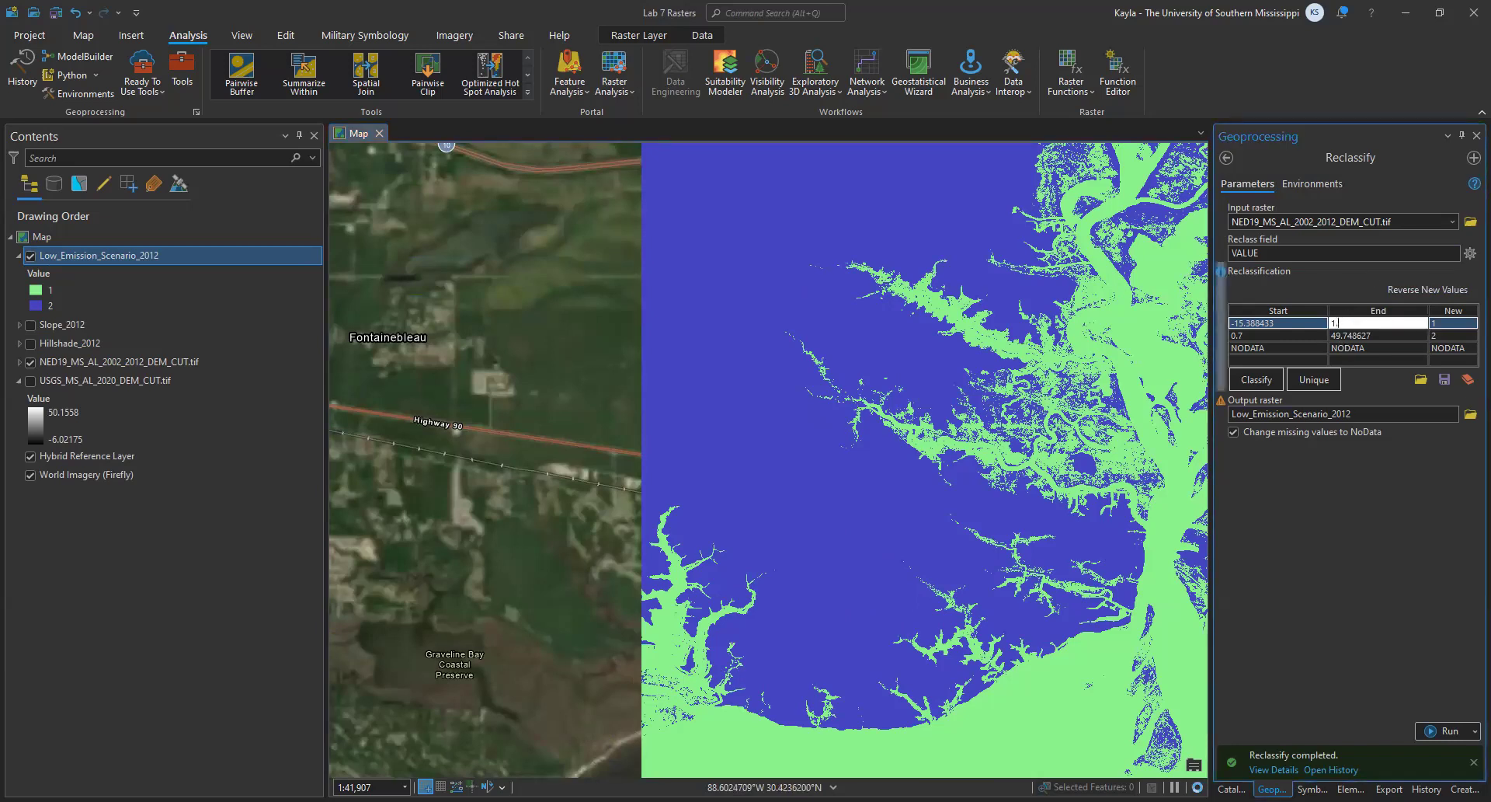
type("1.0")
key("Return")
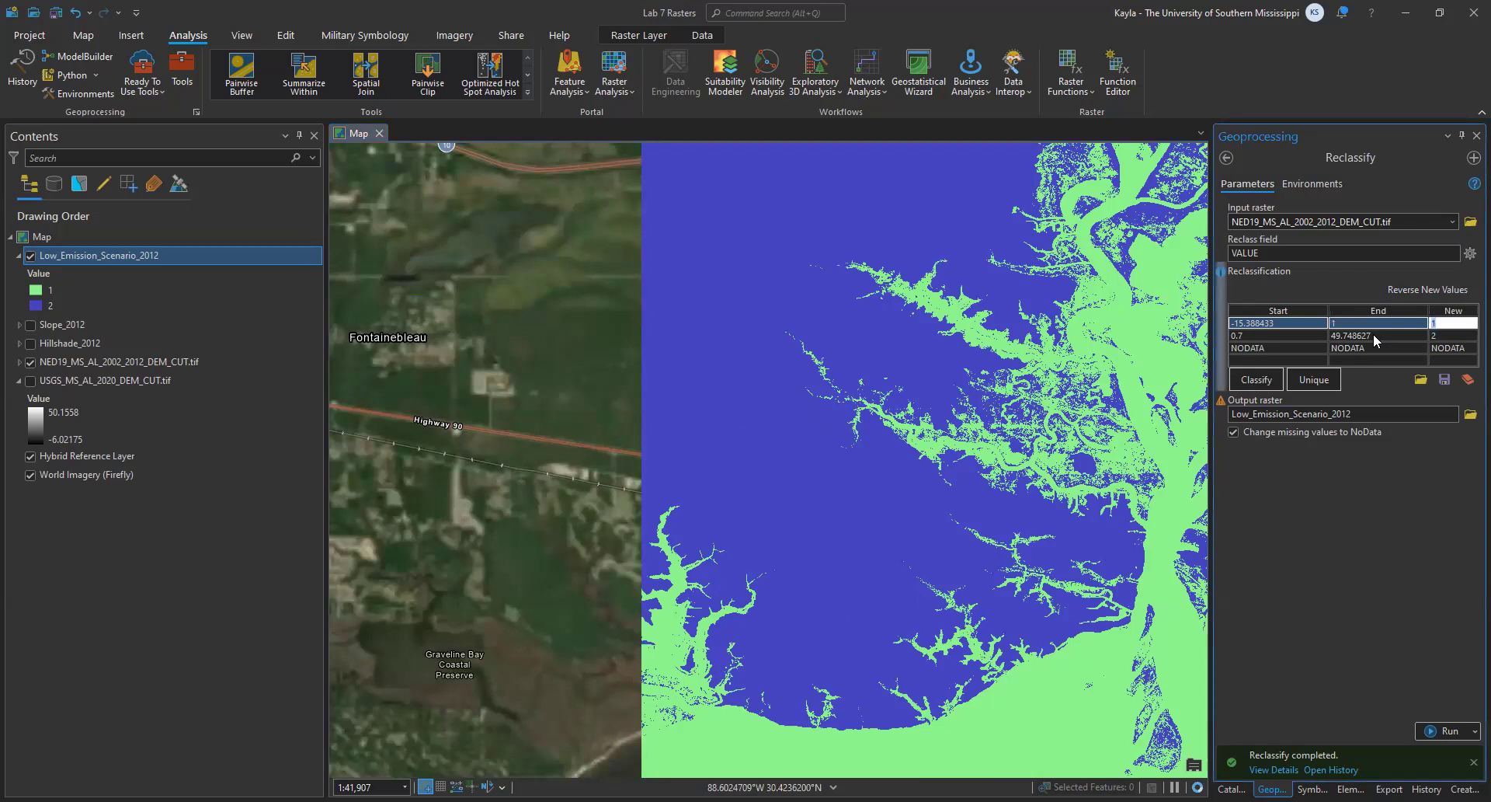
left_click(1273, 336)
left_click(1273, 336)
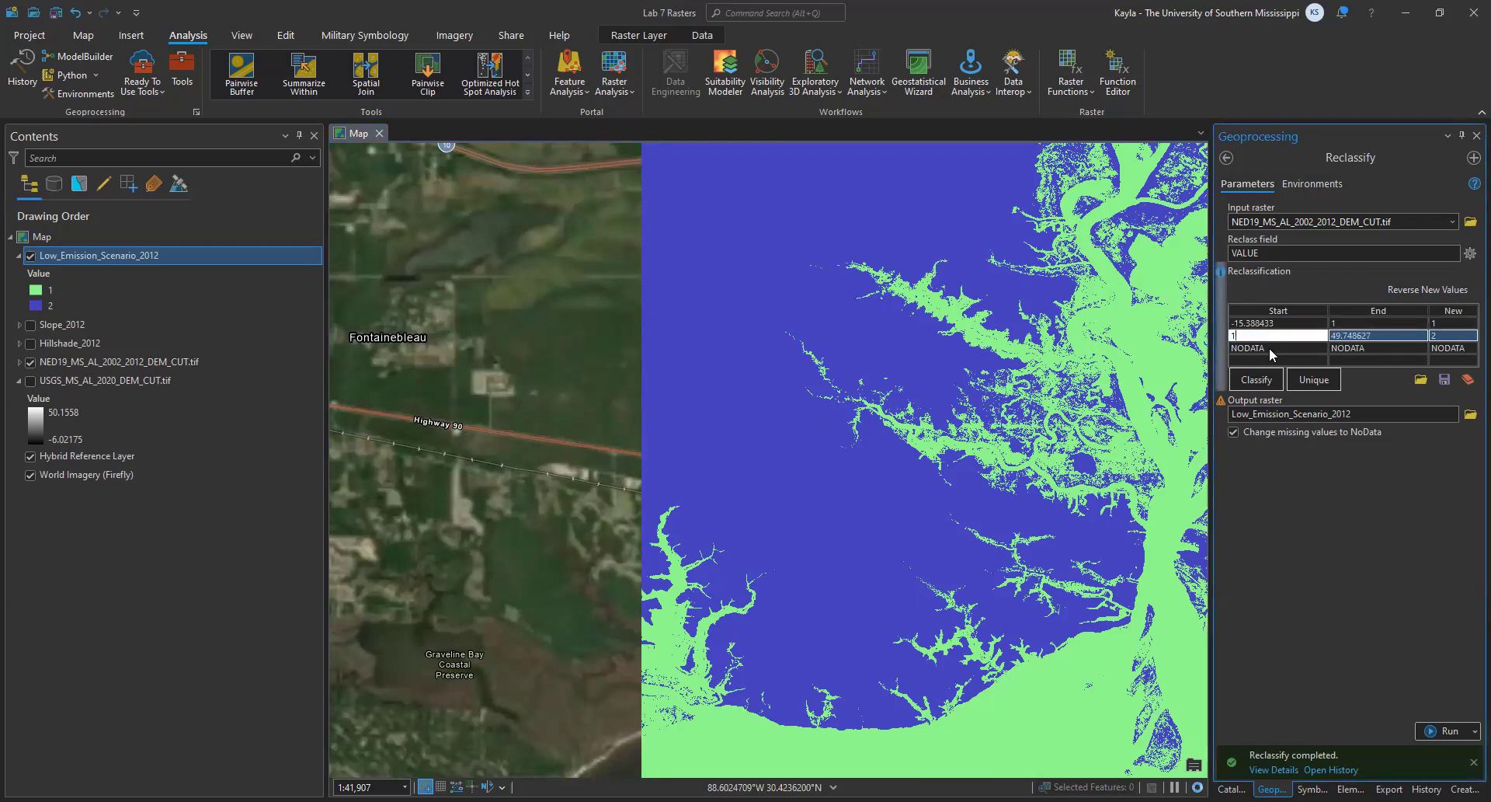
type("1")
key("Tab")
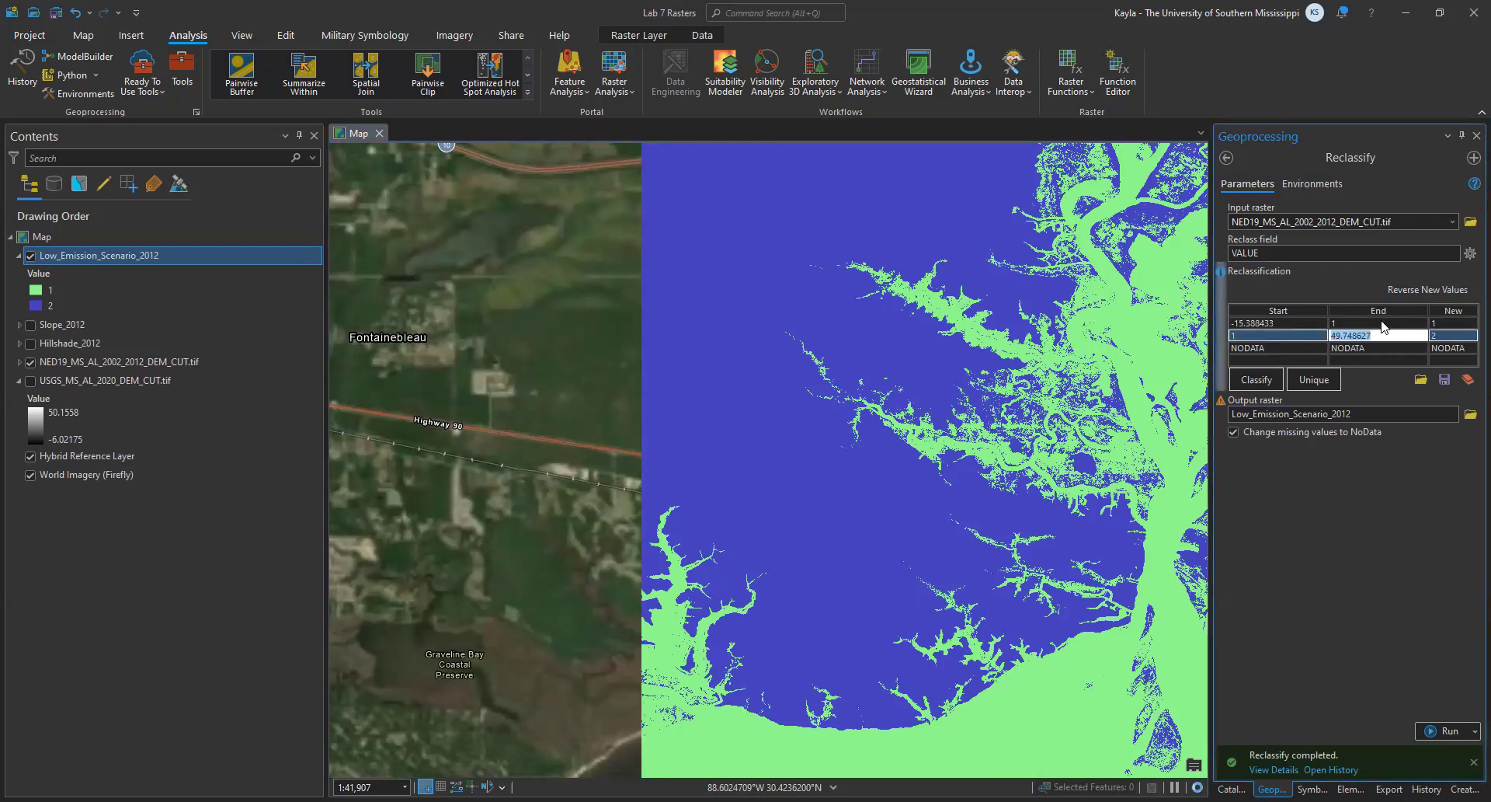
key("Return")
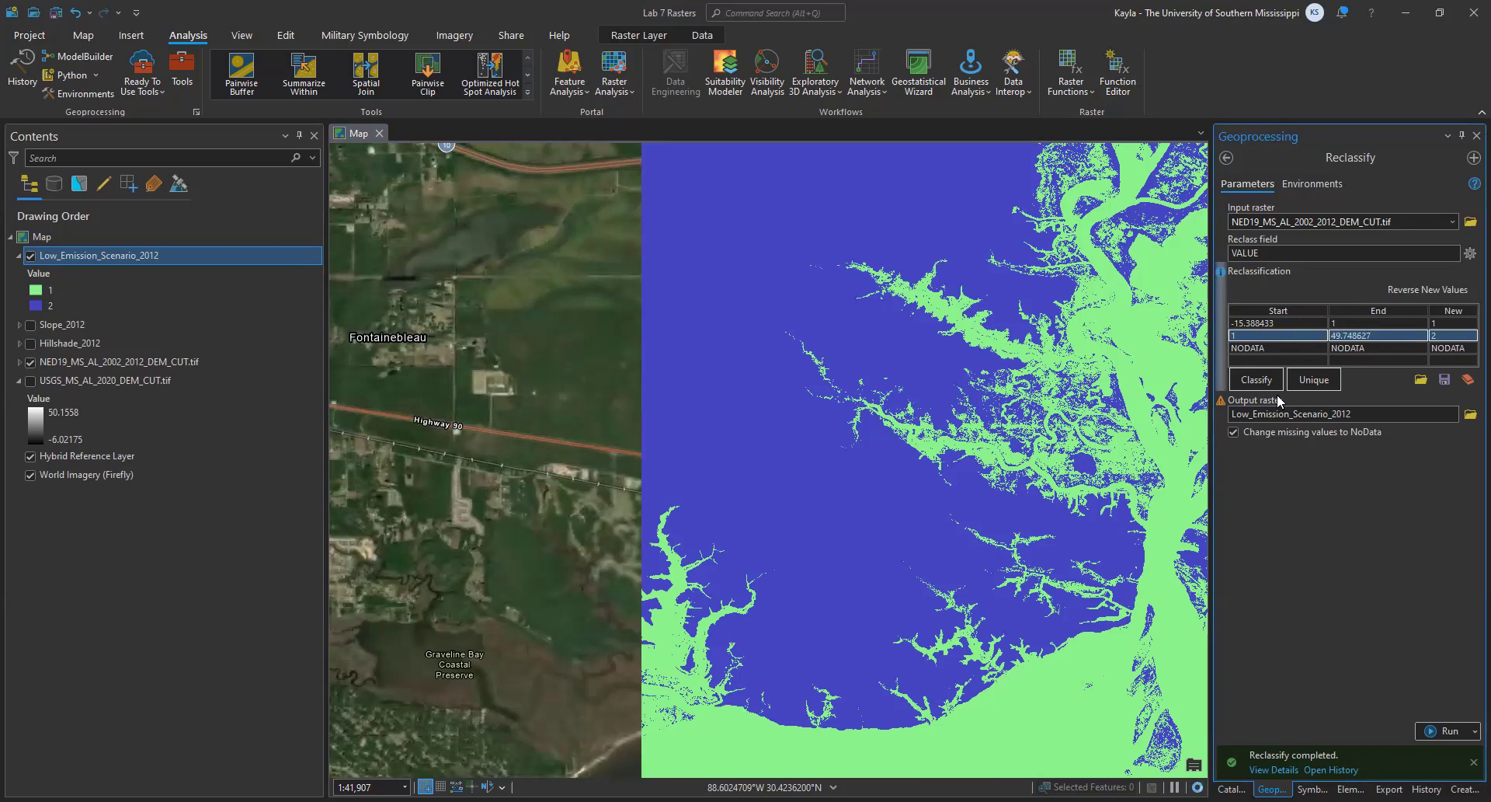
- Rename the Reclassify output raster as Mid_Emission_Scenario_2012
double_click(1336, 414)
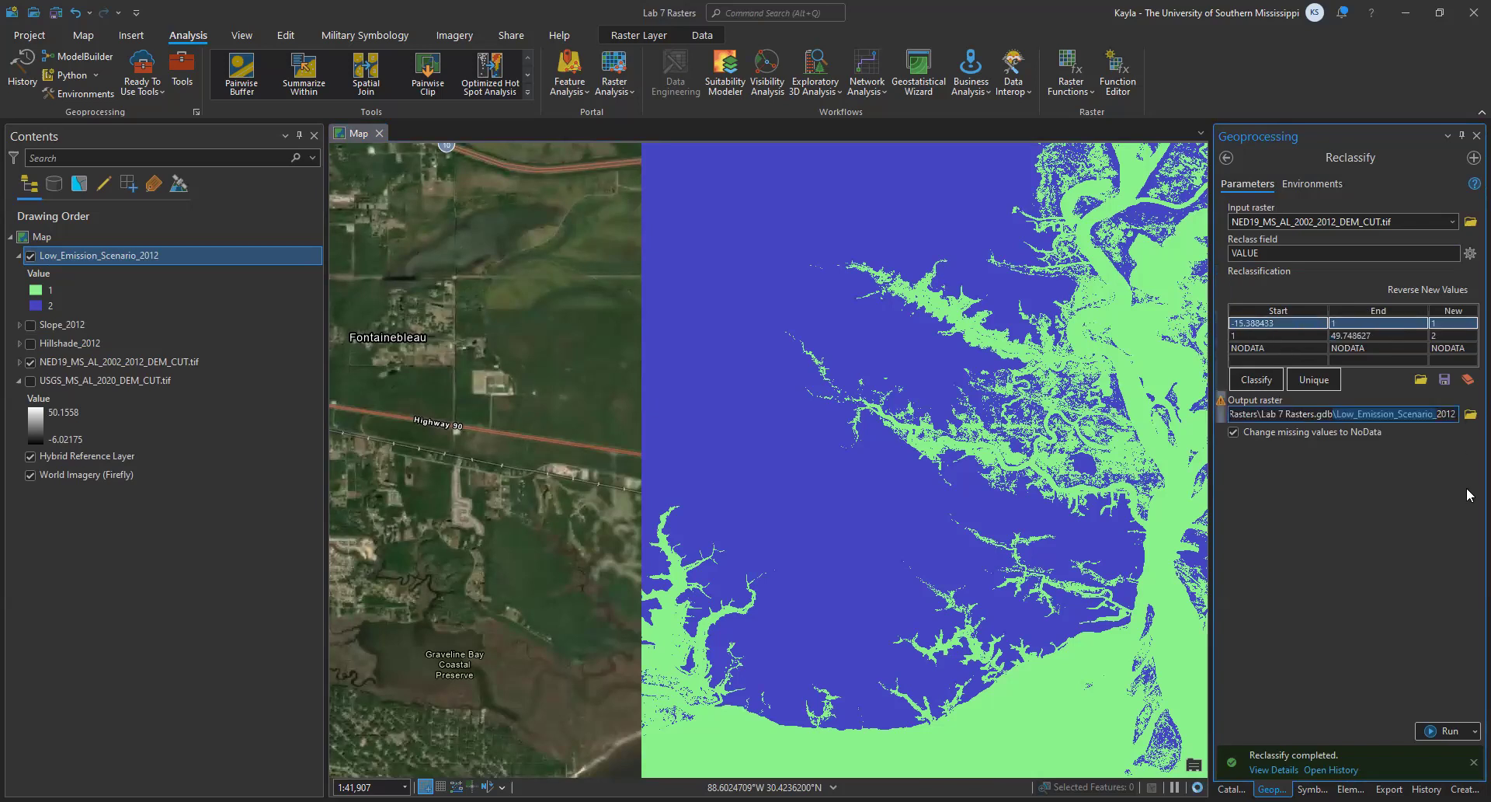
key("Left")
key("Right")
key("Right")
key("Delete")
key("Delete")
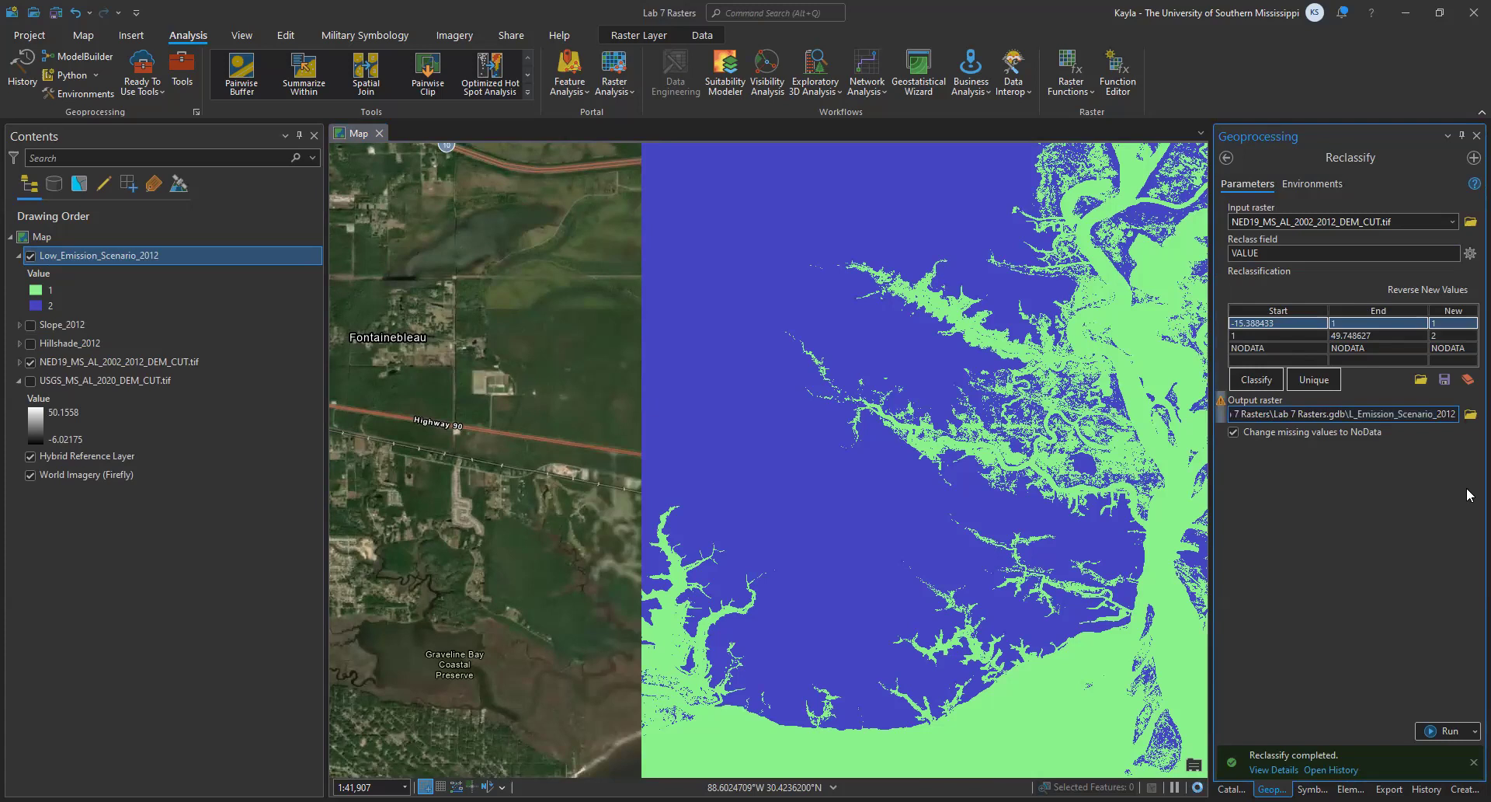
key("BackSpace")
type("Mid")
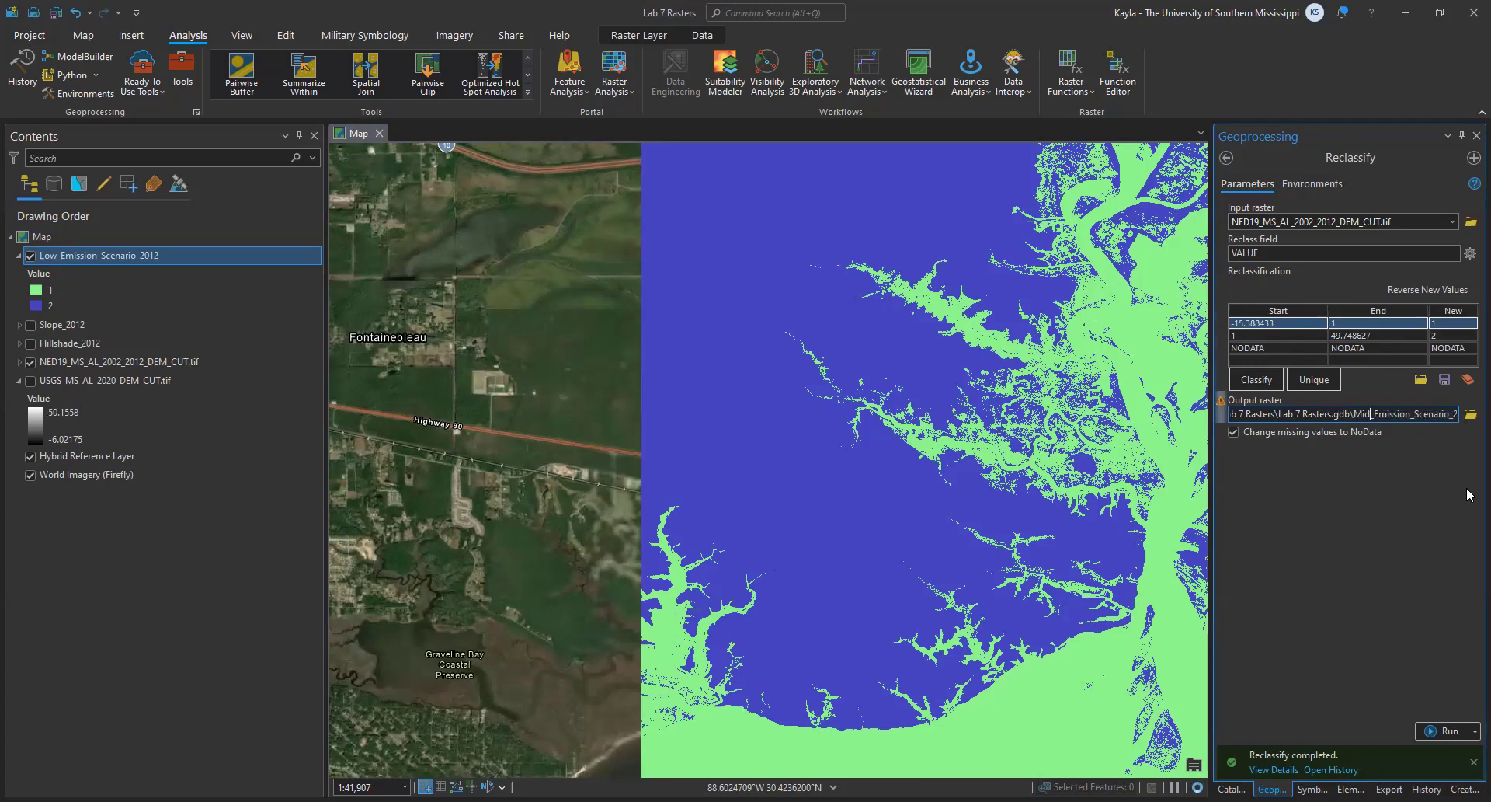
left_click(1414, 621)
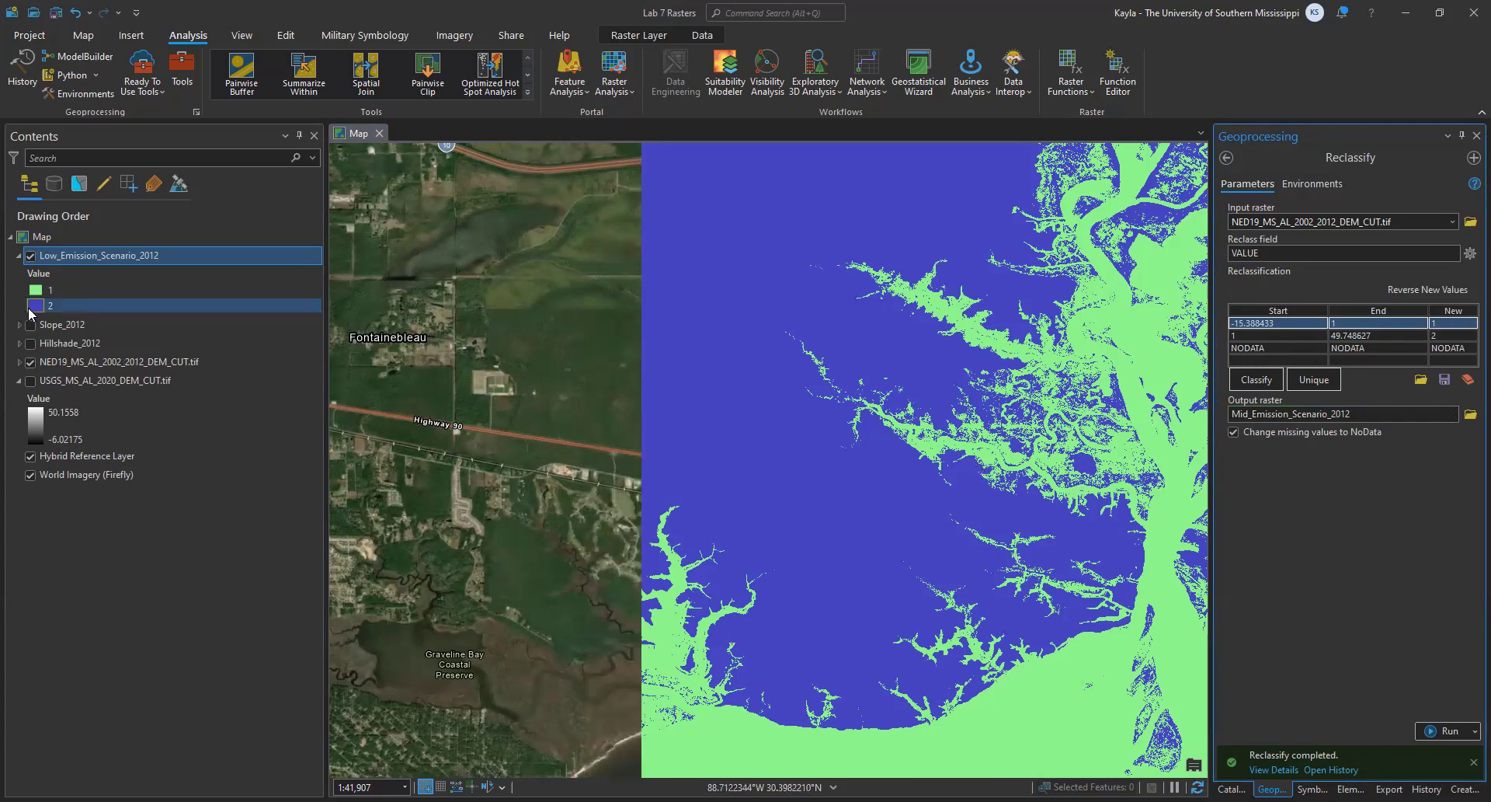
- Hide the Low_Emission_Scenario_2012 layer and run Reclassify to create the mid-emission raster
left_click(31, 256)
left_click(30, 256)
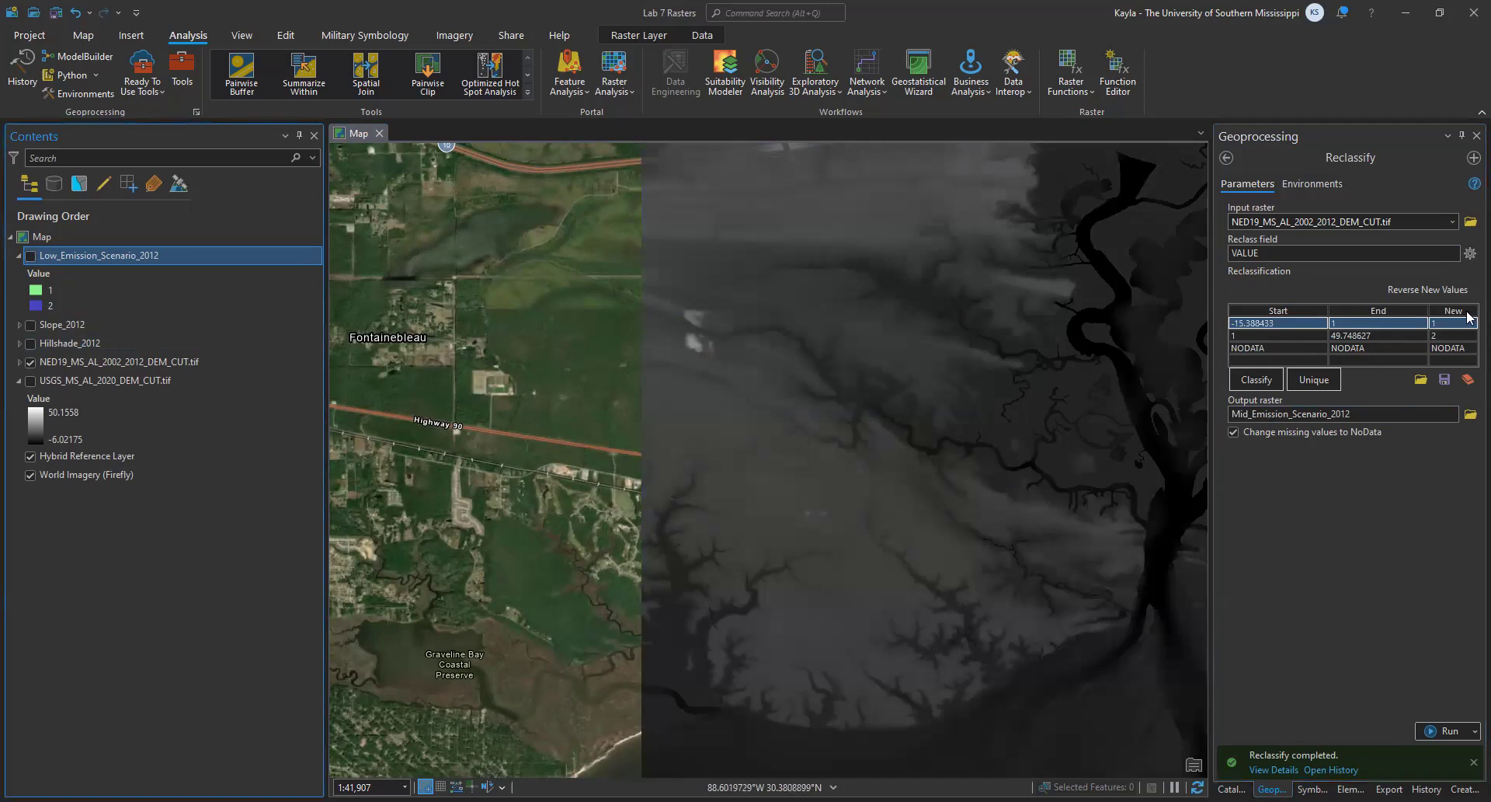
left_click(1436, 743)
left_click(1432, 731)
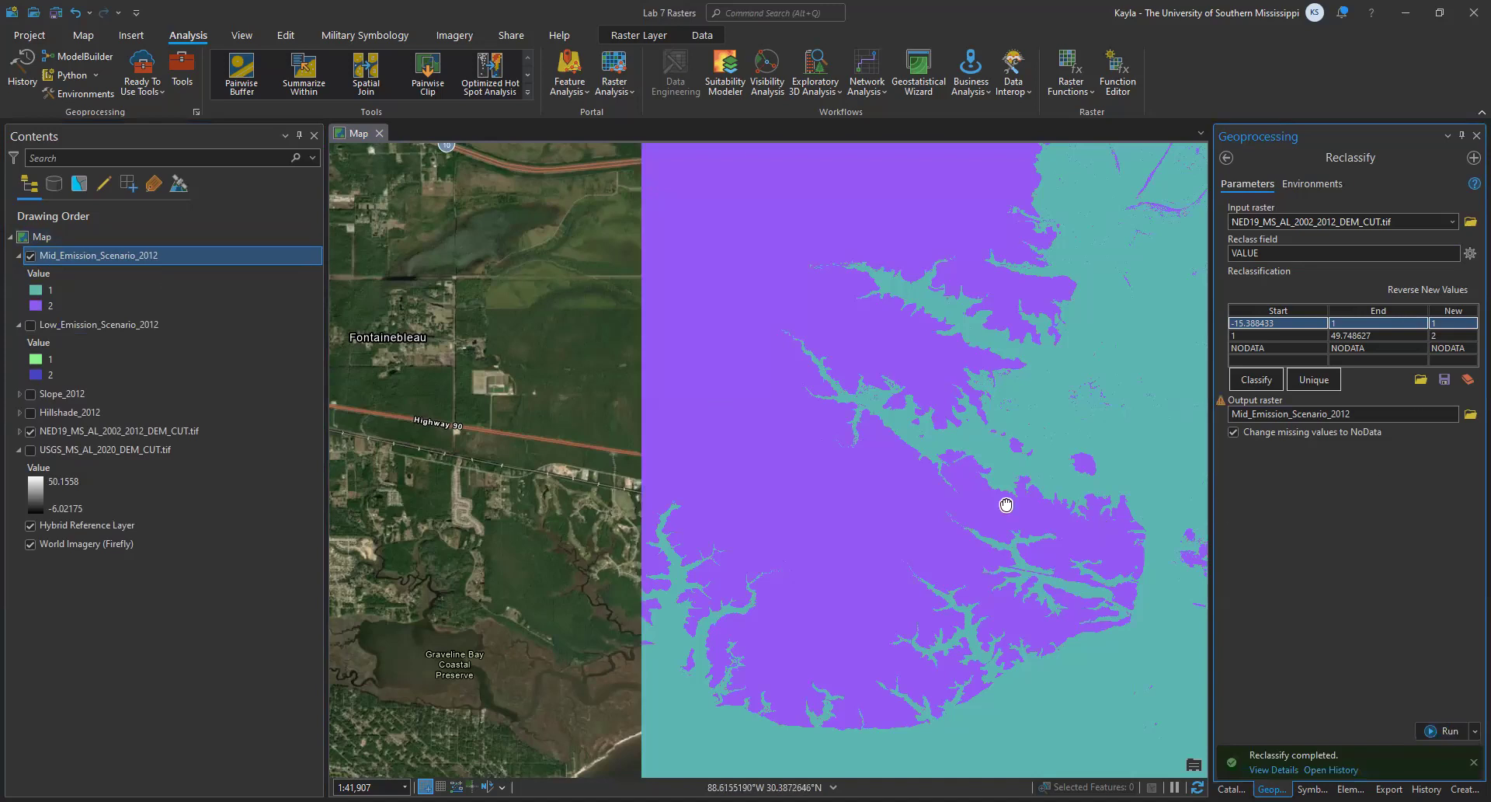
- Show Low_Emission_Scenario_2012 again and compare it with the mid-emission raster by toggling the upper layer's visibility
left_click_drag(999, 505, 693, 443)
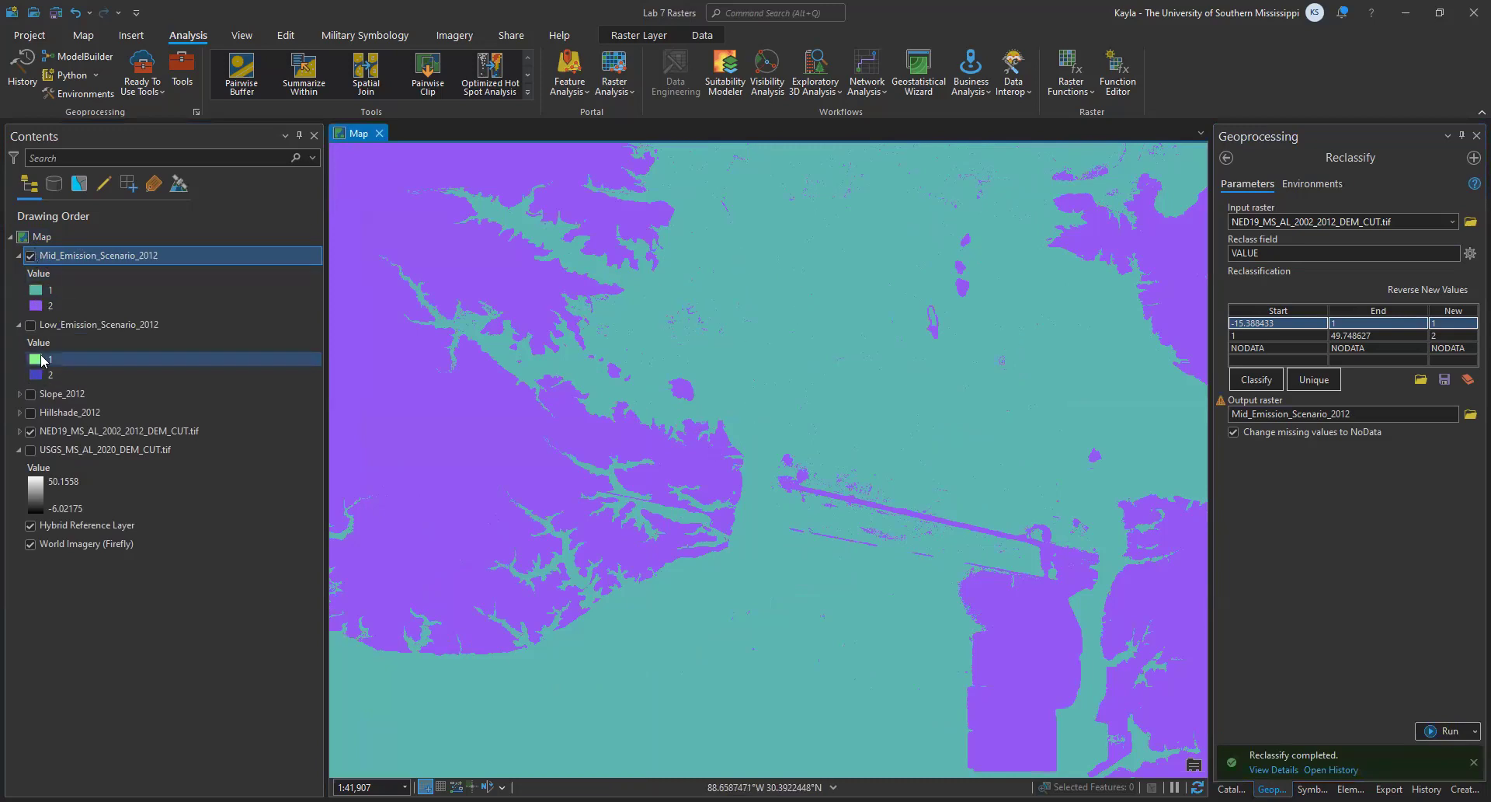
left_click(31, 325)
left_click(31, 257)
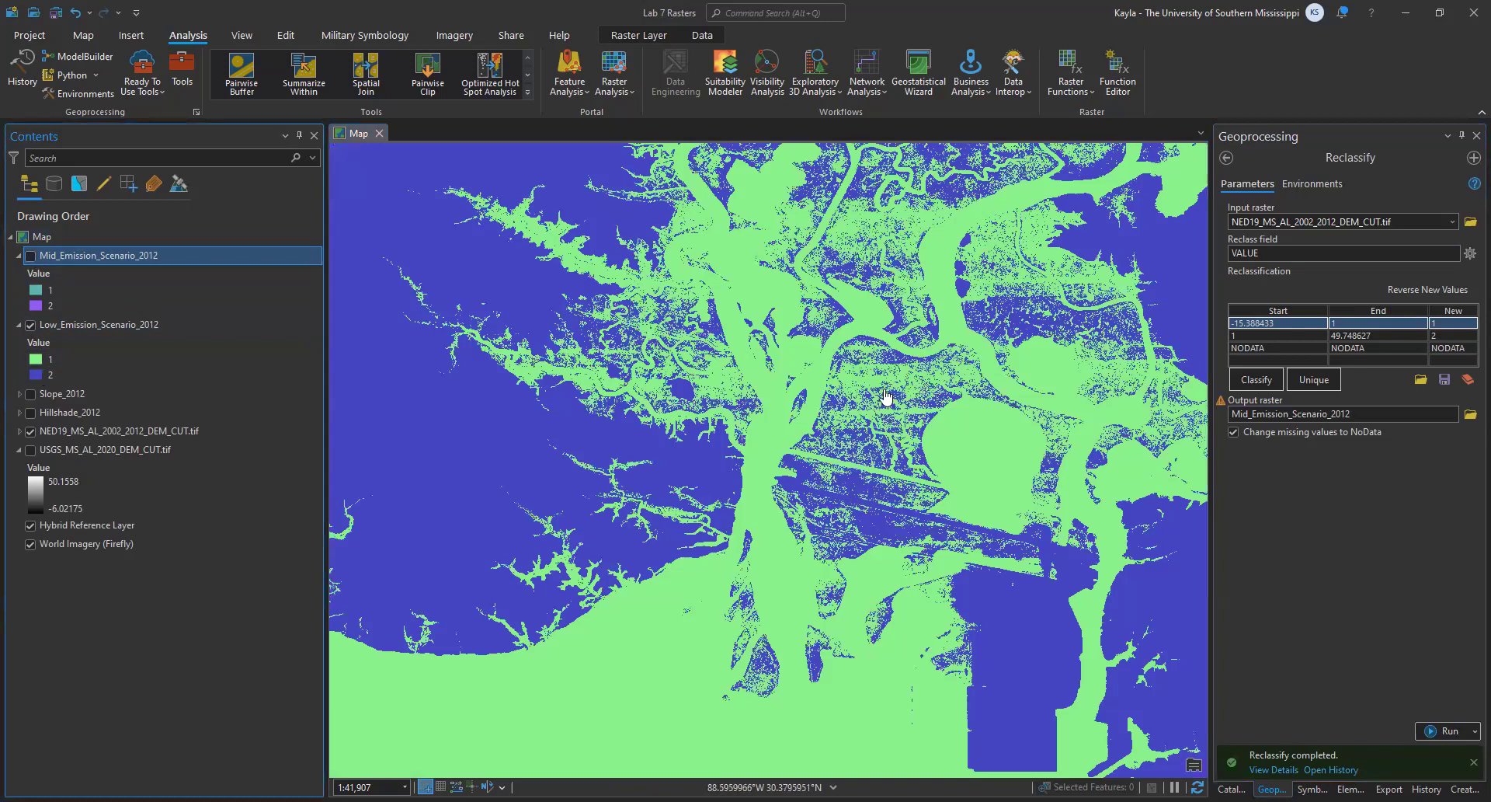
left_click(31, 257)
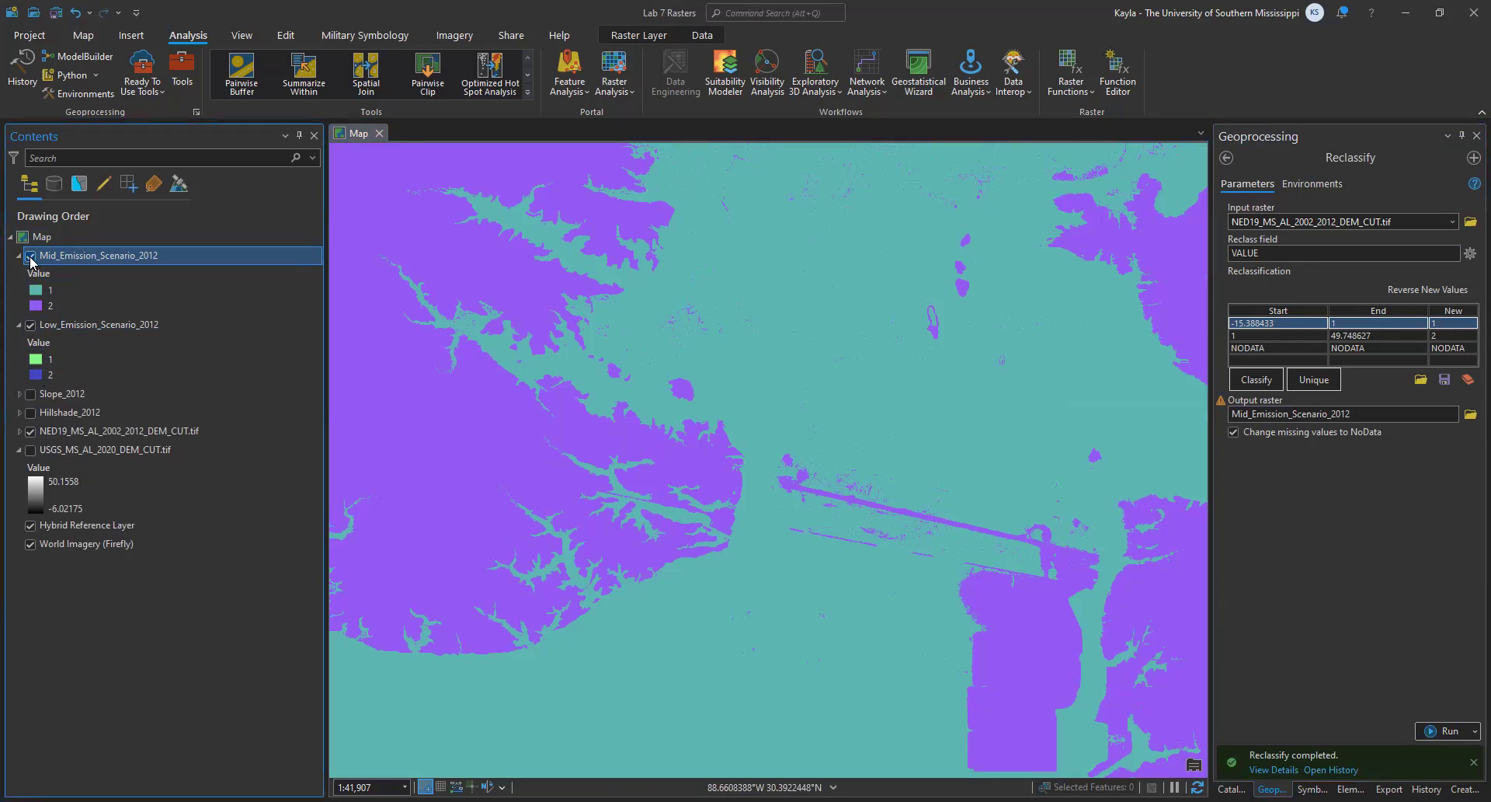
left_click(31, 256)
left_click(31, 256)
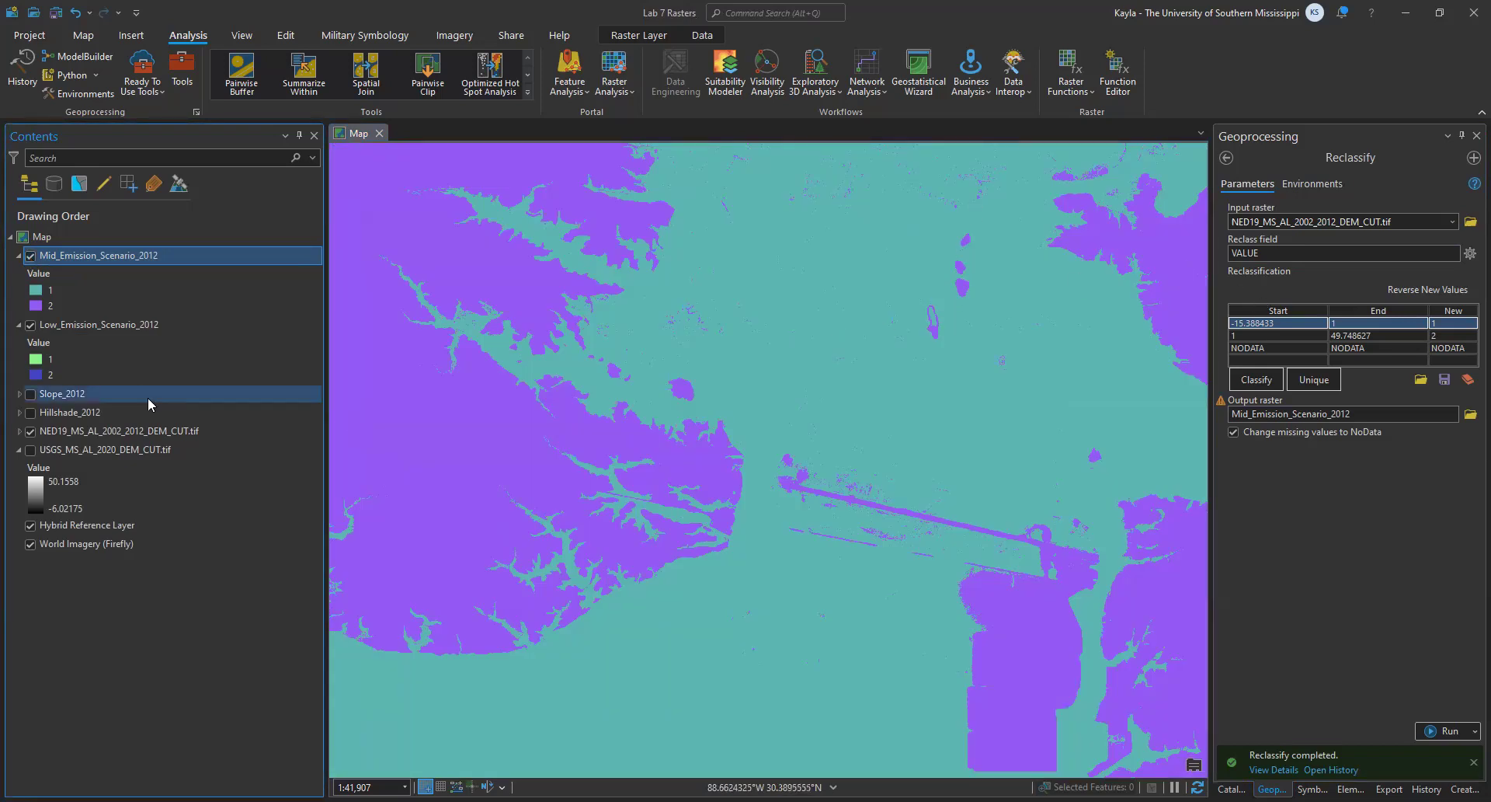
left_click(30, 256)
left_click(31, 257)
left_click(30, 257)
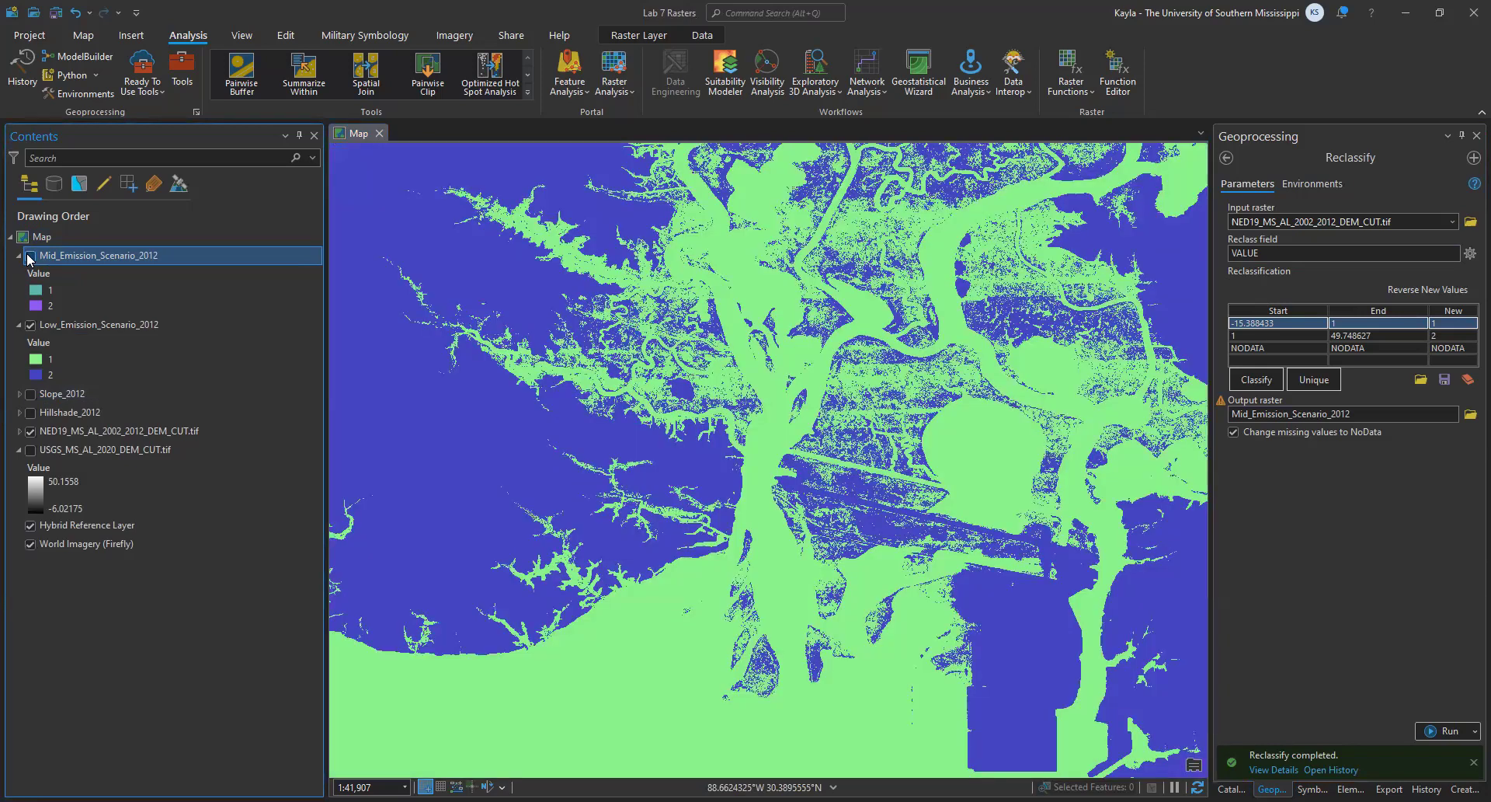
left_click(29, 257)
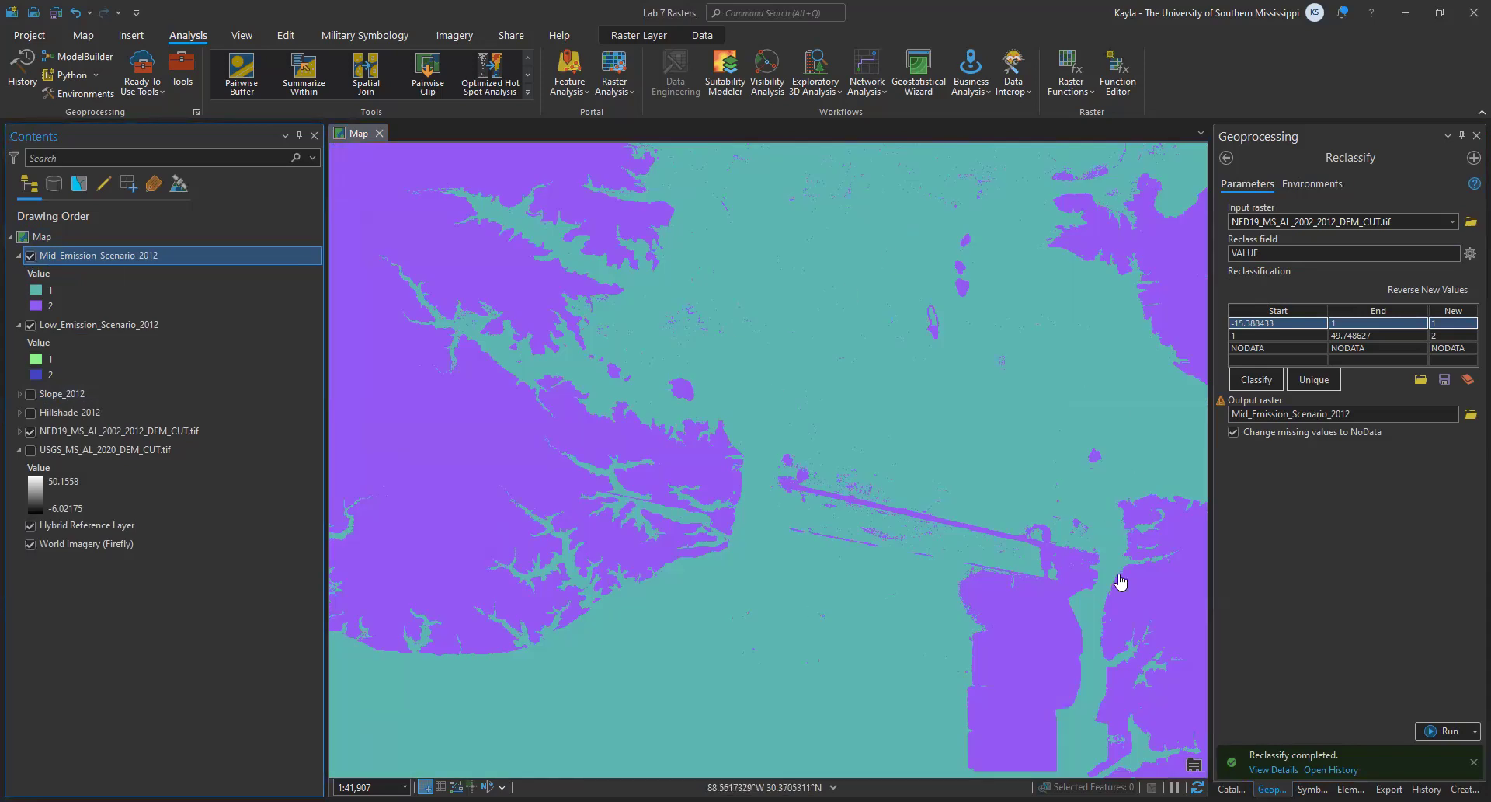
- Change the reclassification break to 1.5 in both the first class's end value and the second class's start value
left_click(1341, 324)
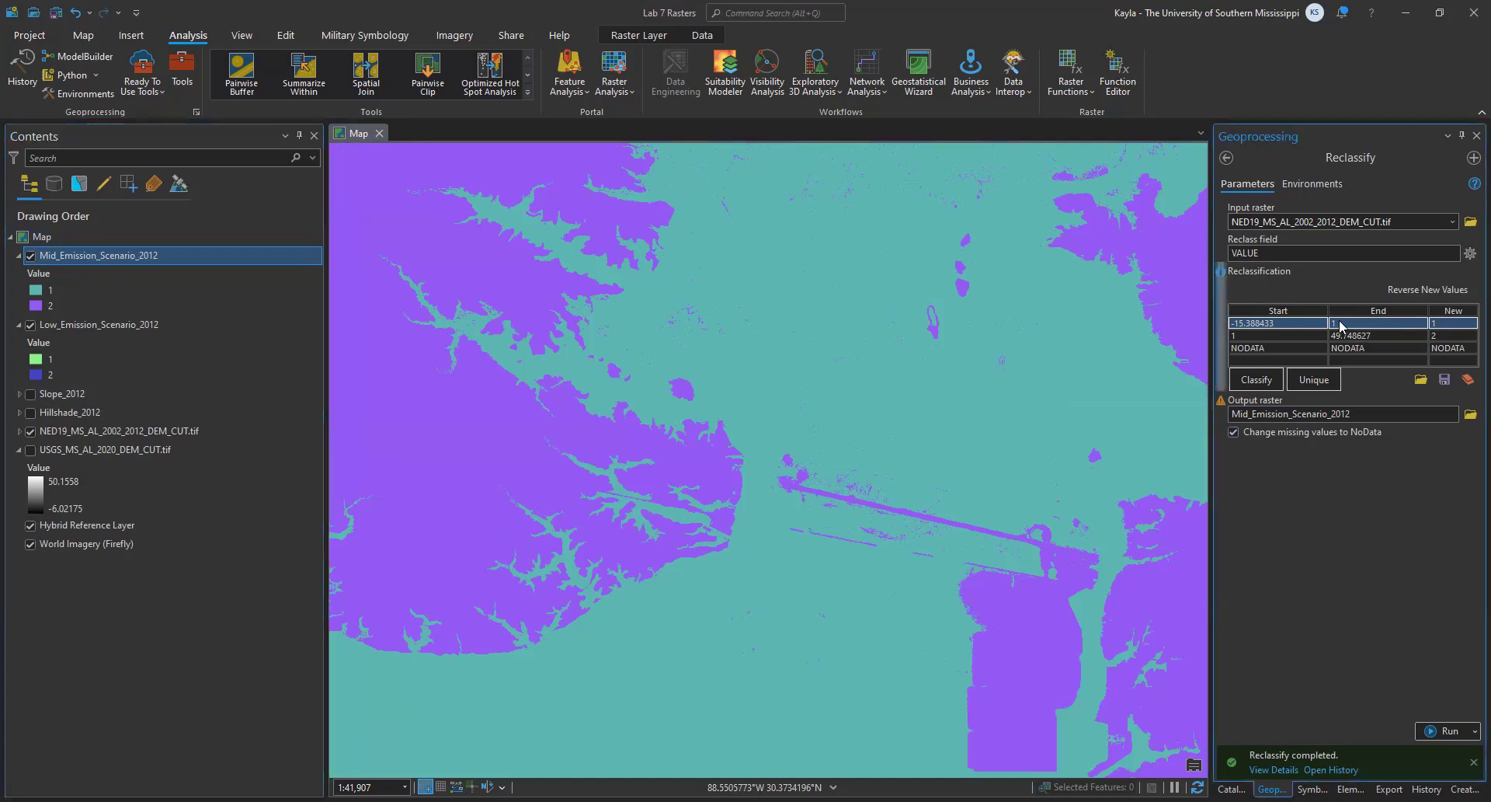
left_click(1342, 323)
type("1.5")
left_click(1302, 335)
left_click(1300, 334)
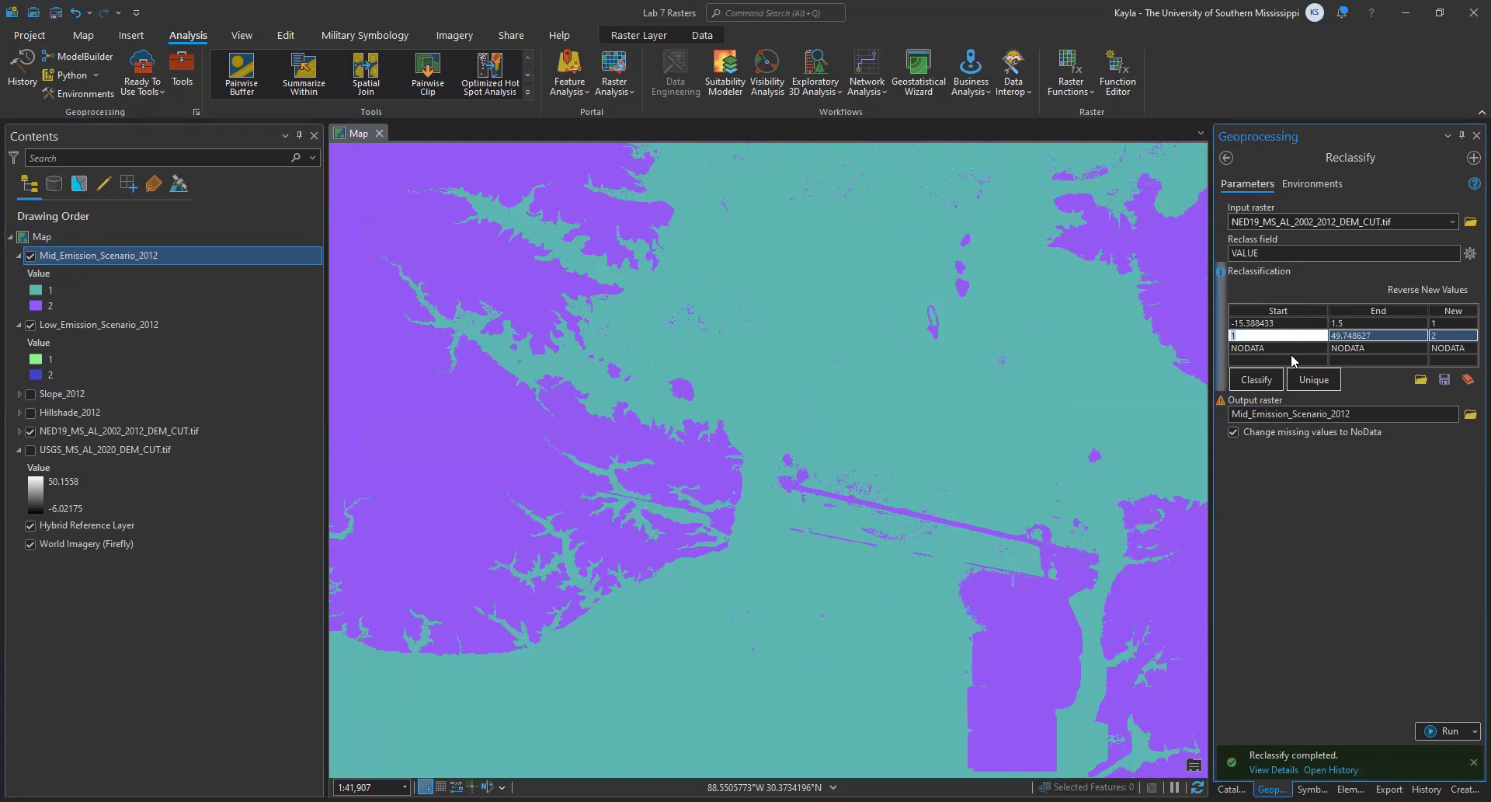
left_click(1324, 478)
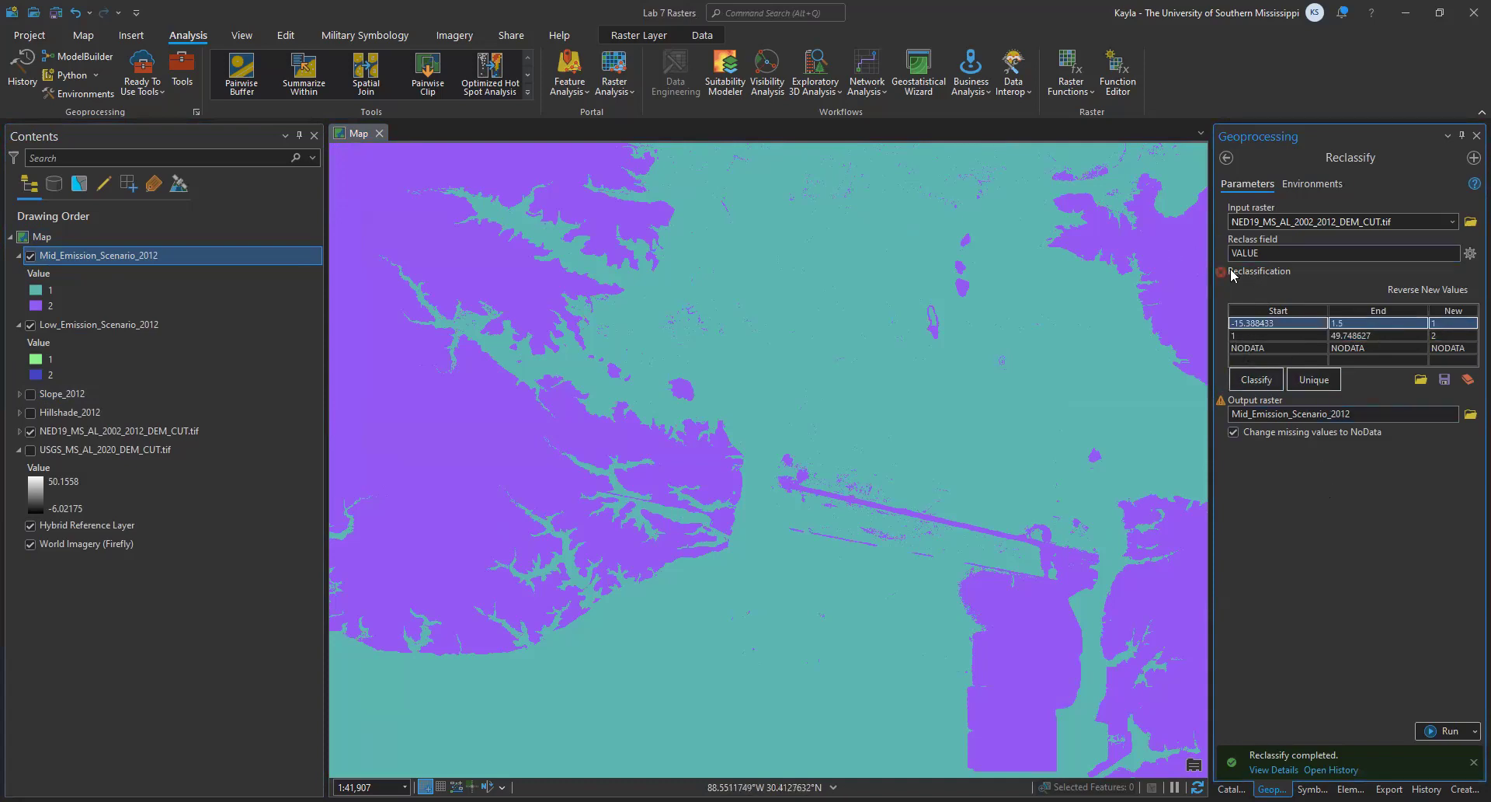
left_click(1271, 334)
left_click(1271, 338)
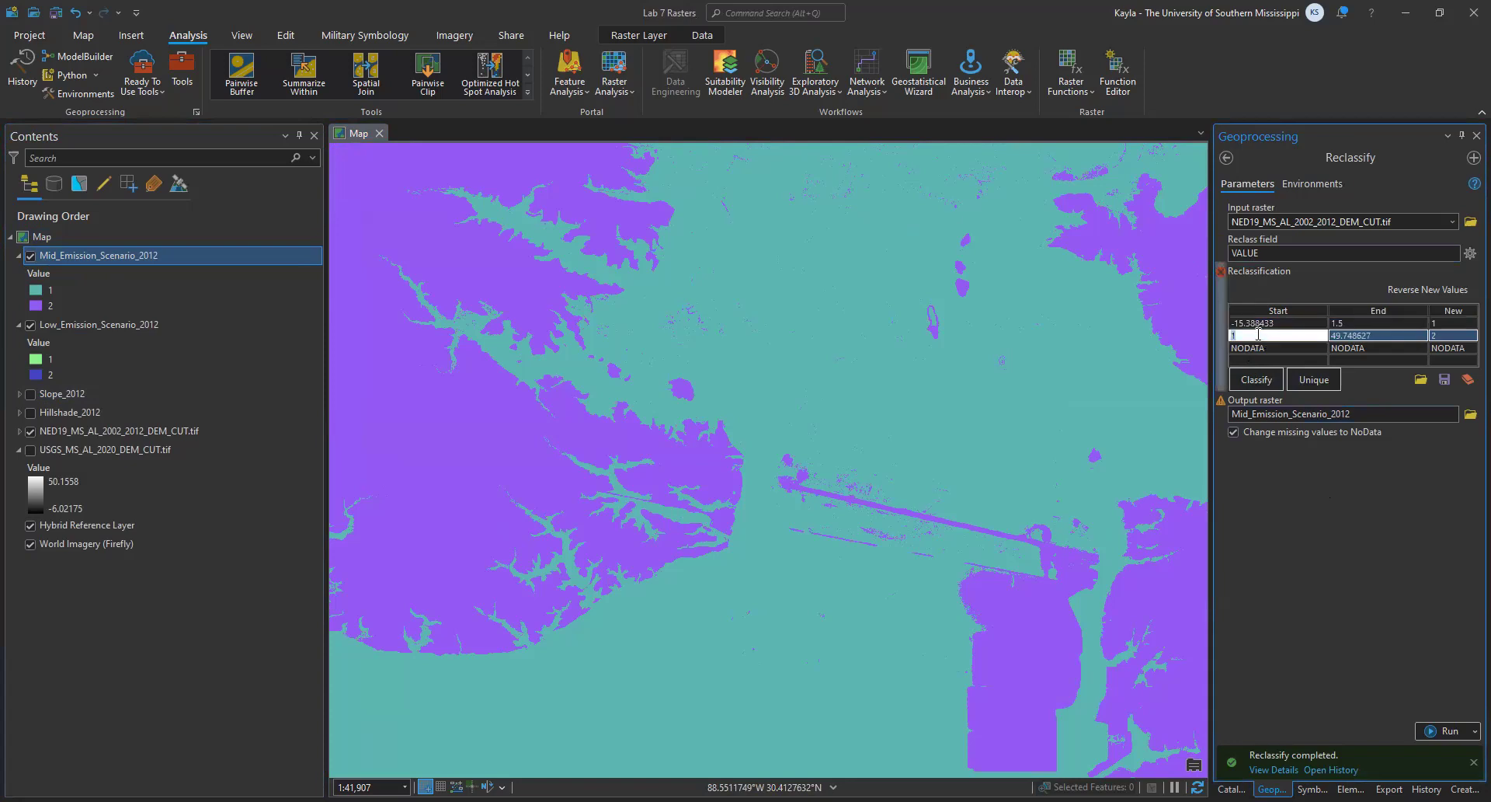
type(".5")
key("Tab")
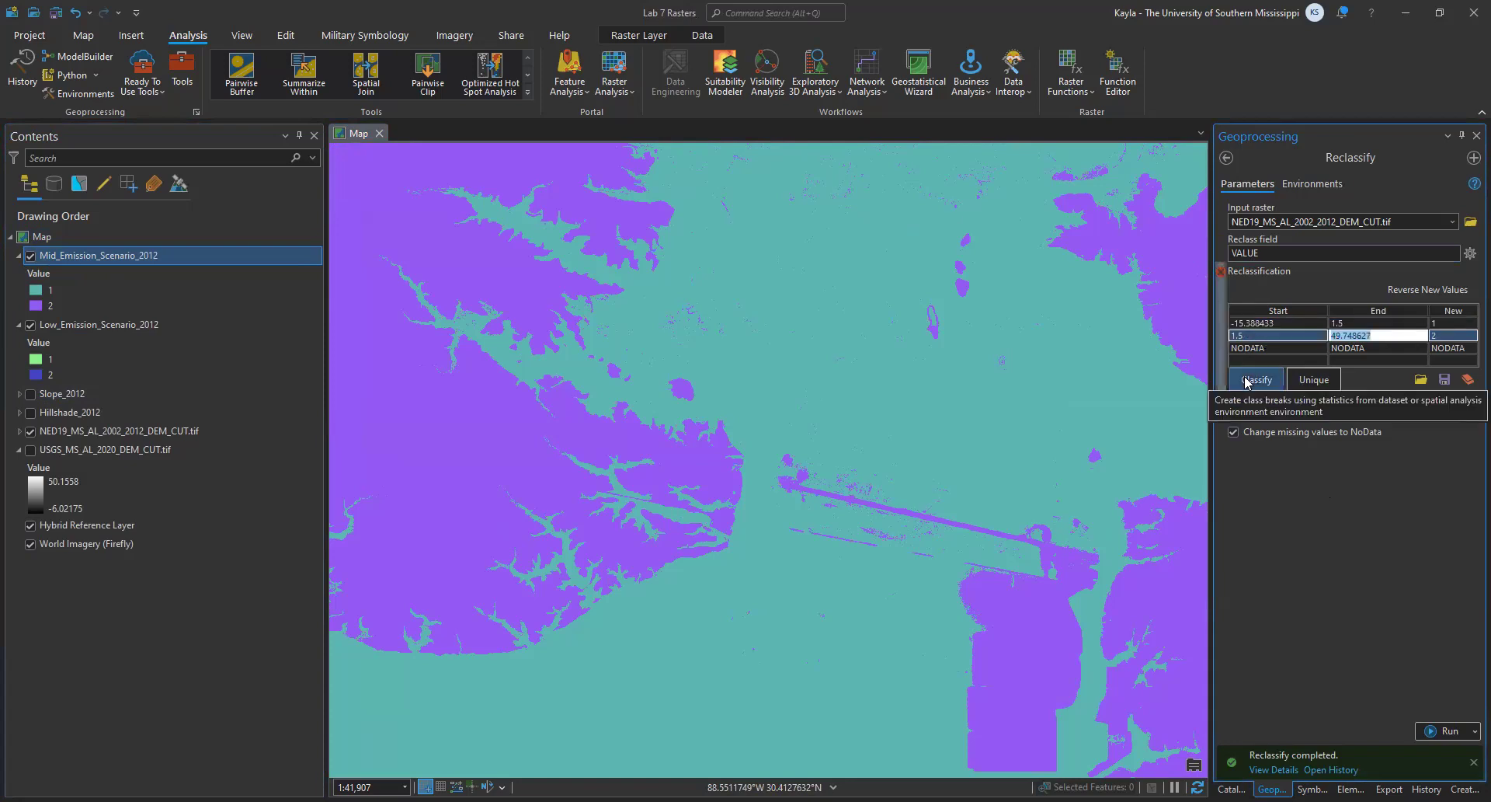
left_click(1265, 323)
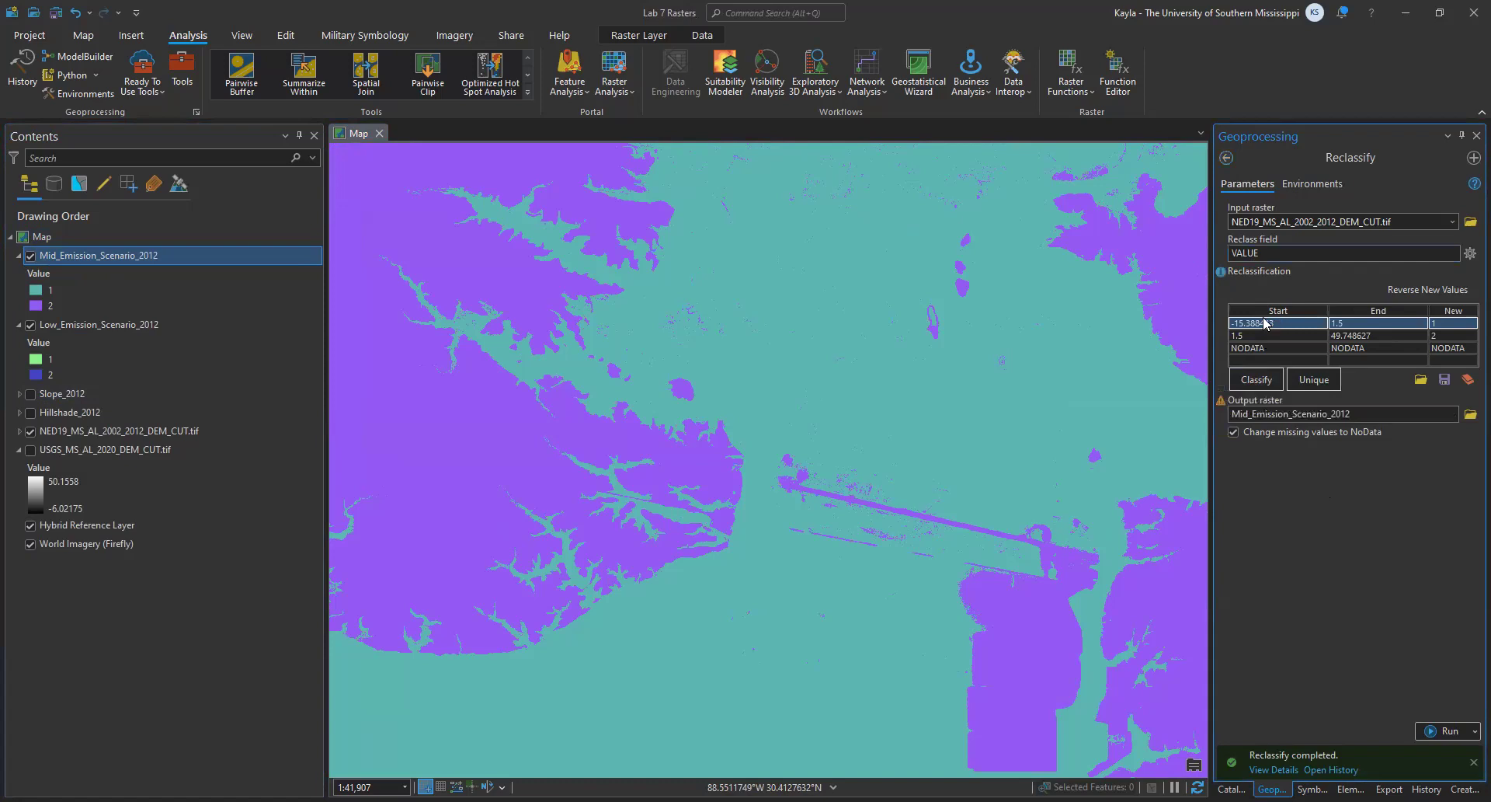
- Rename the output raster as High_Emission_Scenario_2012 and run Reclassify
left_click(1280, 414)
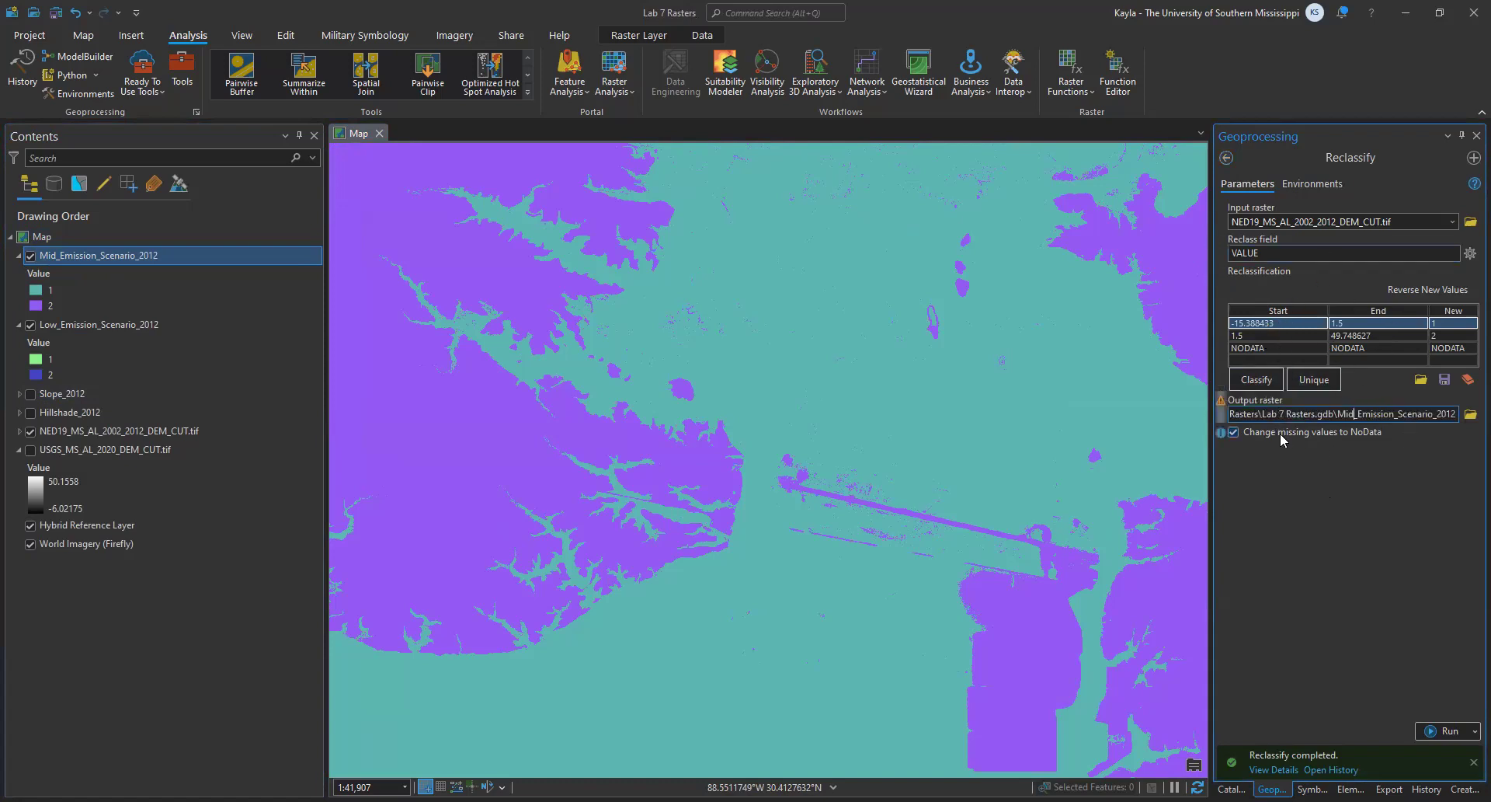
type("High")
key("Tab")
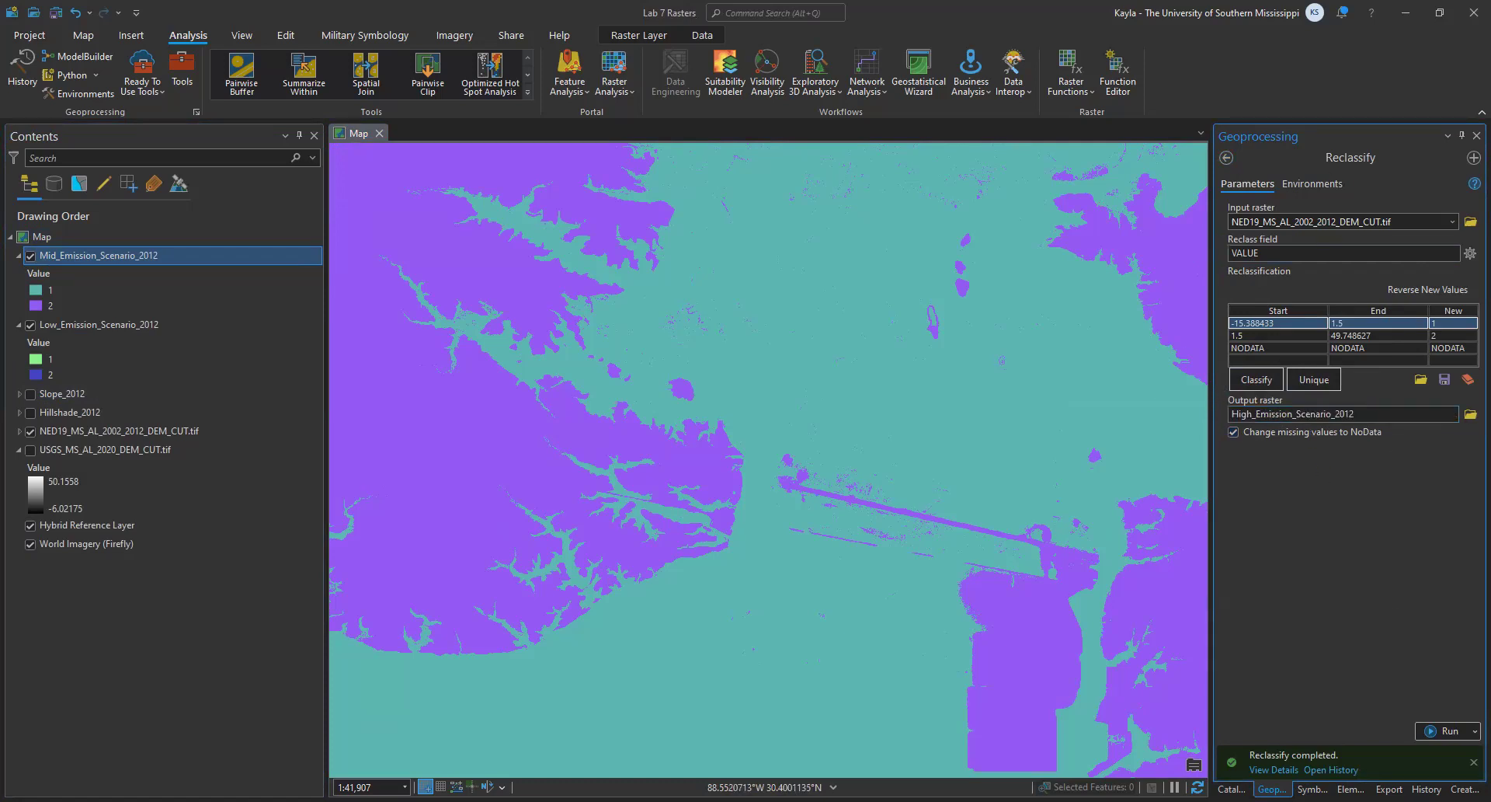
left_click(1436, 733)
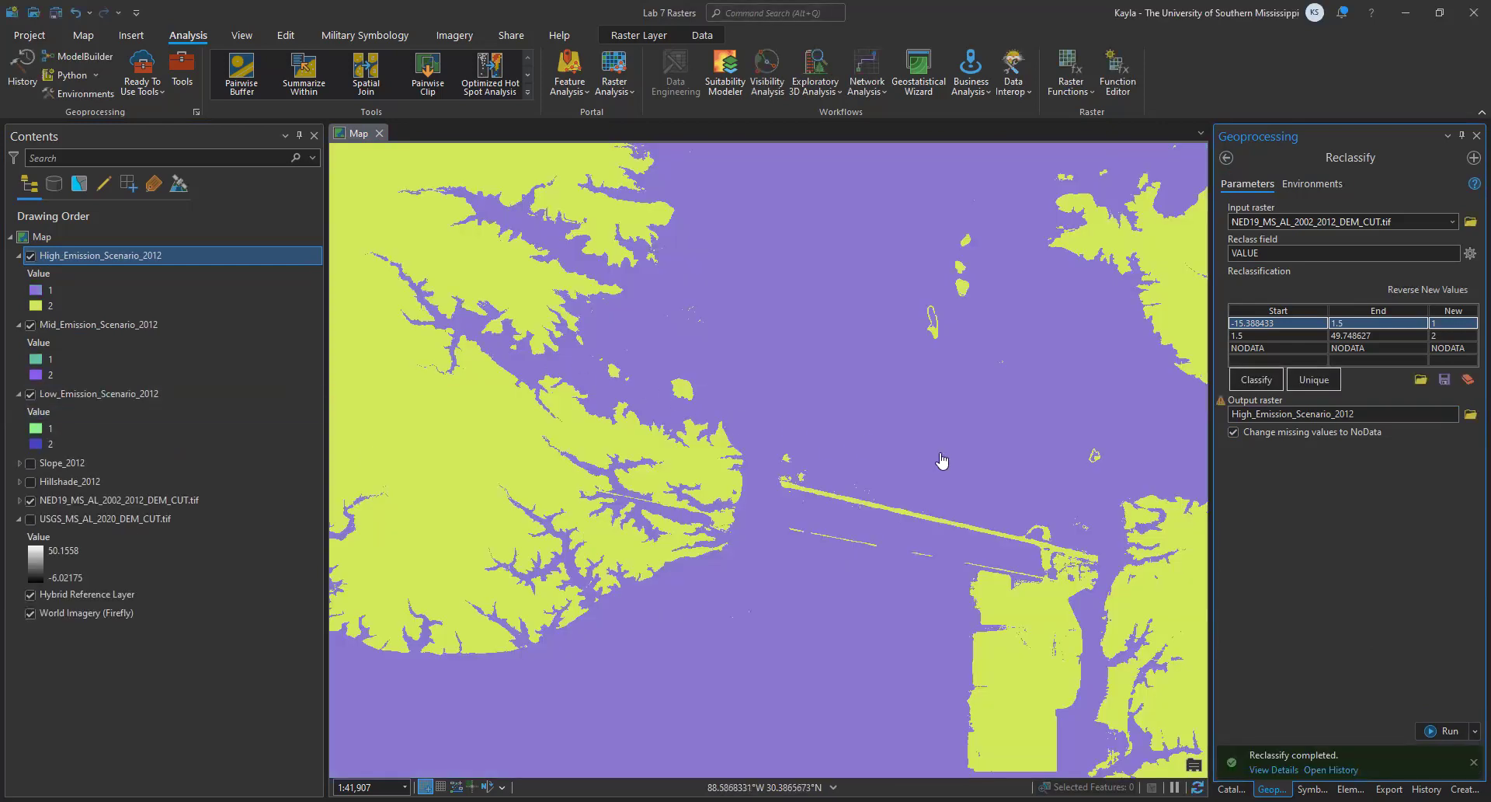
- Compare the high-emission raster with the mid-emission raster by toggling the High_Emission_Scenario_2012 layer's visibility
left_click(31, 257)
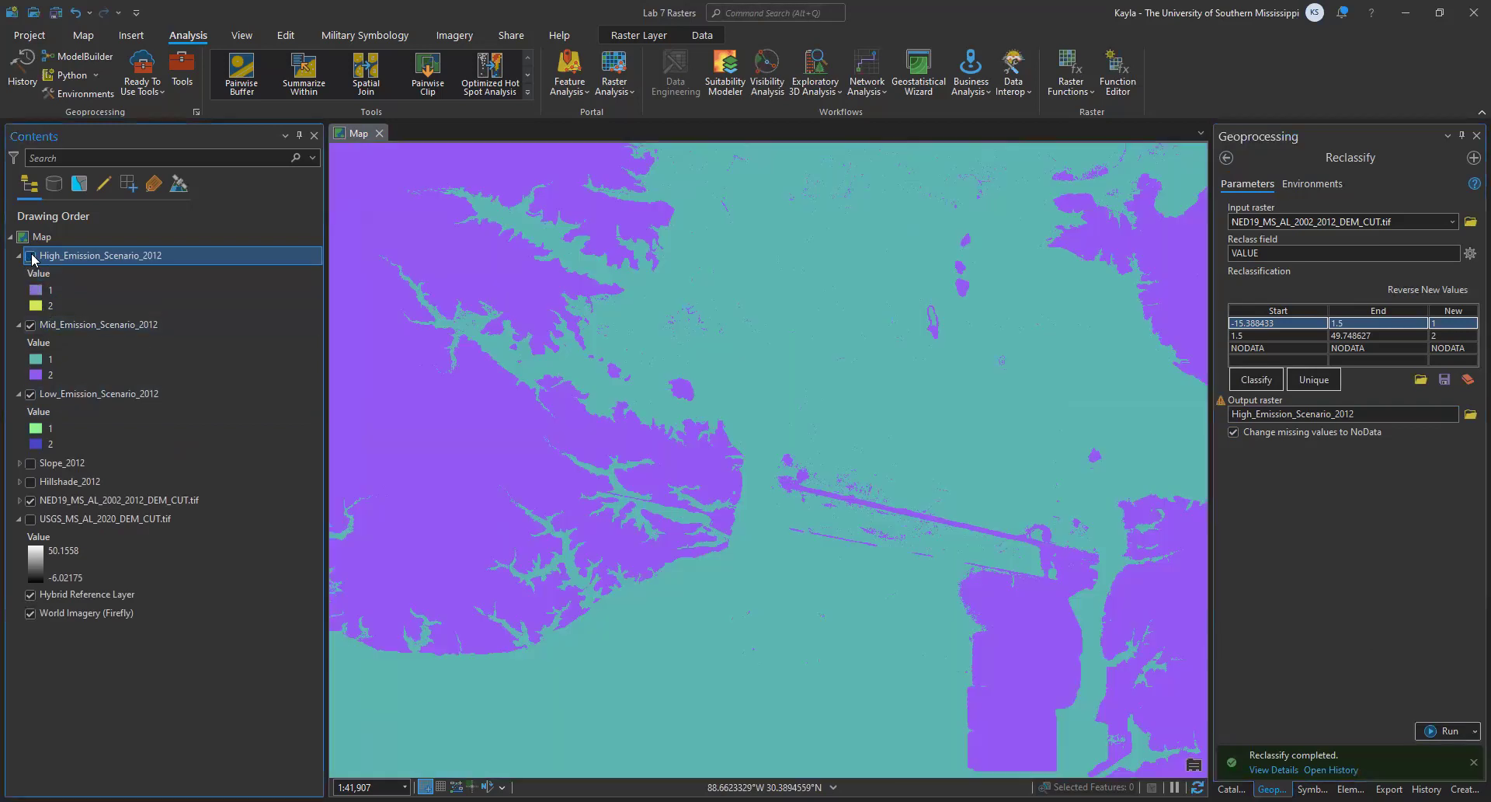
left_click(31, 256)
left_click(31, 256)
left_click(31, 256)
left_click(31, 256)
left_click(31, 256)
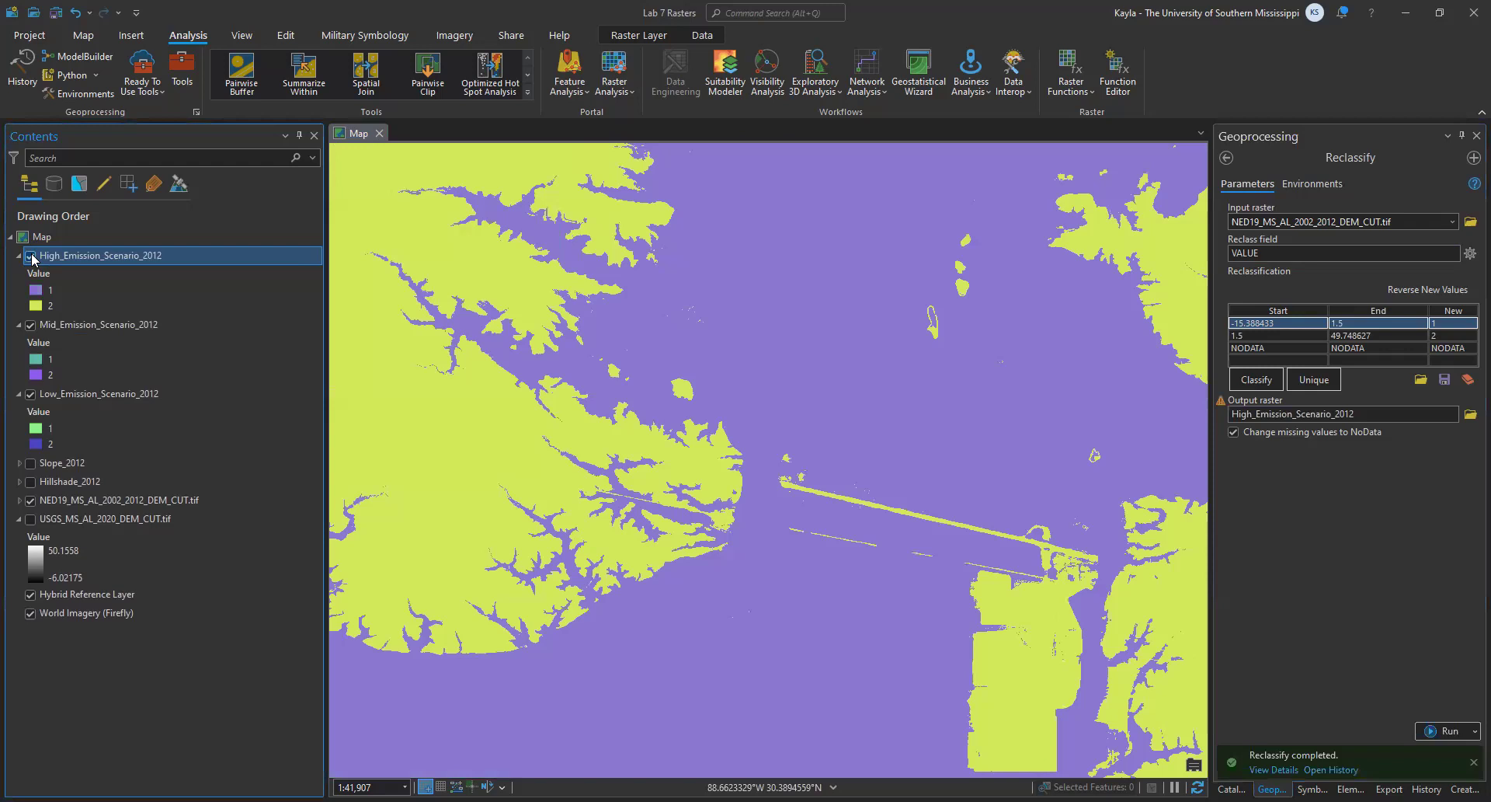
- Switch High_Emission_Scenario_2012 off and on repeatedly to examine where its class 1 area differs from Mid_Emission_Scenario_2012
left_click(31, 257)
left_click(31, 256)
left_click(31, 256)
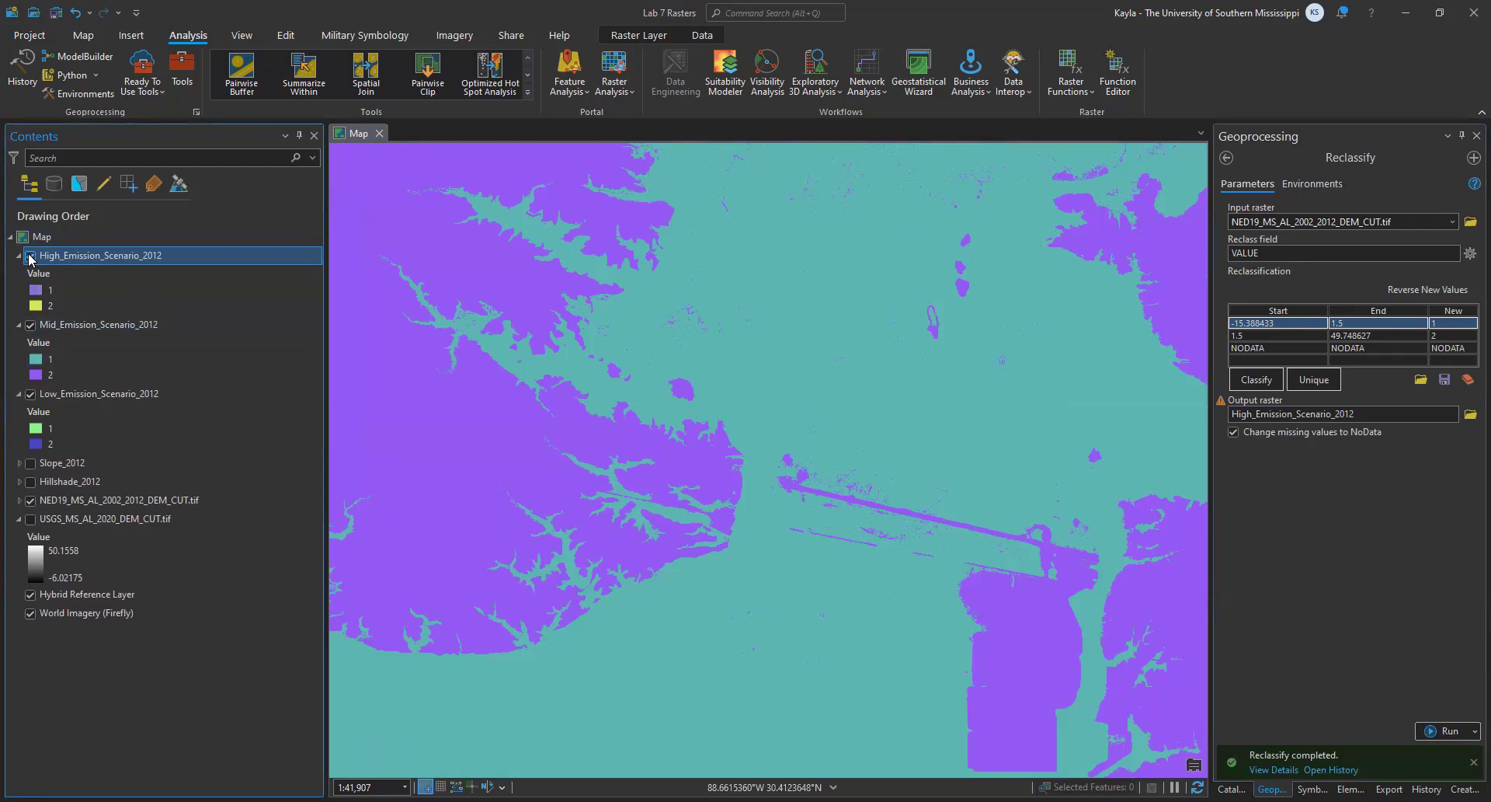
left_click(31, 256)
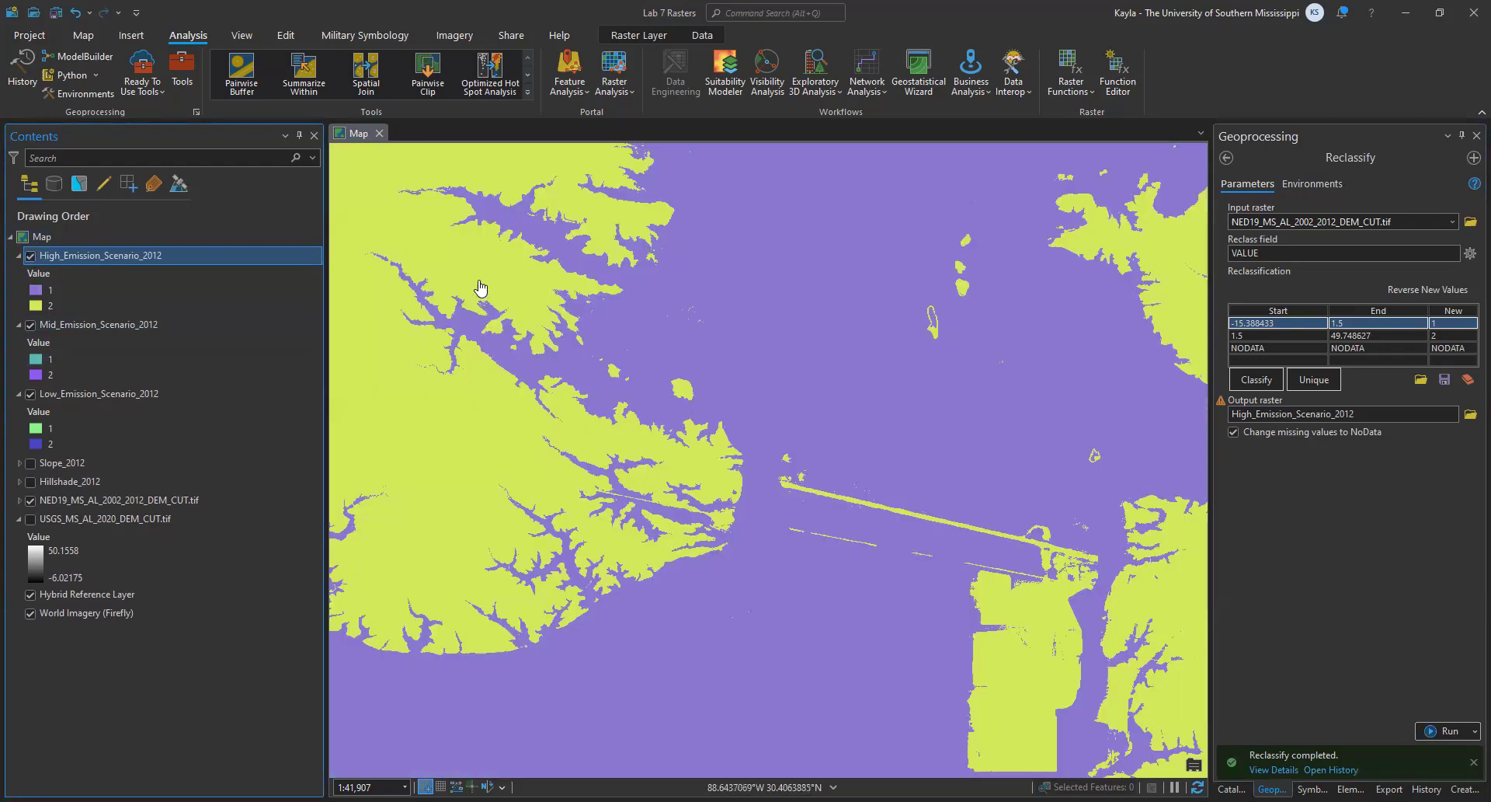
left_click(31, 256)
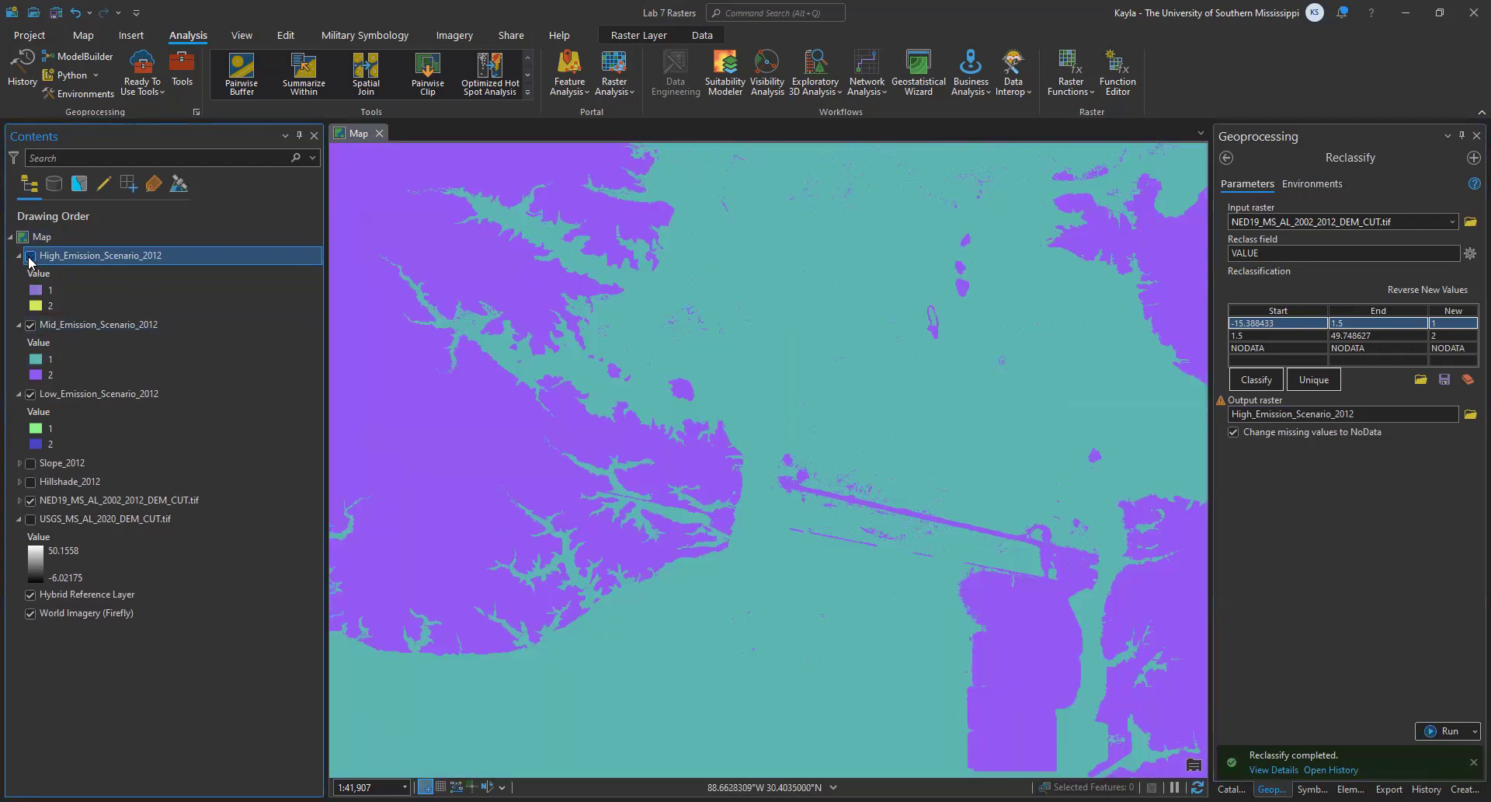
left_click(31, 258)
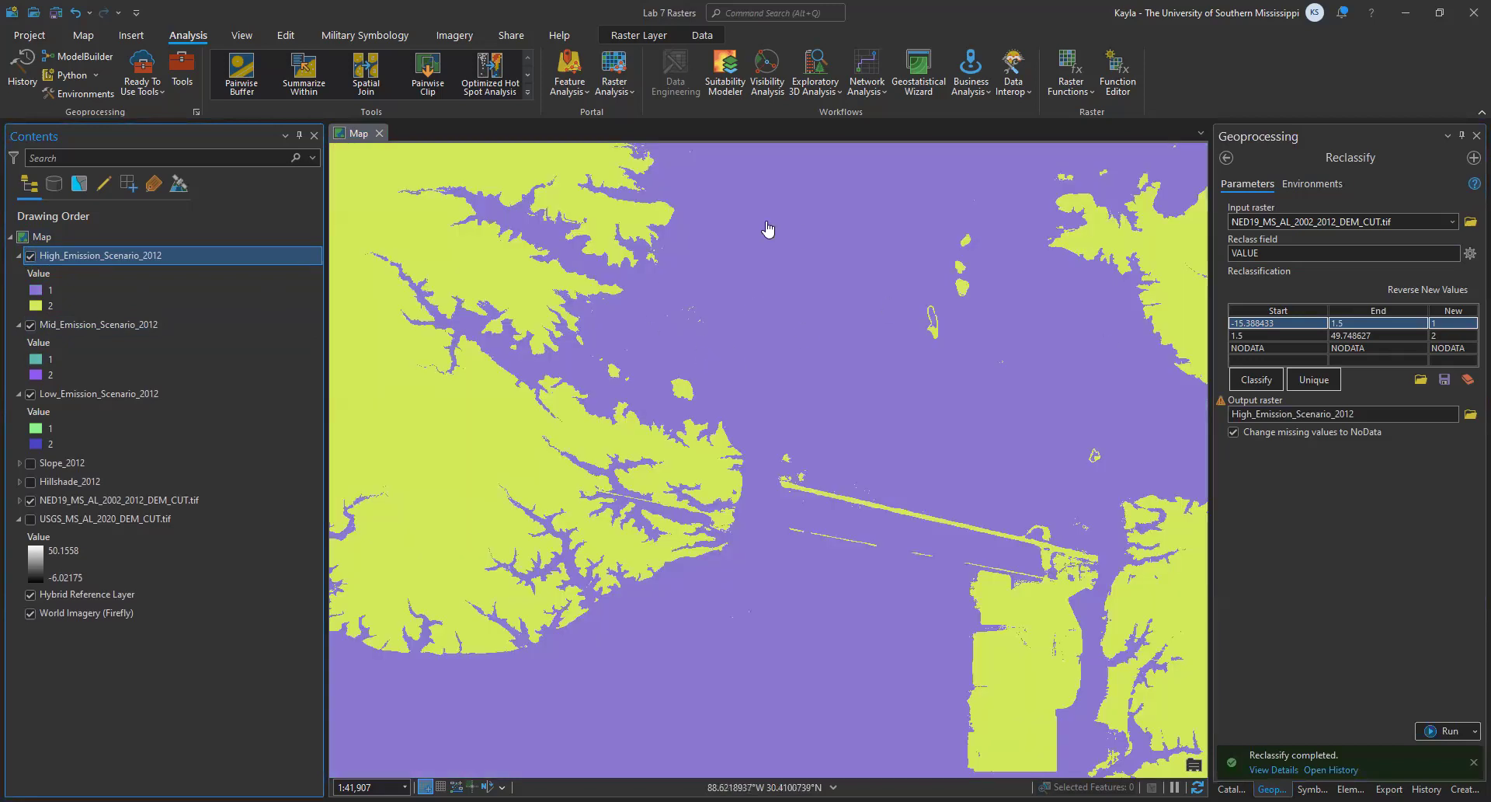
left_click(31, 258)
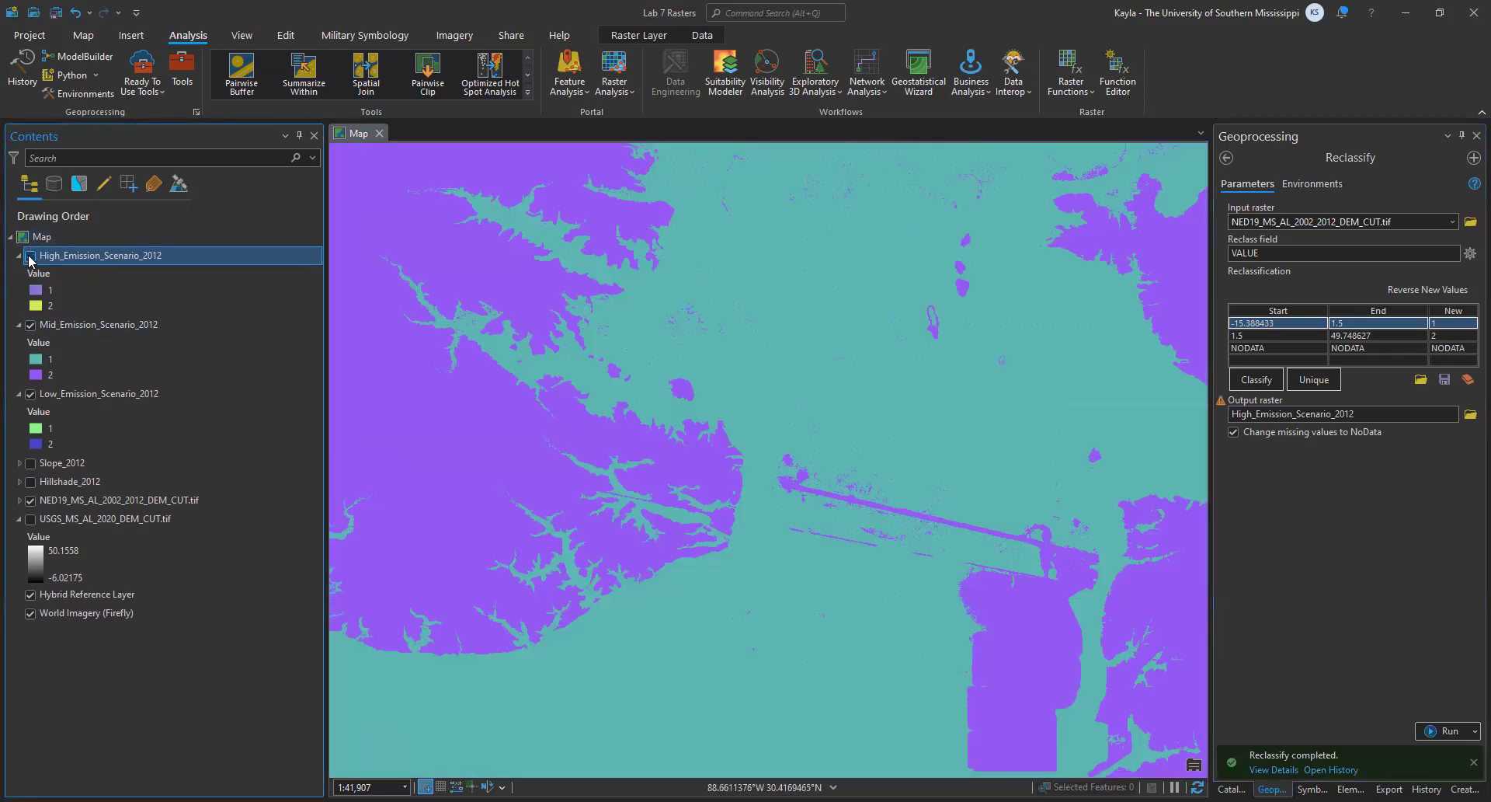
left_click(31, 257)
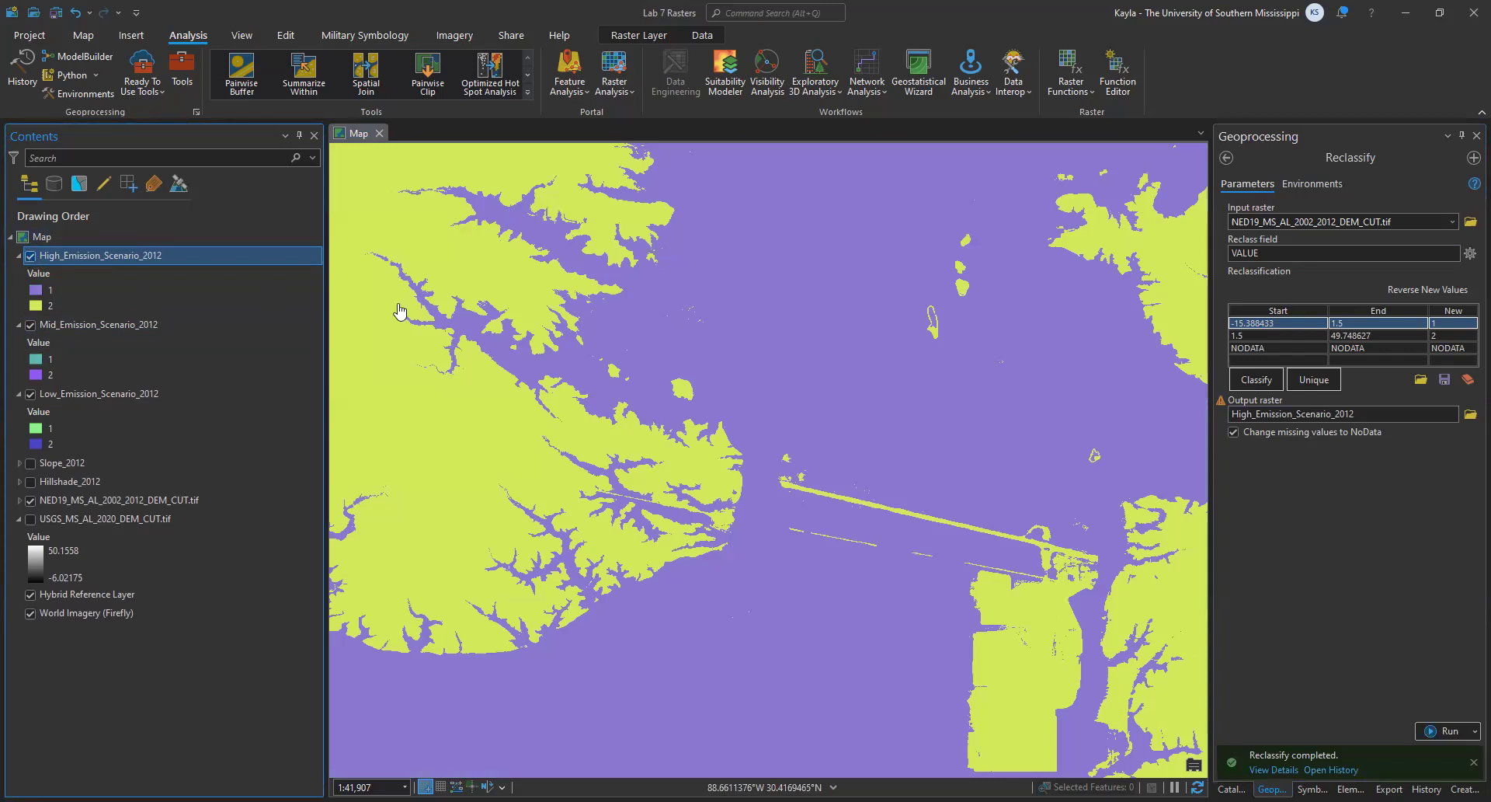
- Hide the high- and mid-emission layers and reorder the scenario layers with Low uppermost, followed by Mid and High
scroll(791, 315, "down", 3)
scroll(790, 371, "up", 1)
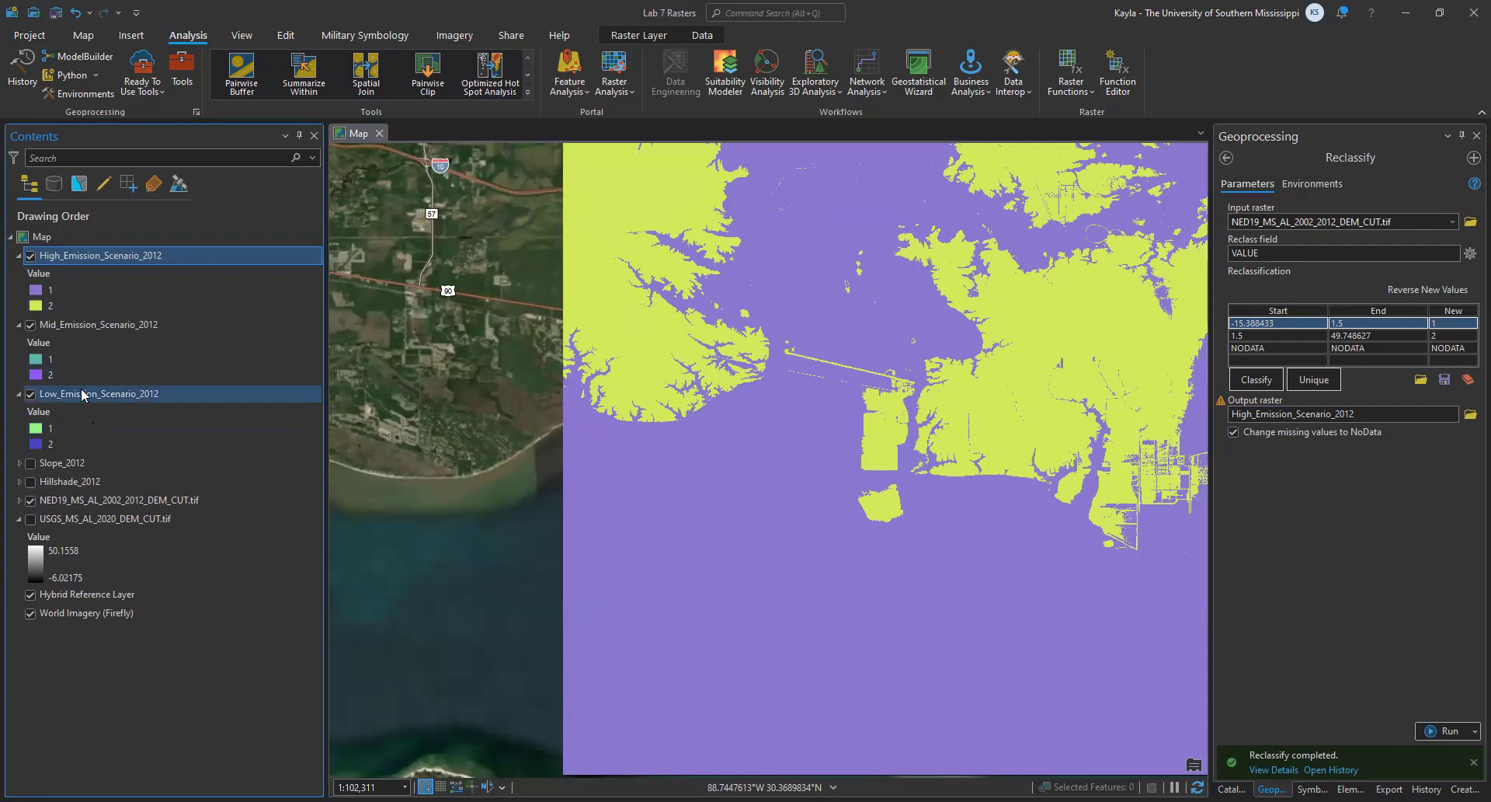
left_click(30, 256)
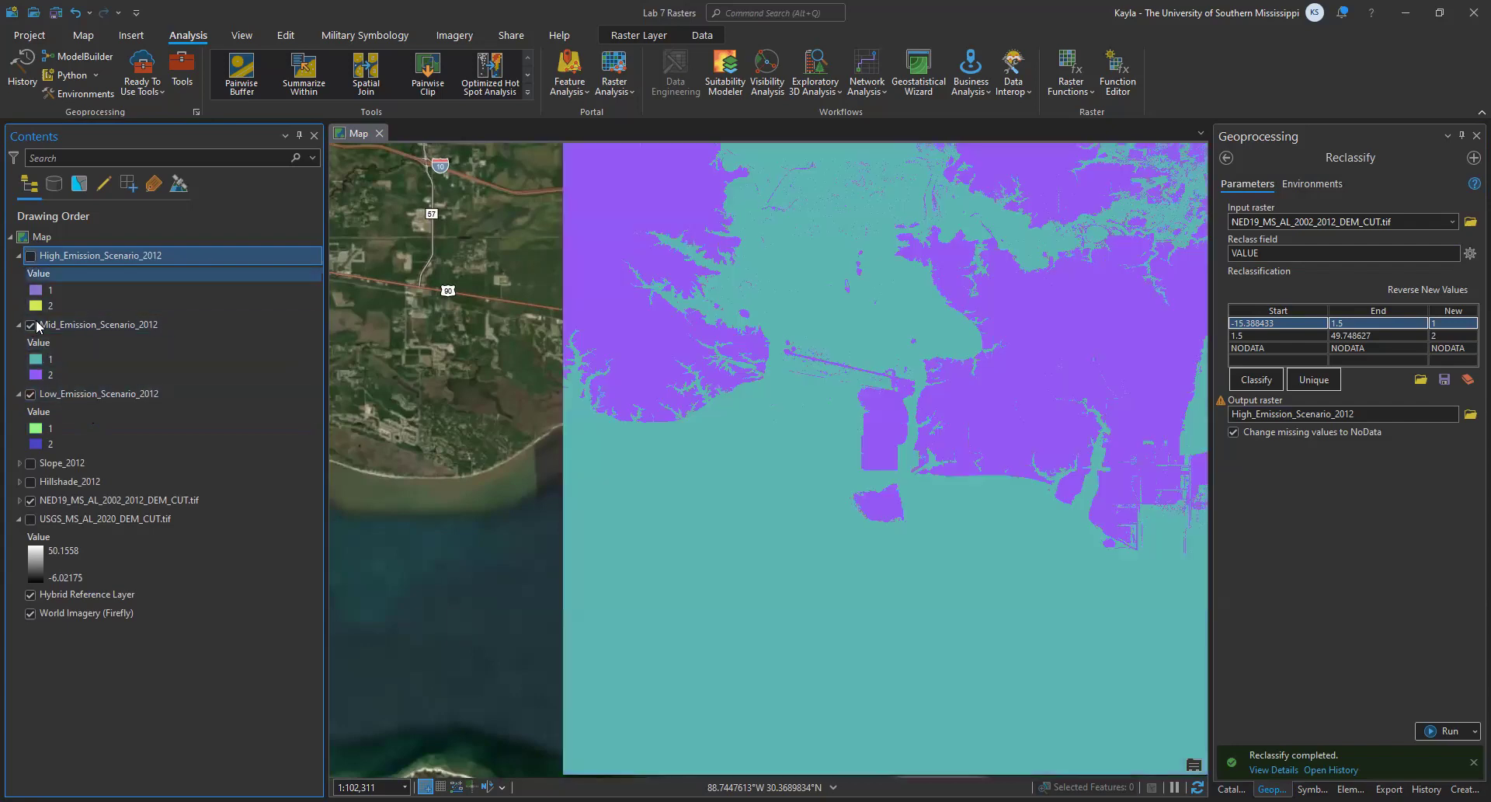
left_click(32, 326)
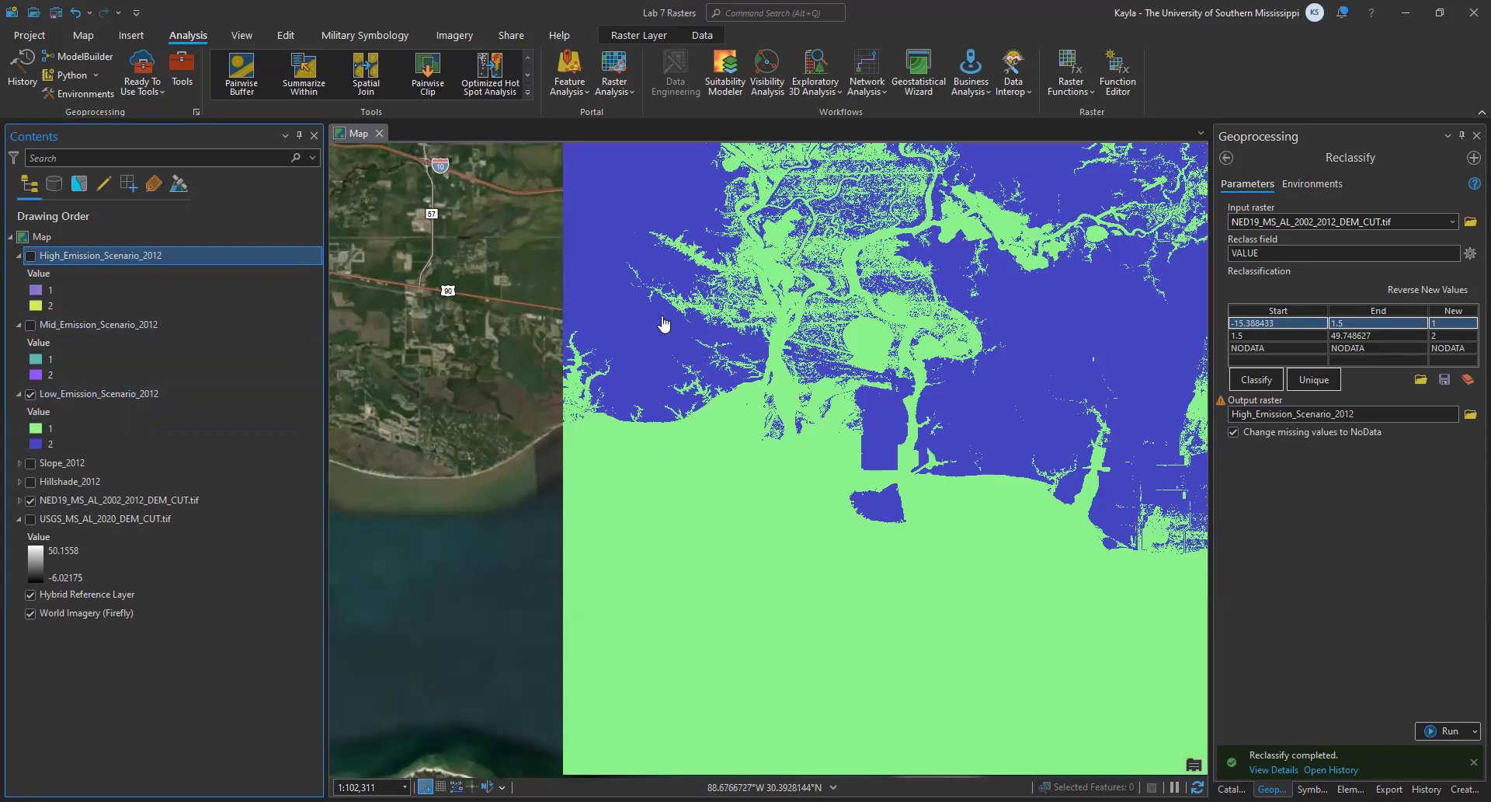
left_click_drag(61, 394, 53, 256)
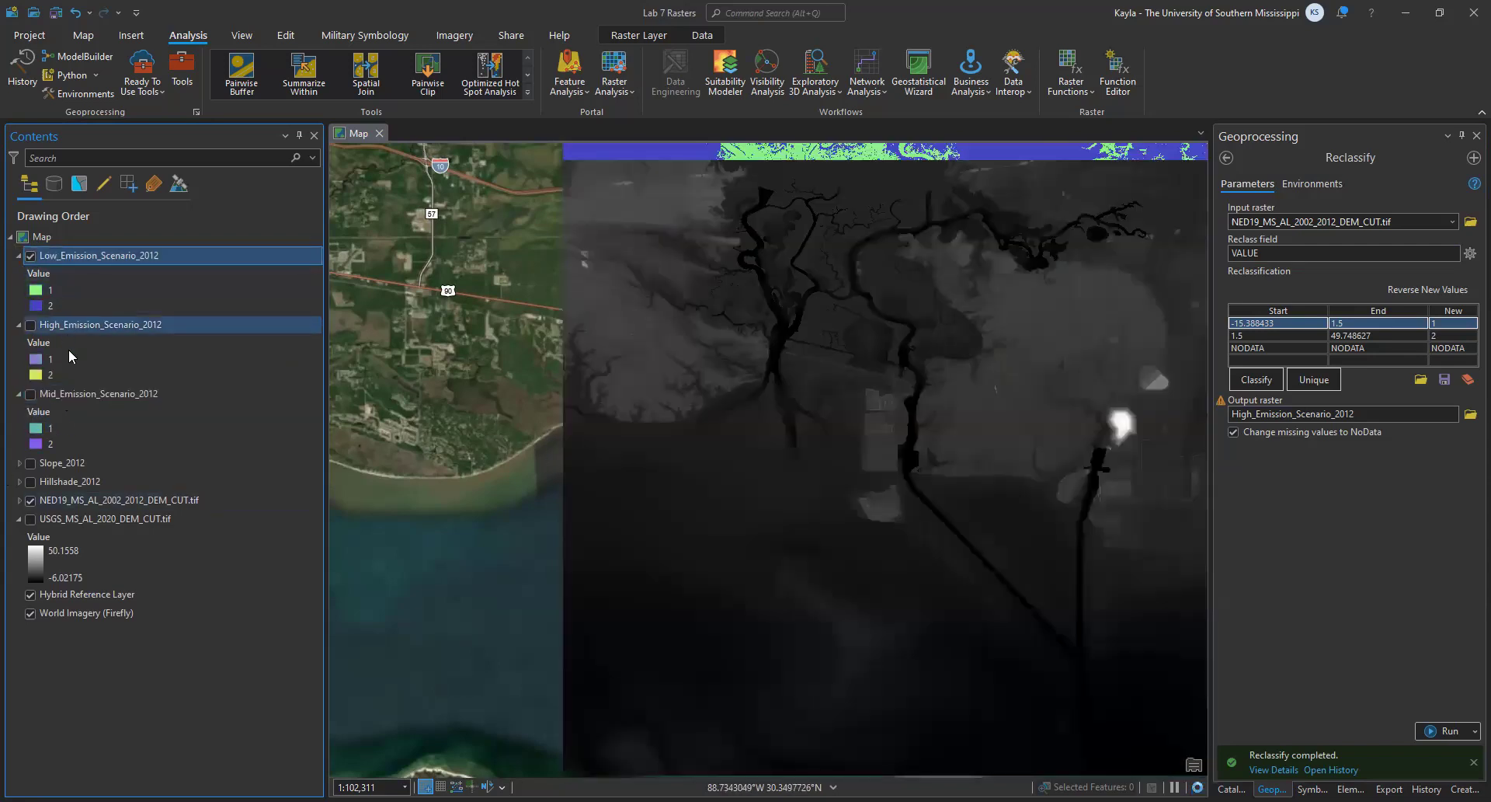
left_click_drag(76, 401, 62, 318)
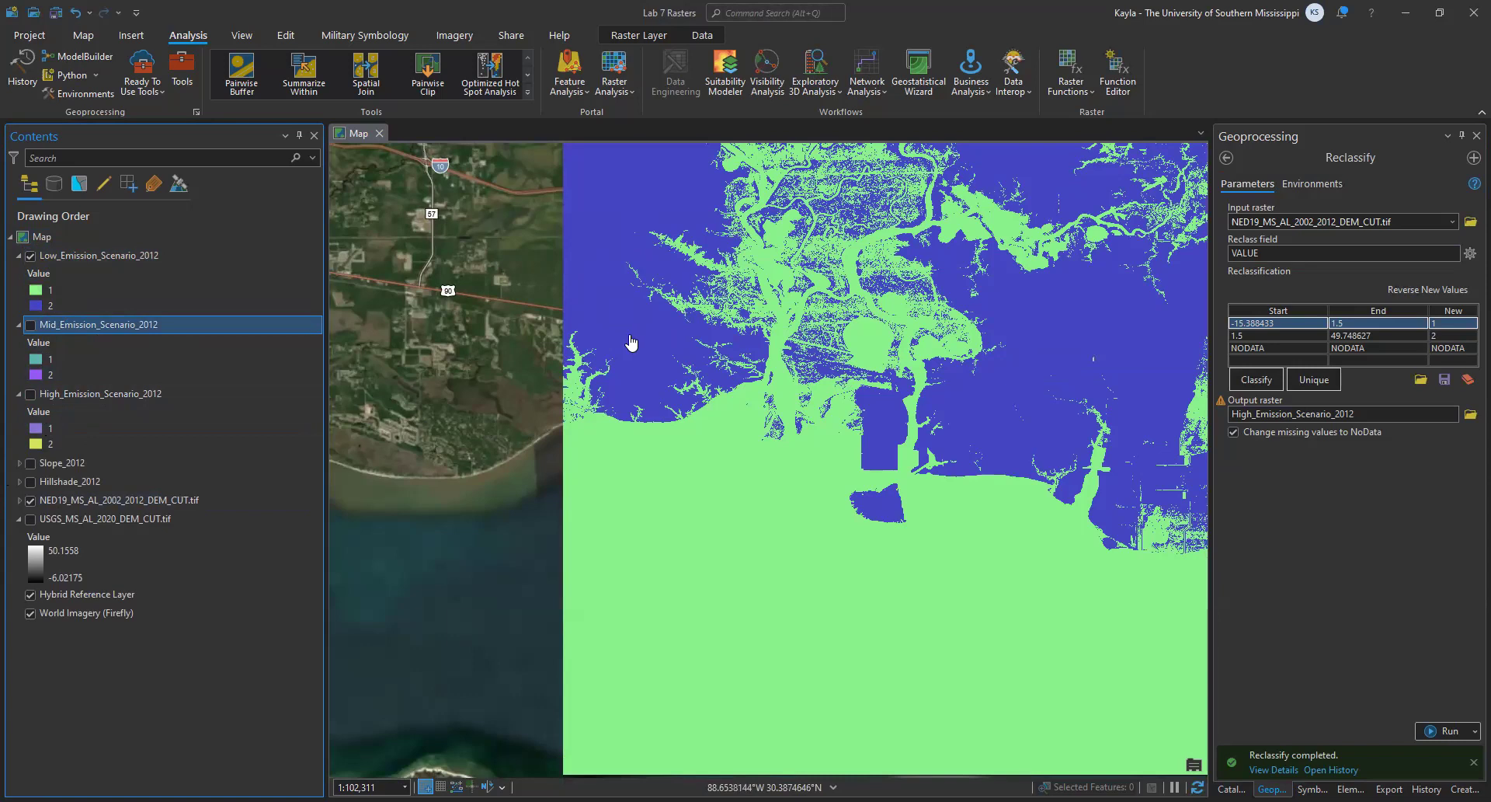
- Set value 2 of Low_Emission_Scenario_2012 to No color
left_click(35, 307)
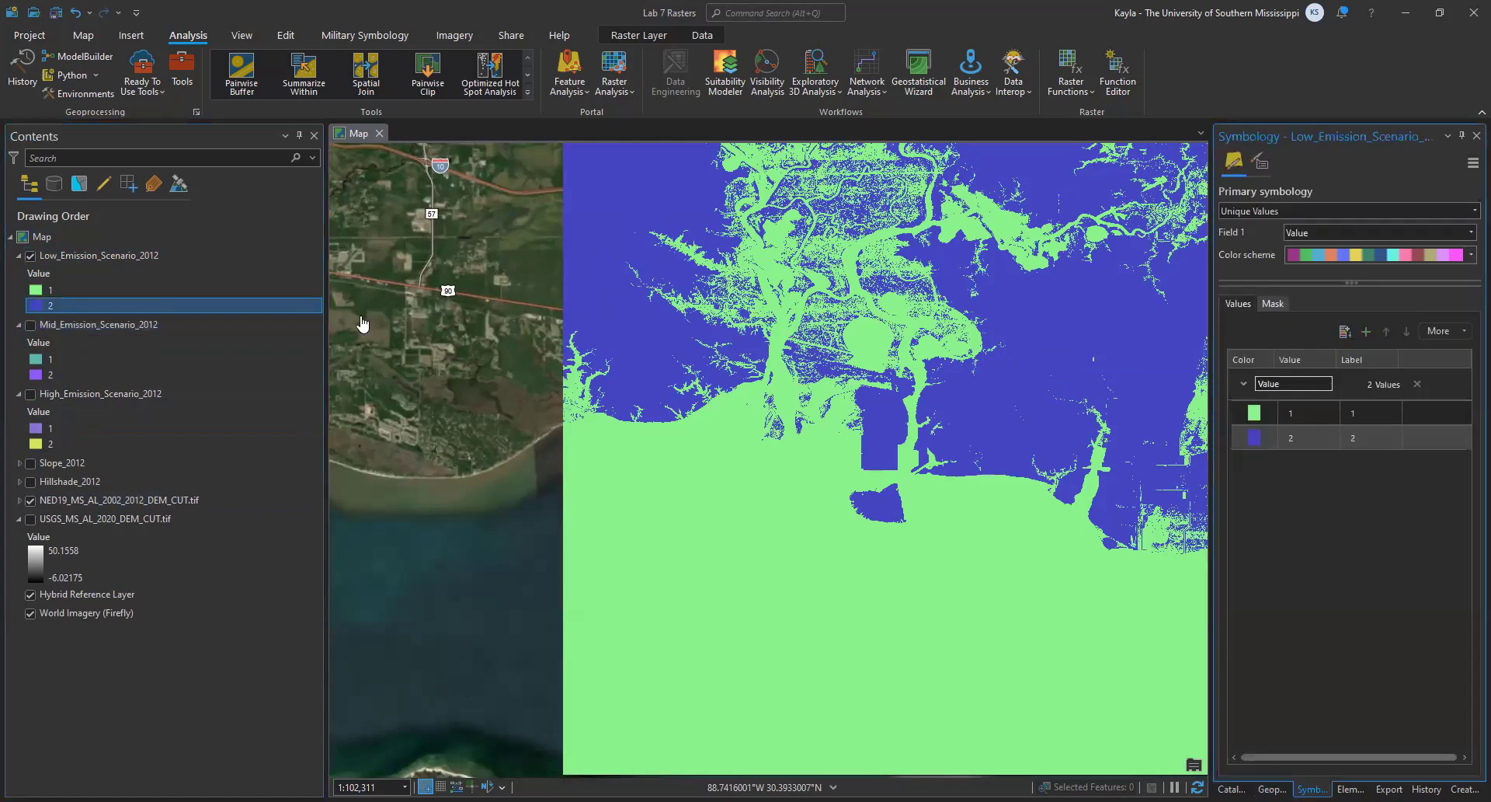
left_click(1248, 440)
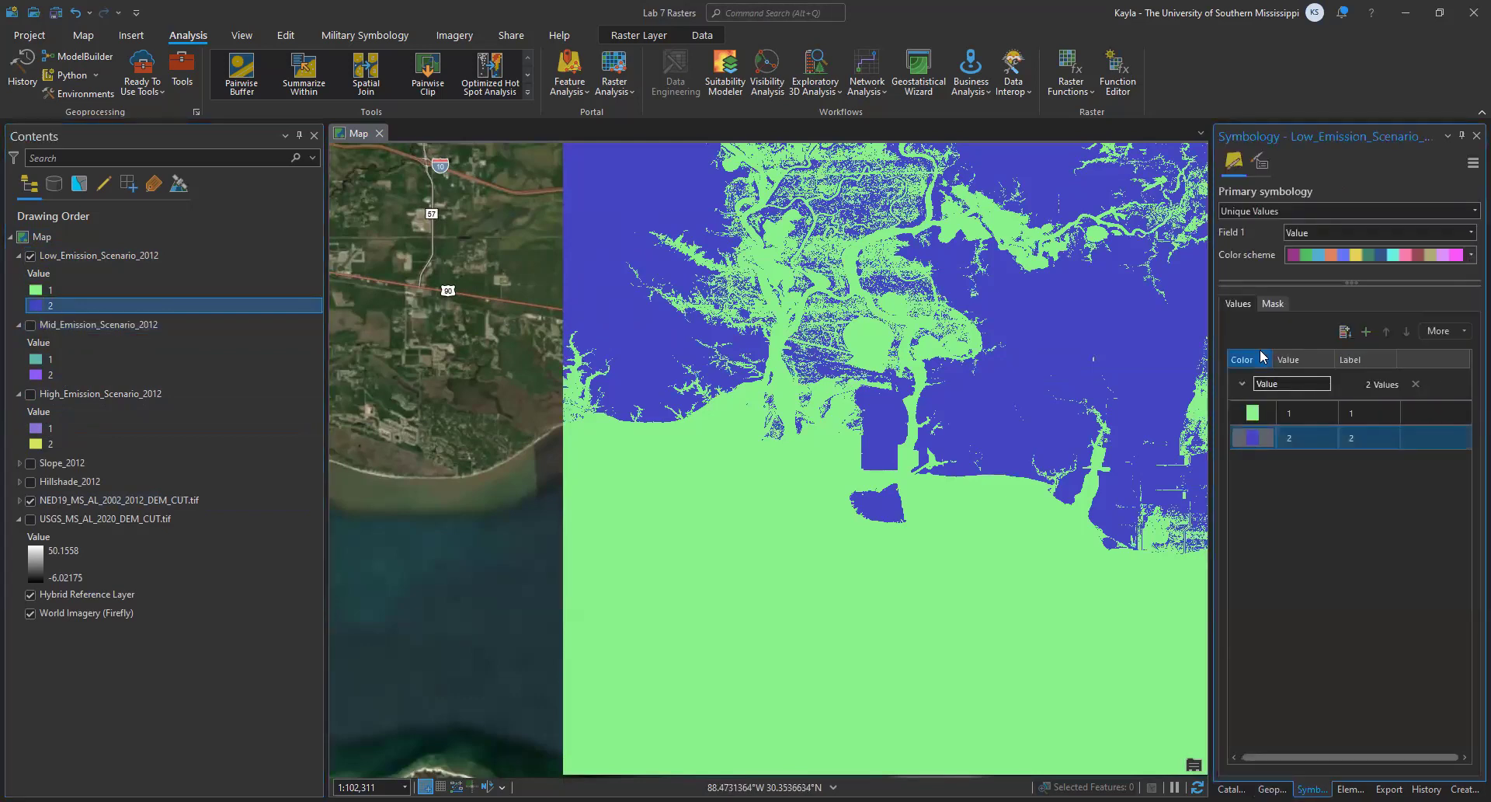
left_click(1233, 669)
left_click(1303, 491)
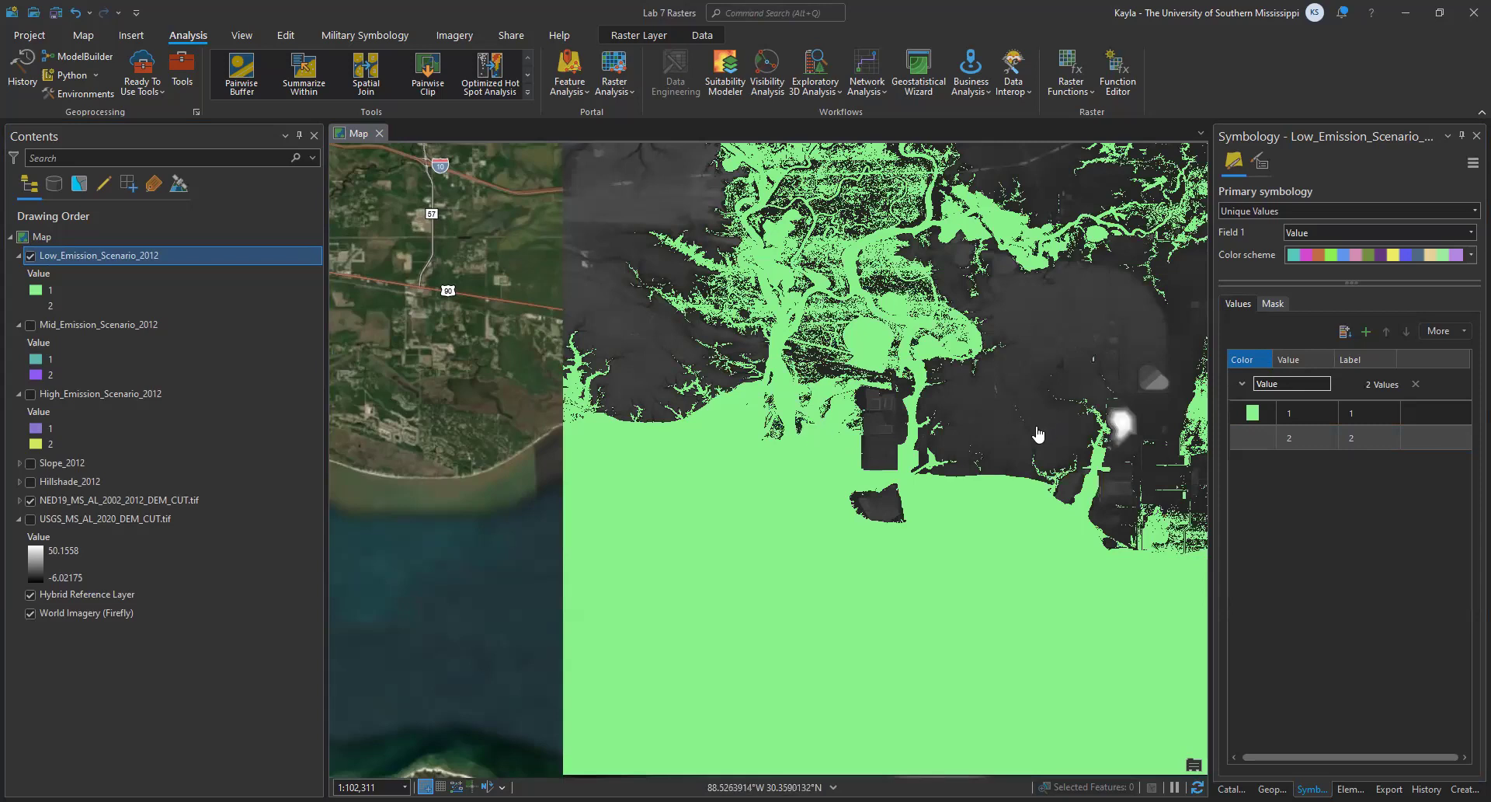
- Show Mid_Emission_Scenario_2012 and High_Emission_Scenario_2012 again and set value 2 to No color in both layers
left_click(30, 325)
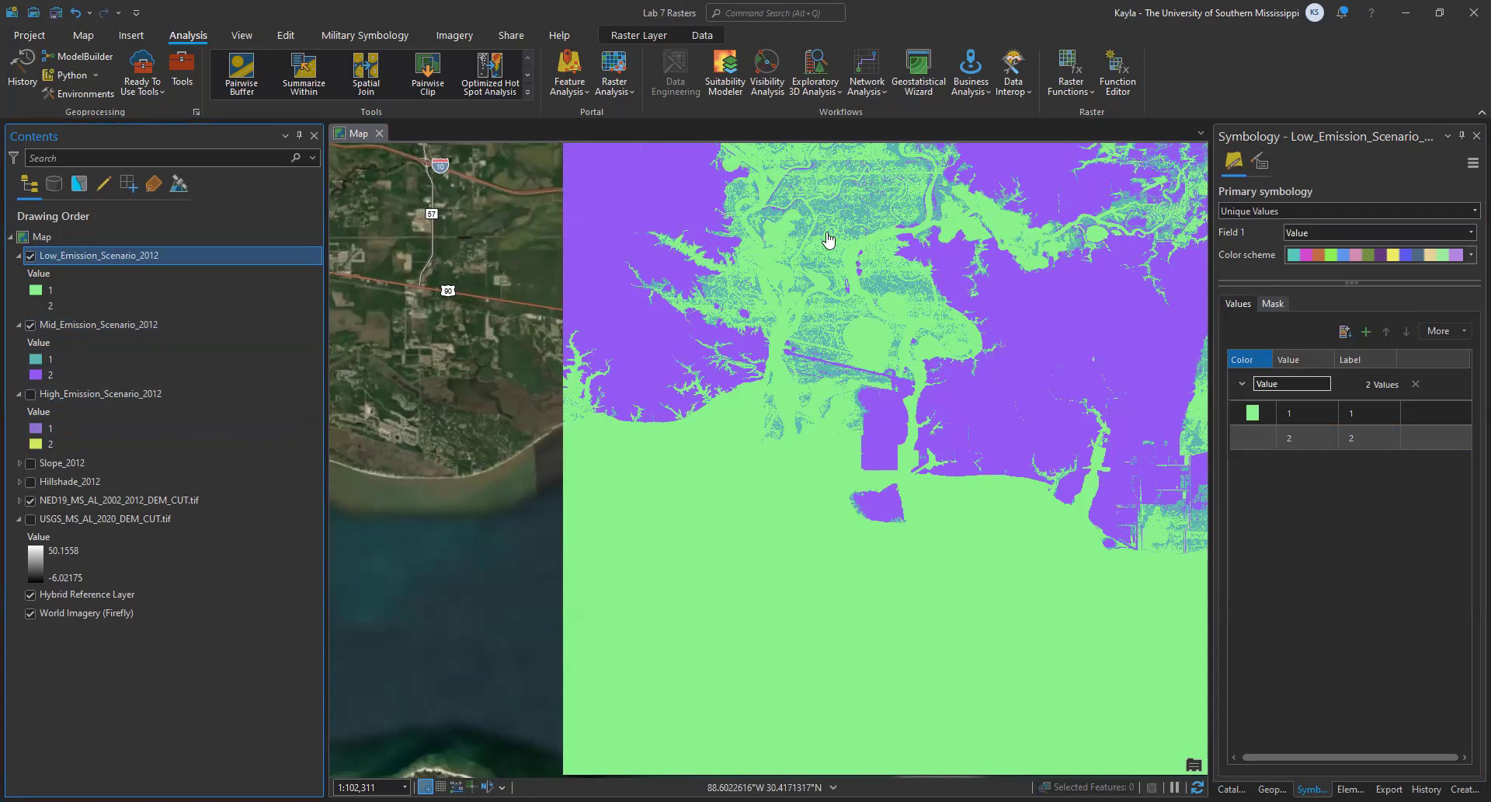
left_click(38, 377)
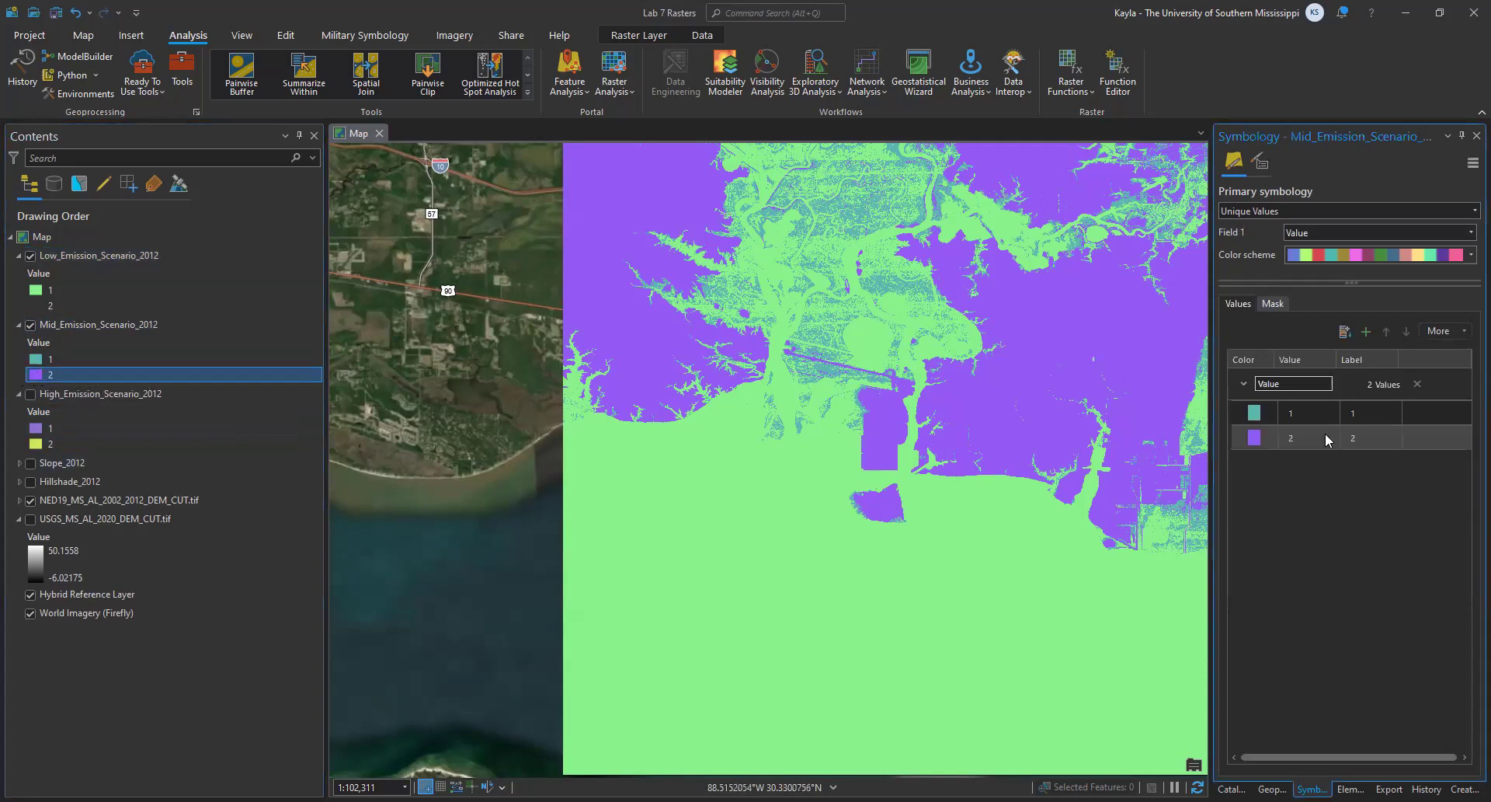
left_click(1259, 432)
left_click(1258, 423)
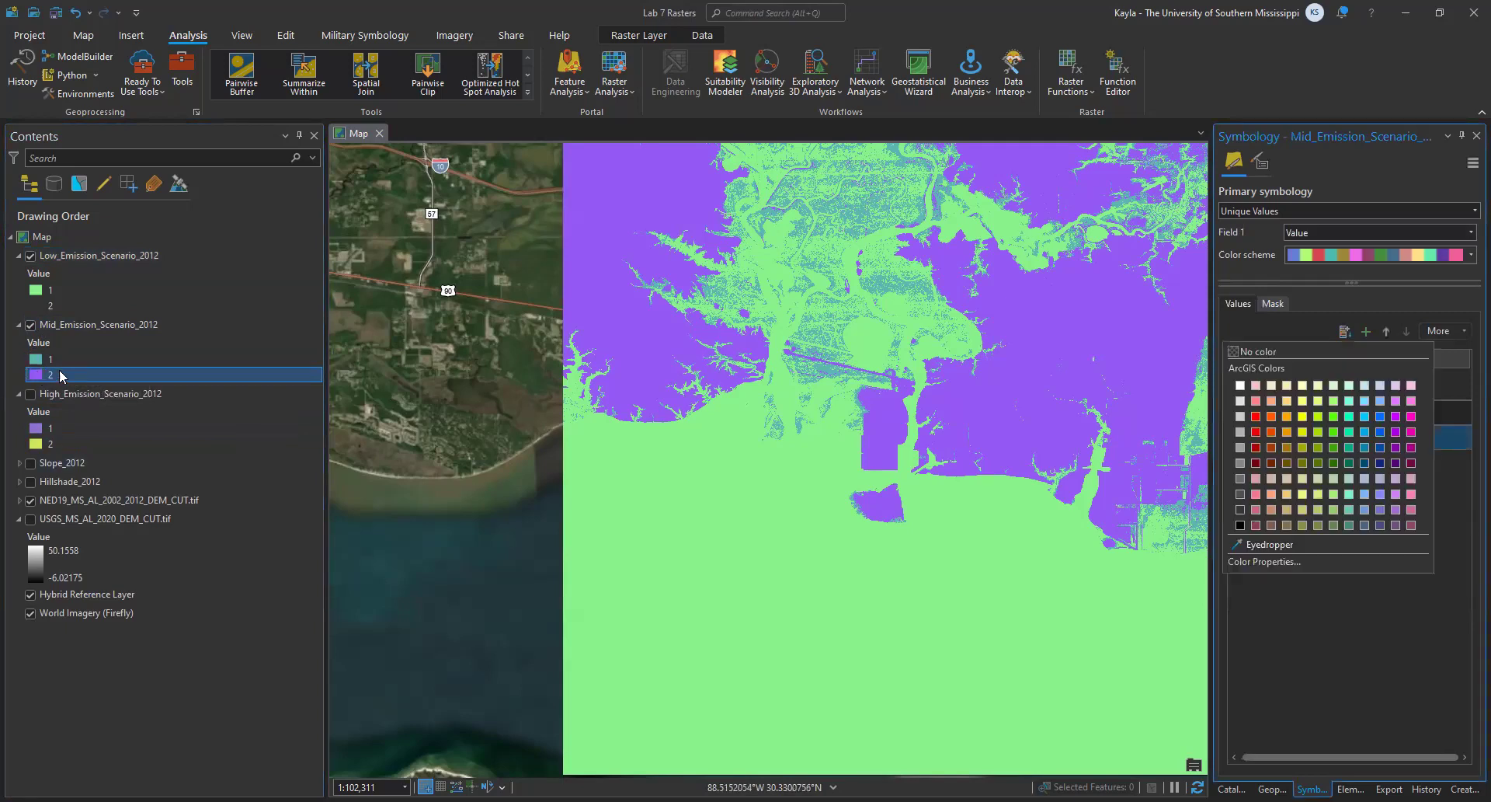
left_click(1236, 351)
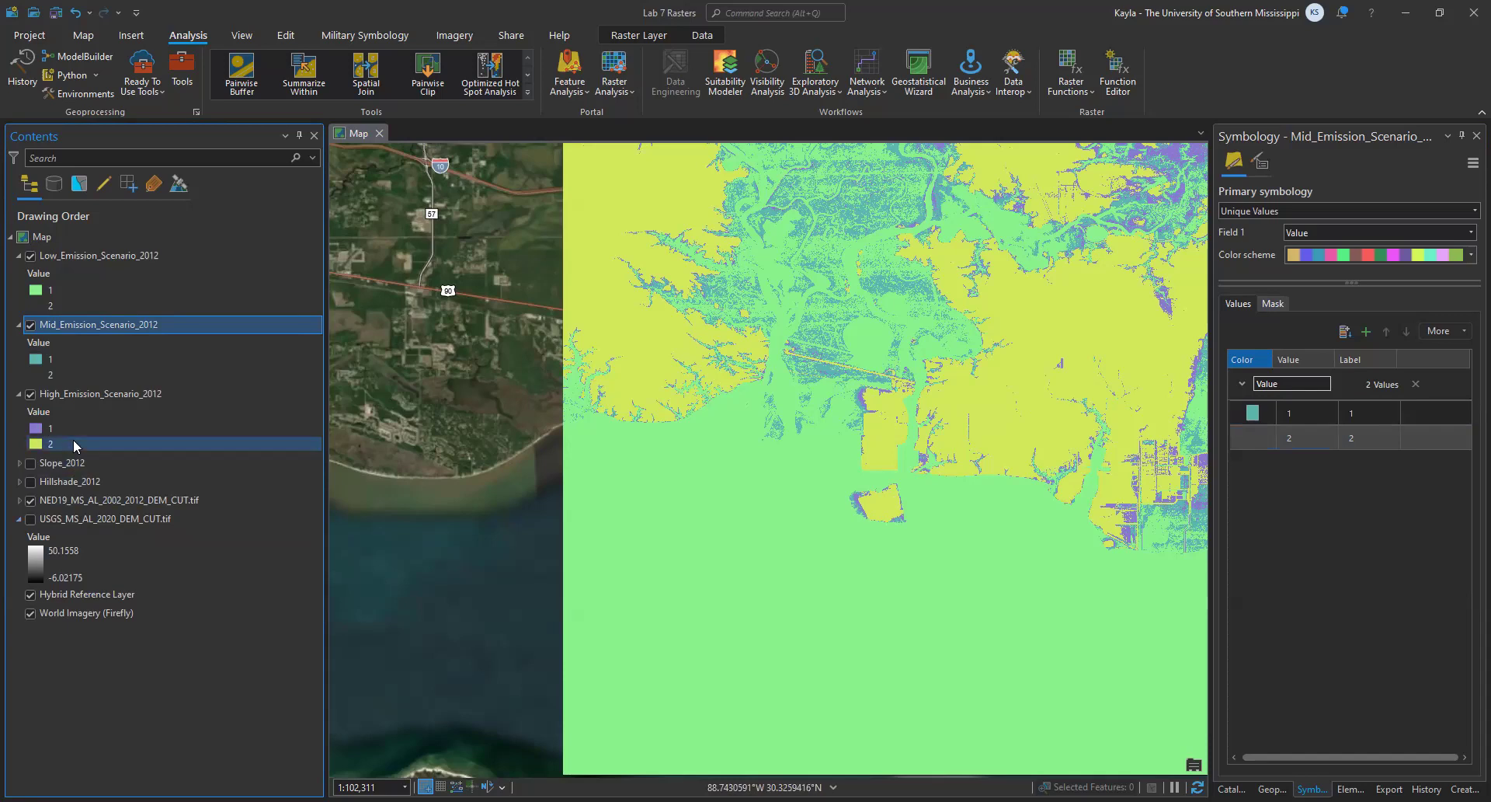
left_click(35, 449)
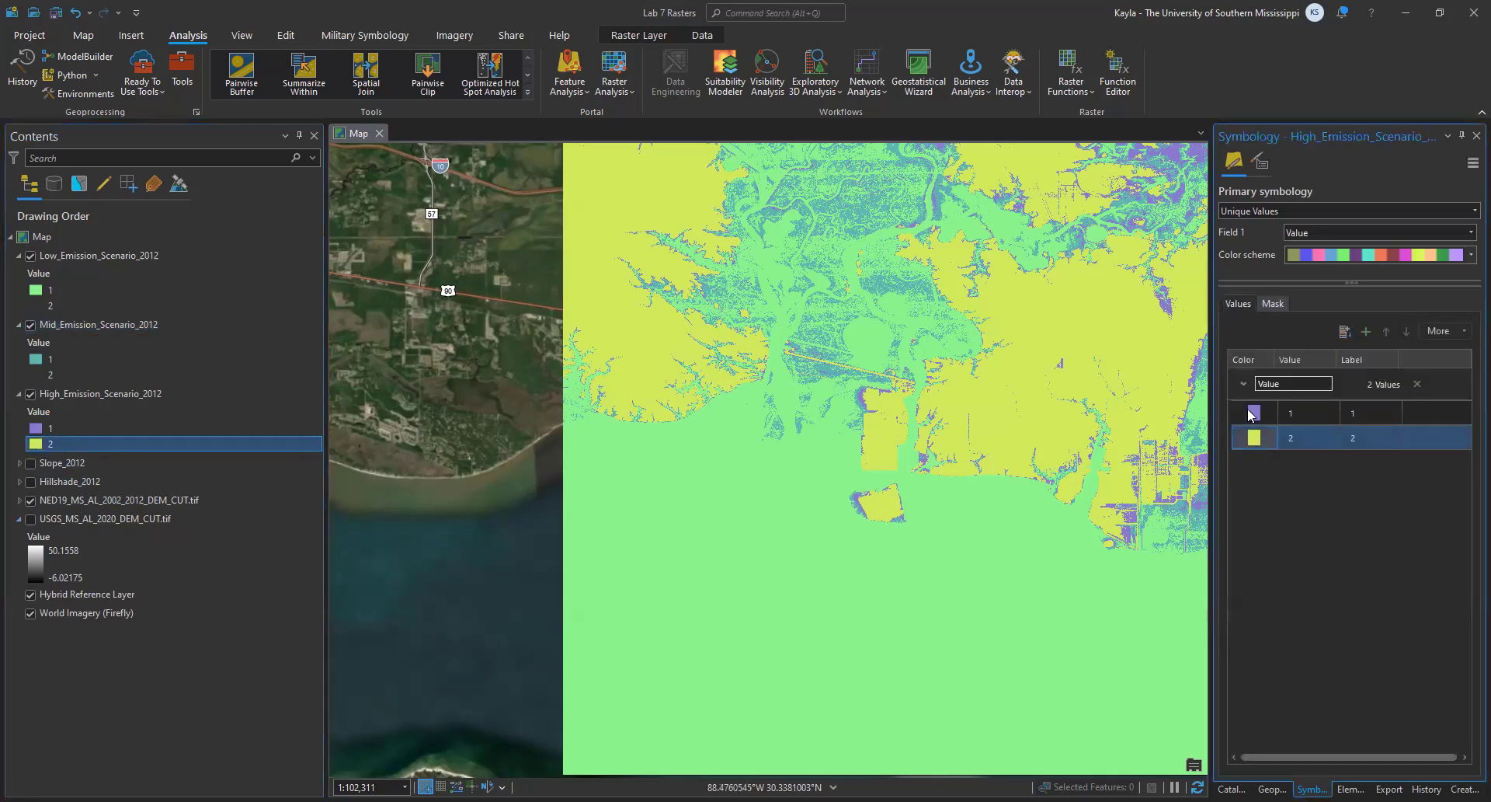
left_click(1236, 357)
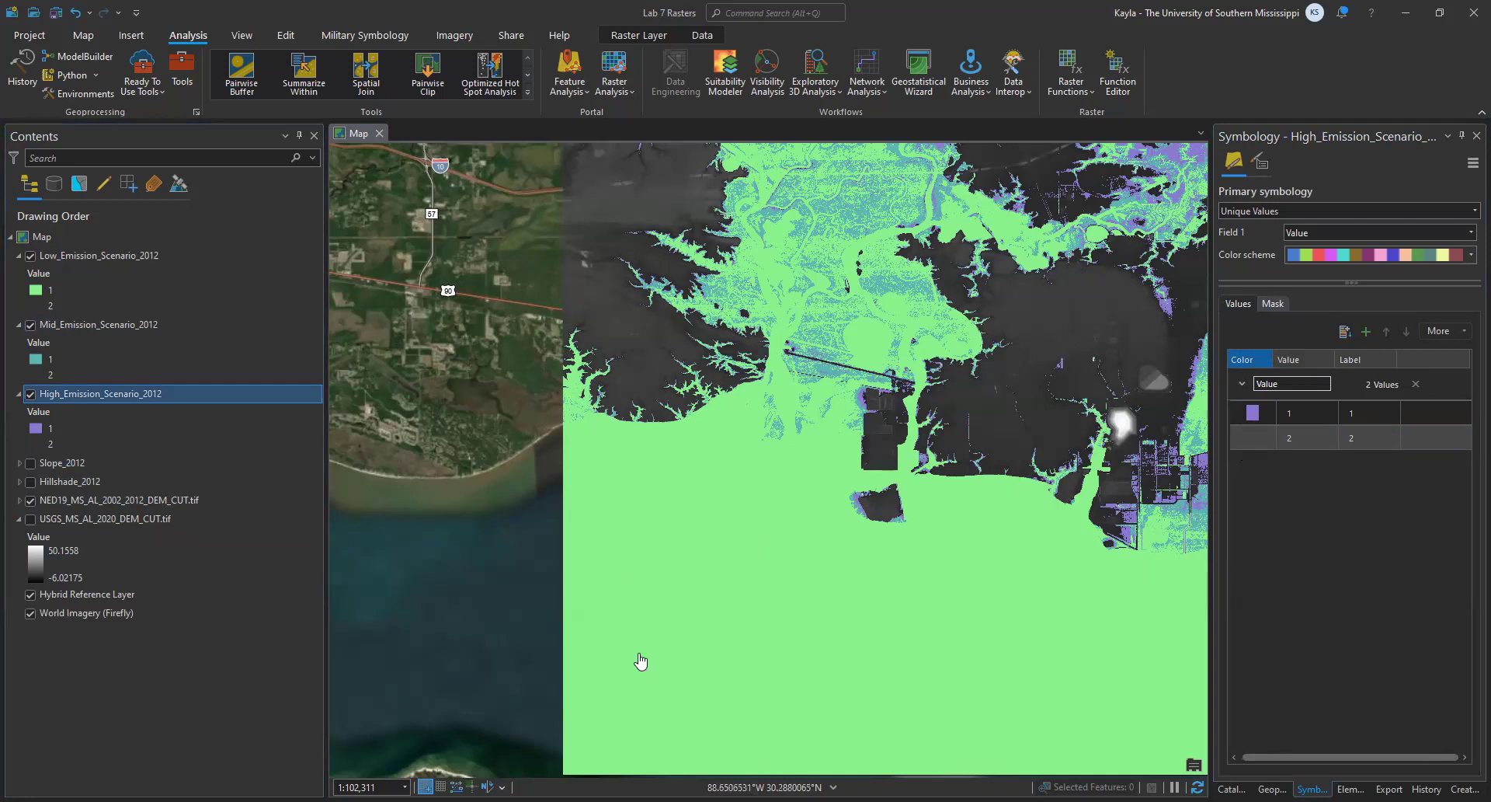
- Recolor value 1 of Mid_Emission_Scenario_2012 to bright blue
left_click(35, 290)
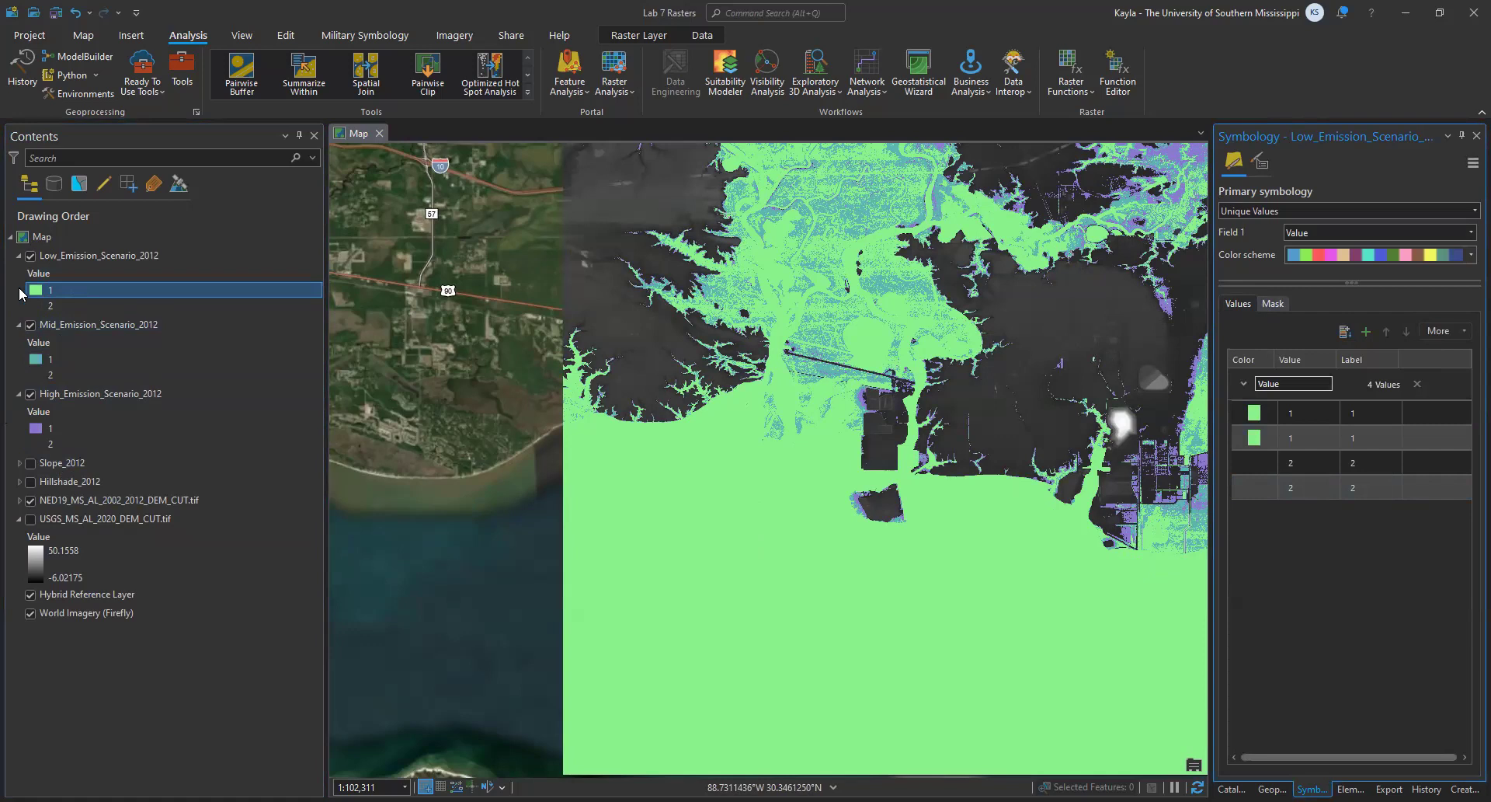
left_click(81, 252)
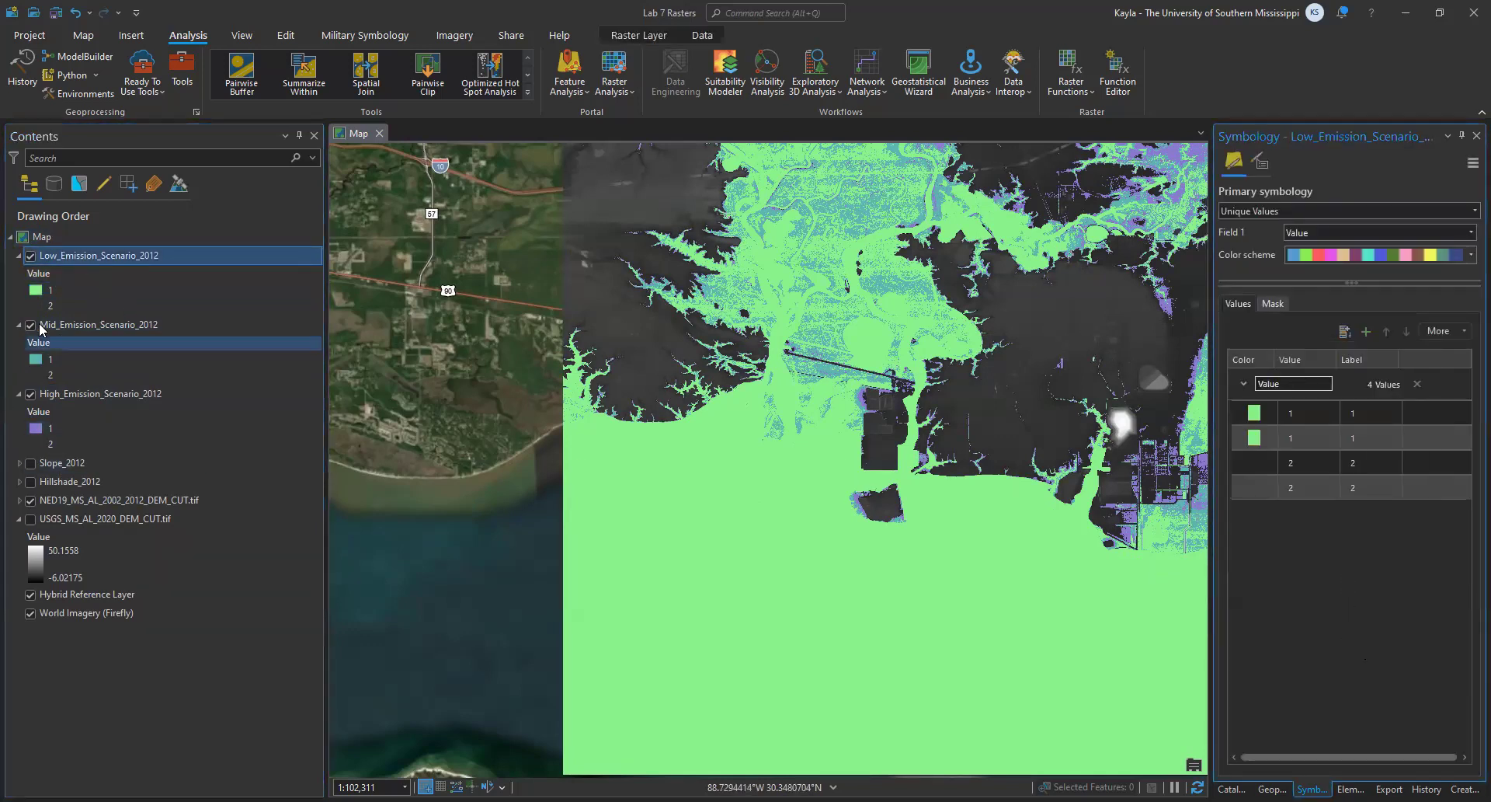
left_click(66, 324)
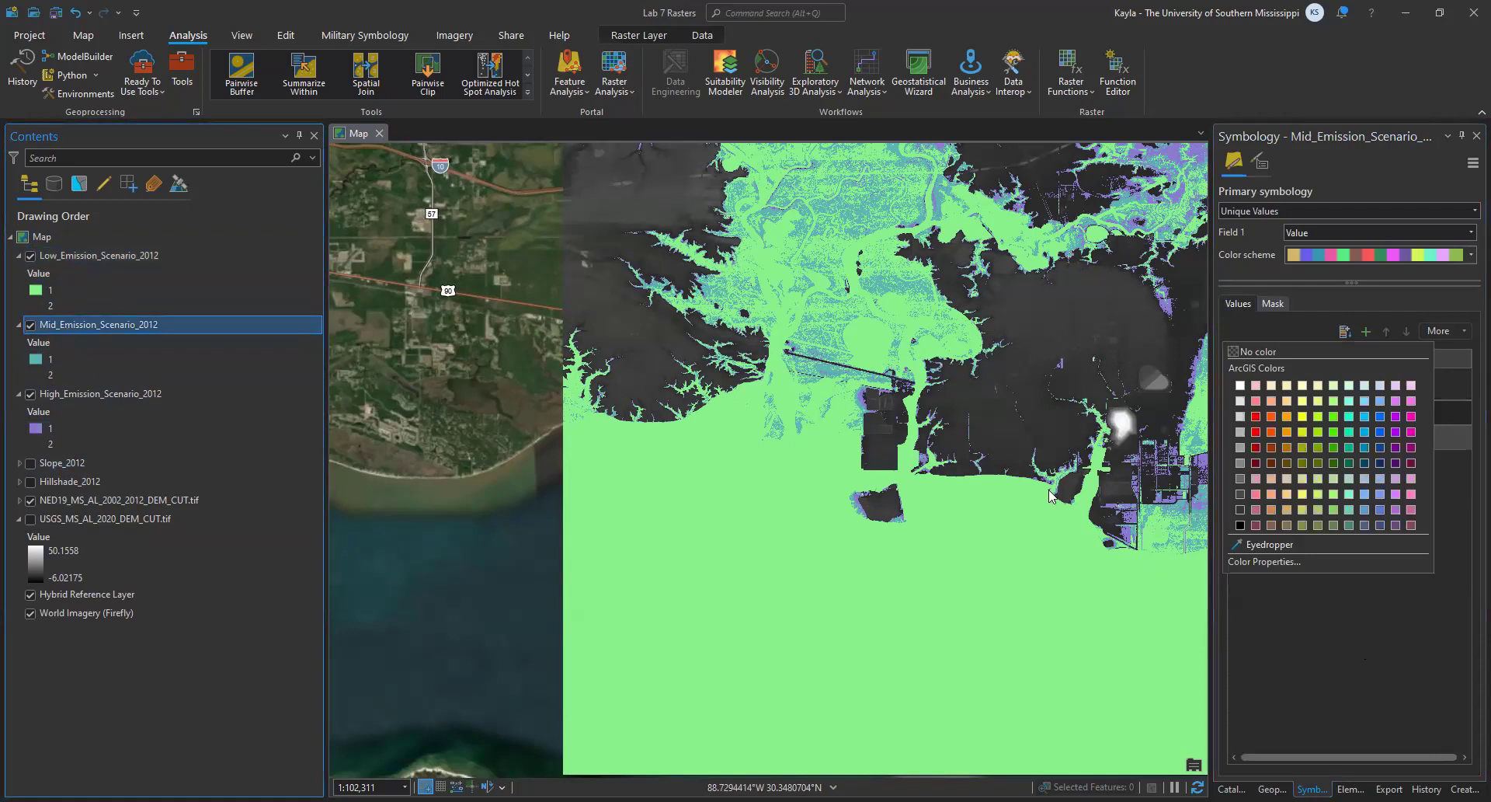
left_click(1256, 414)
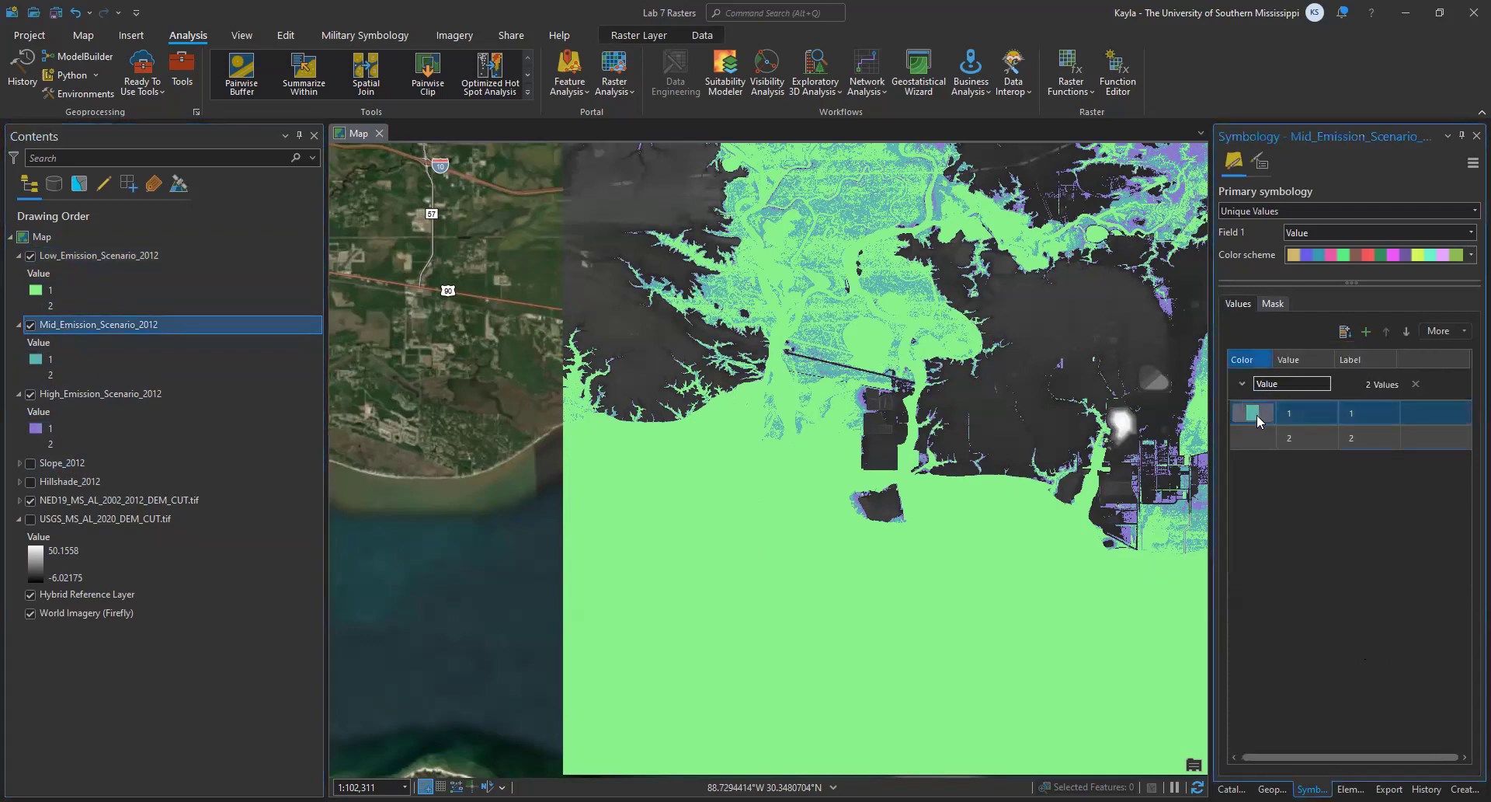
left_click(1256, 413)
left_click(1380, 418)
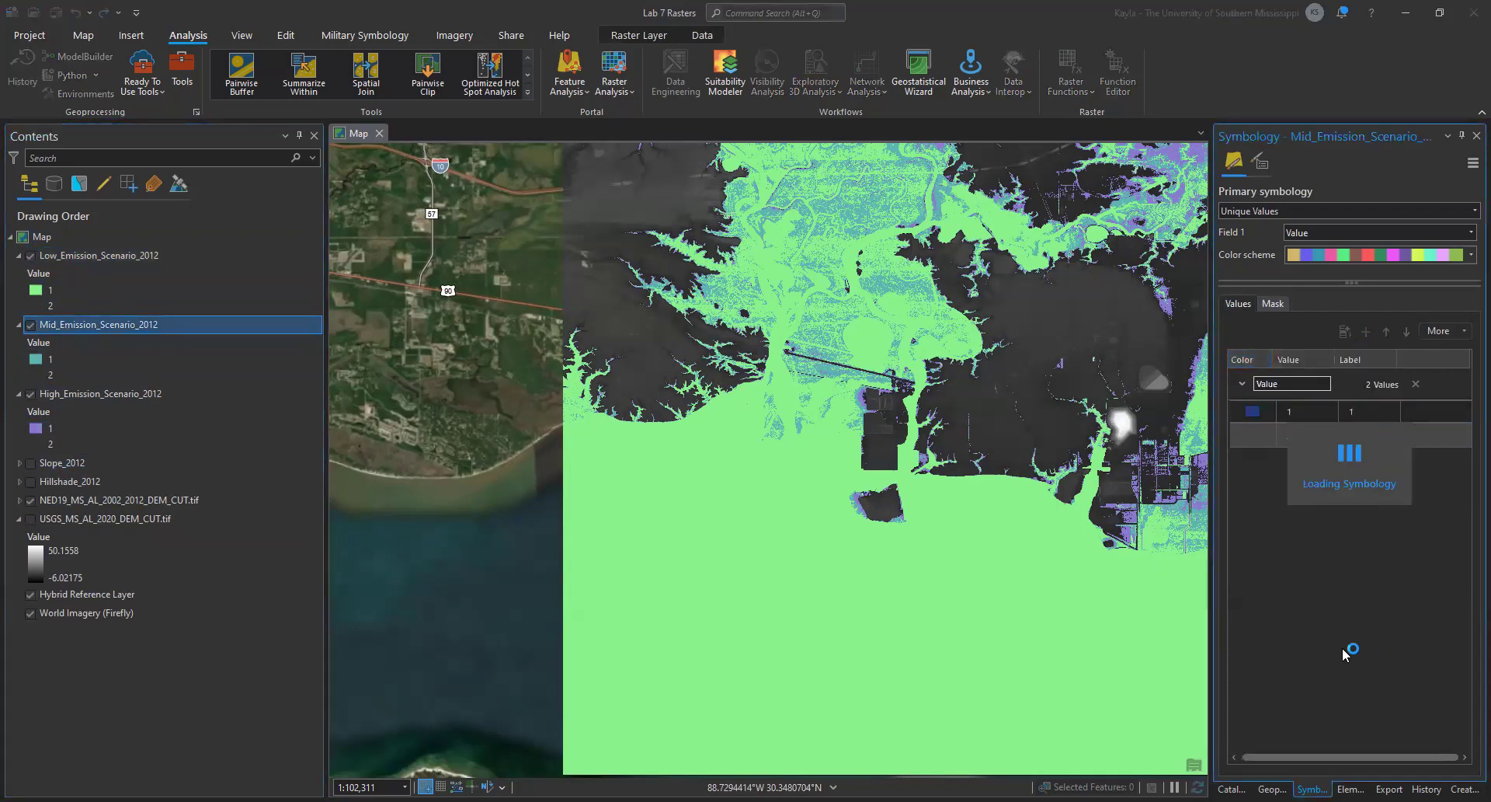
- Recolor value 1 of High_Emission_Scenario_2012 to dark navy blue
left_click(101, 393)
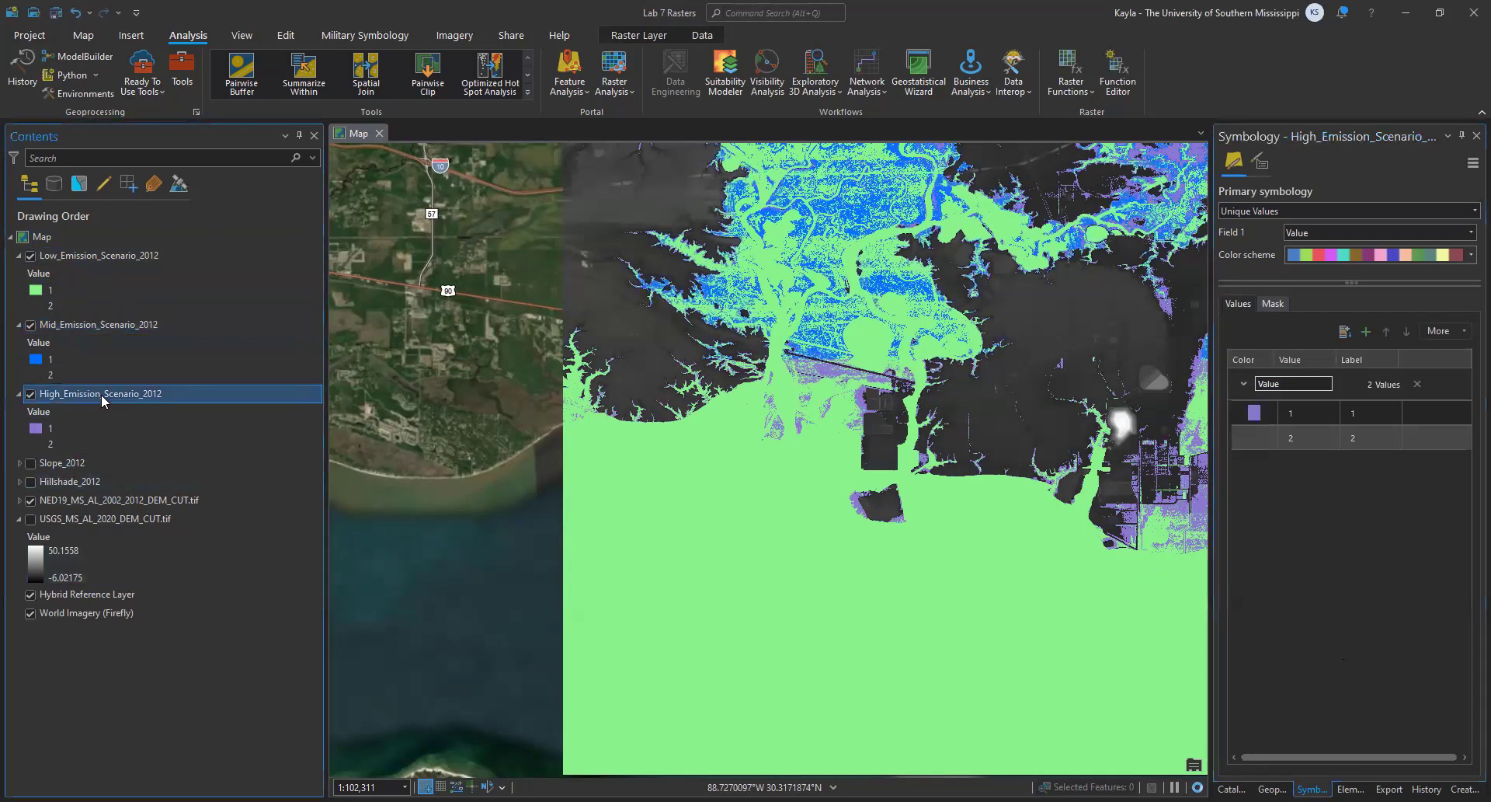
left_click(1256, 413)
left_click(1356, 645)
left_click(1256, 413)
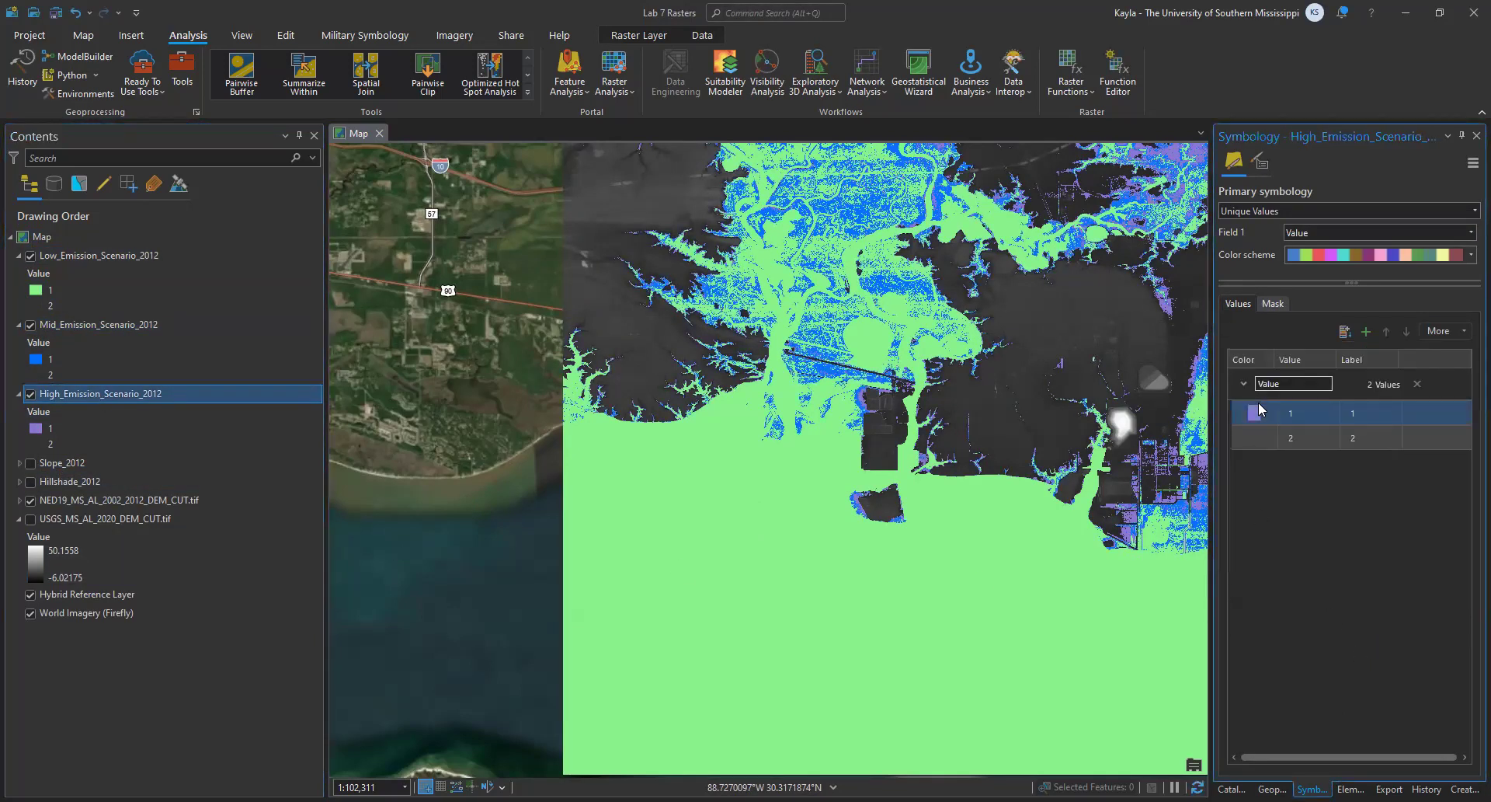
left_click(1378, 460)
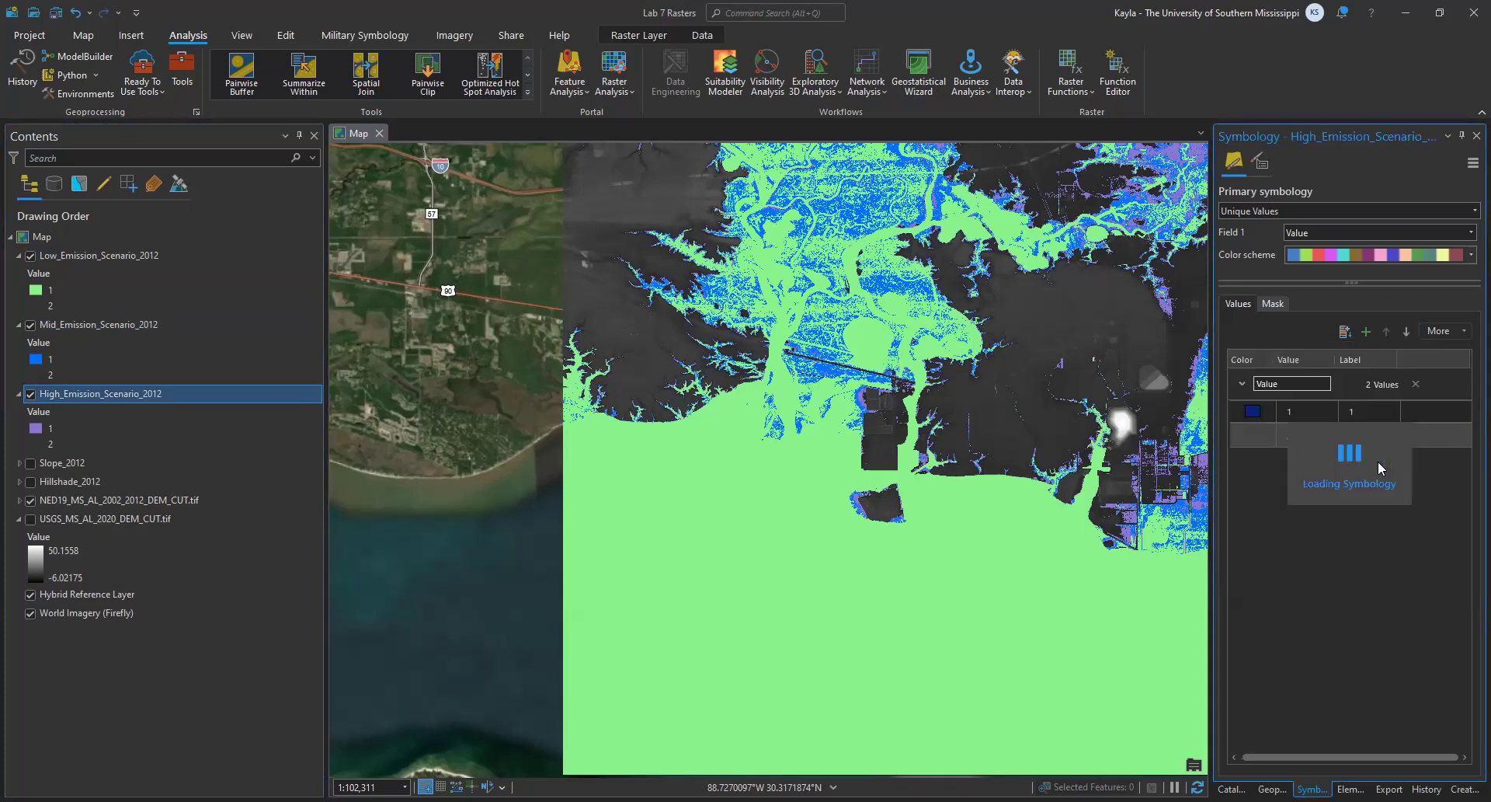
- Recolor value 1 of Low_Emission_Scenario_2012 to light sky blue and leave value 2 without color
left_click(87, 255)
left_click(1252, 413)
left_click(1367, 388)
left_click(1253, 438)
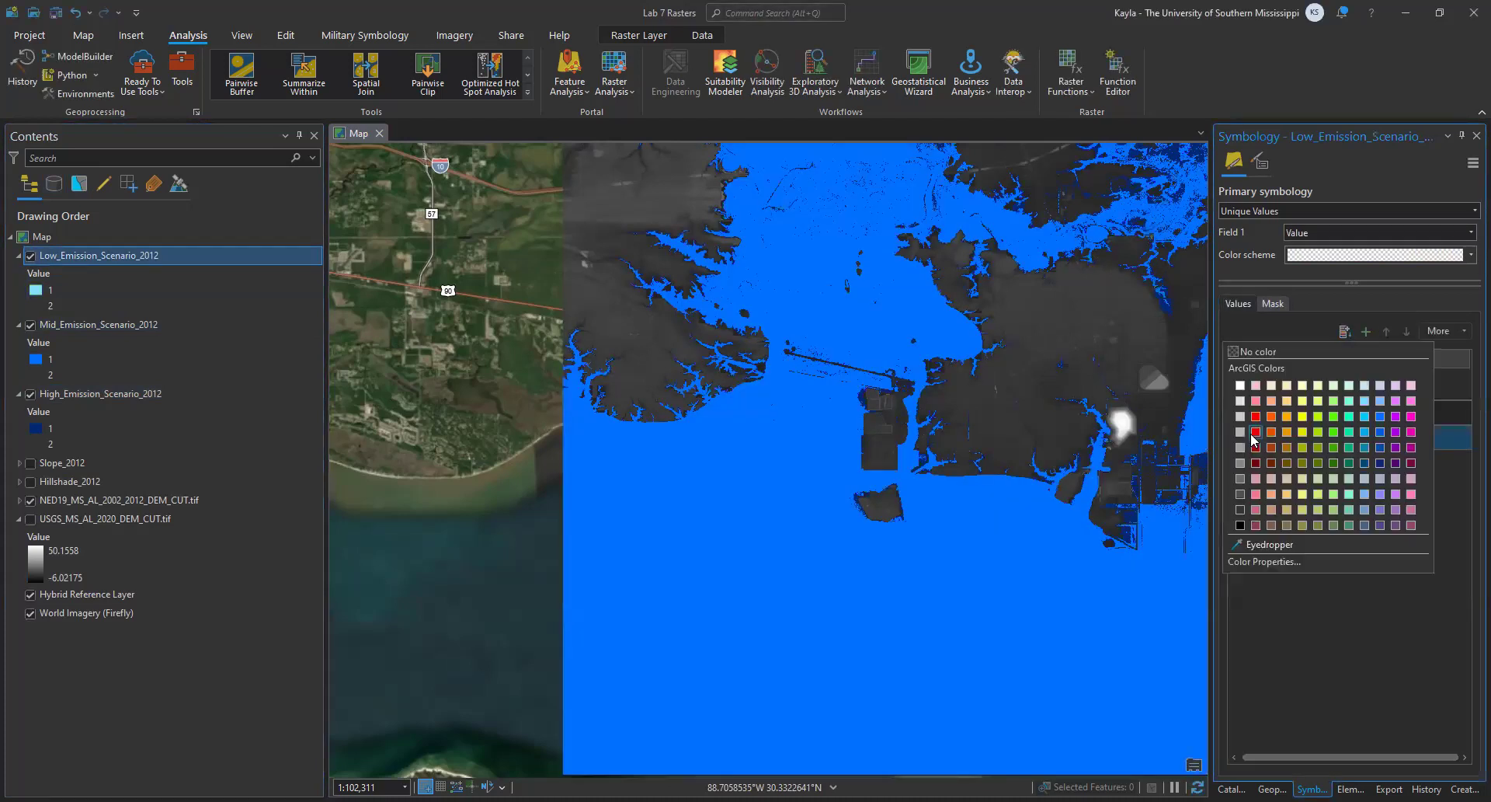
left_click(1467, 640)
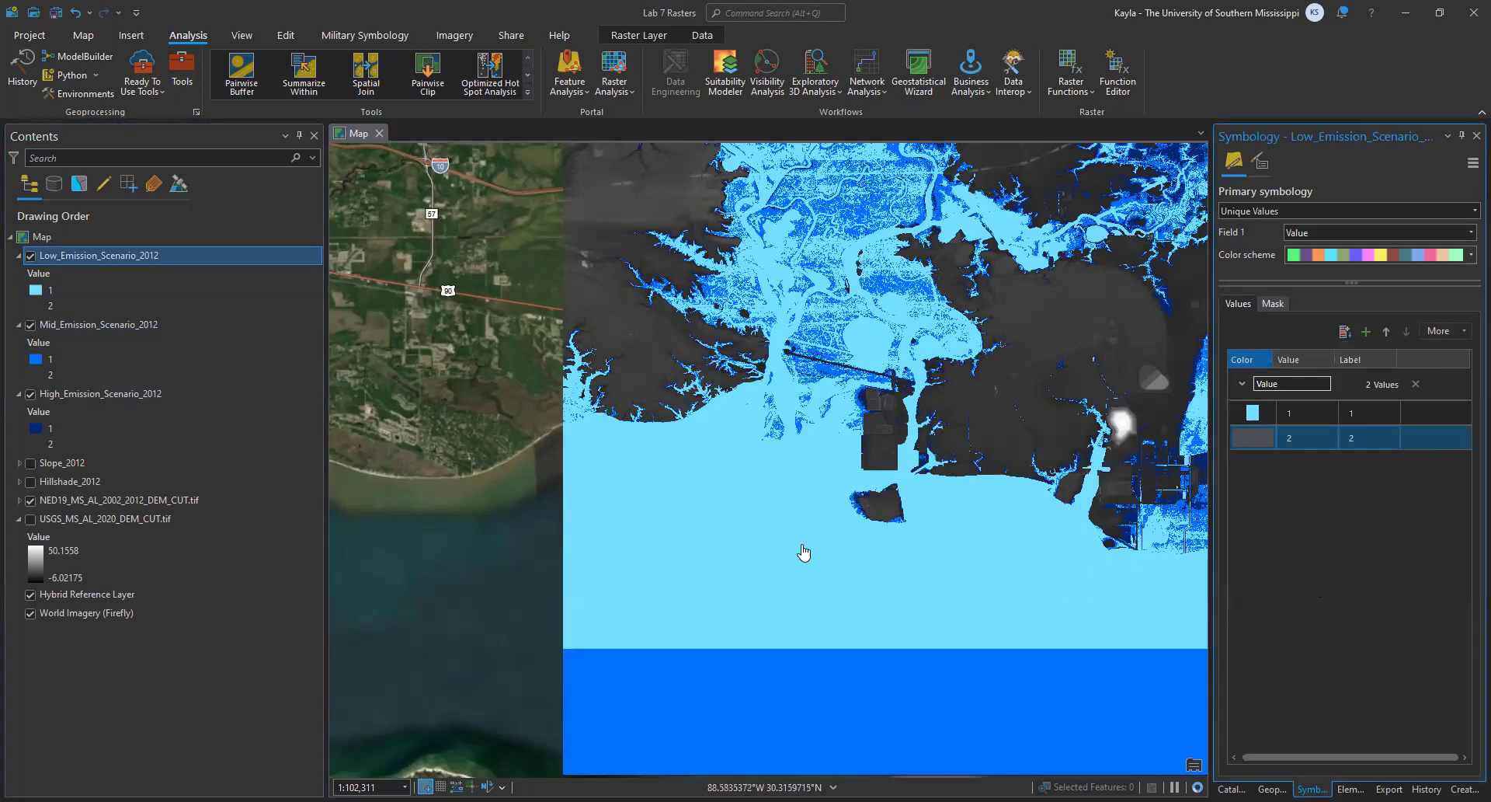
- Try High_Emission_Scenario_2012 above the other scenarios to check how it covers them, and return it below Mid_Emission_Scenario_2012
scroll(815, 440, "up", 5)
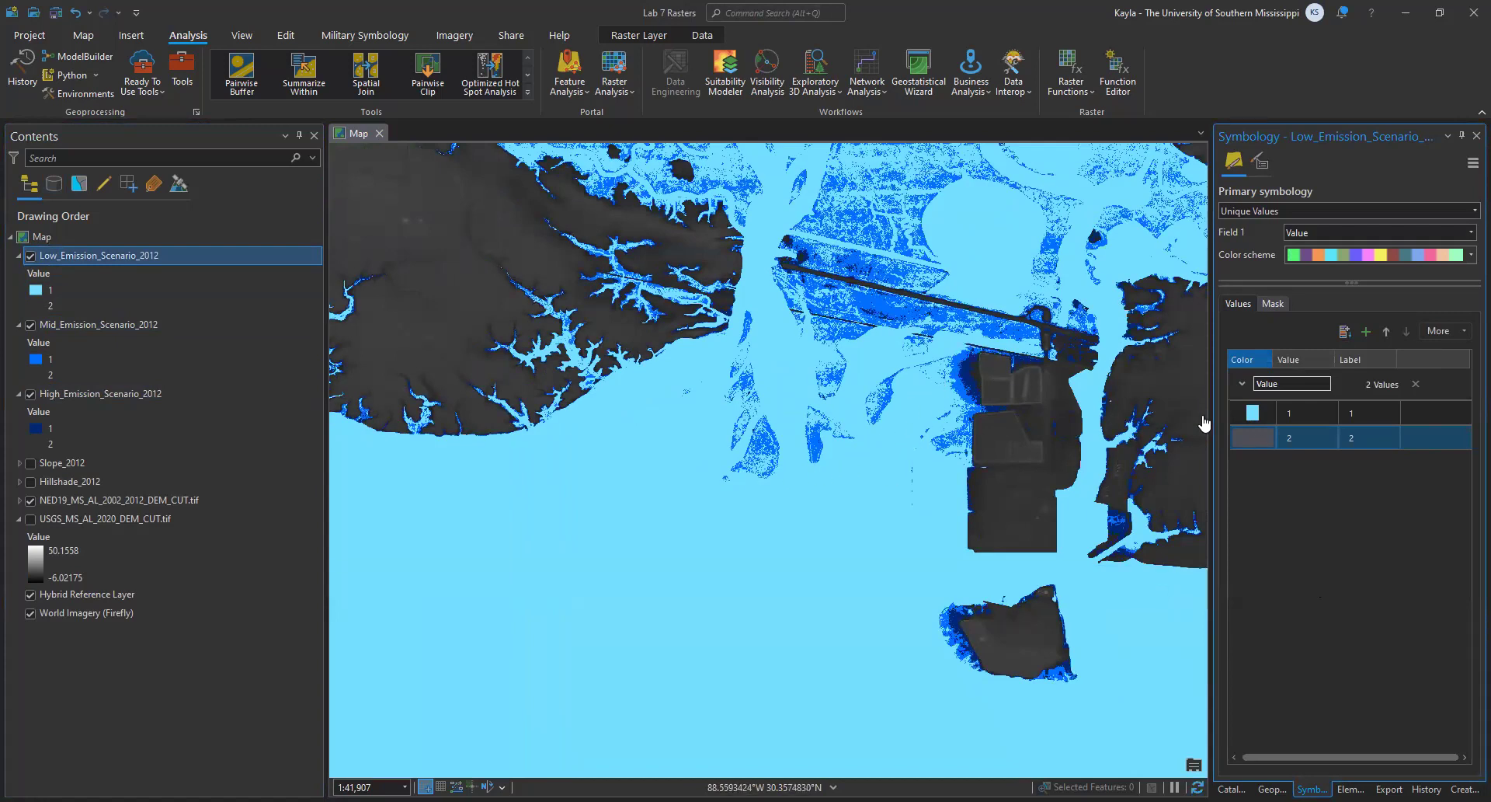
left_click_drag(101, 393, 87, 250)
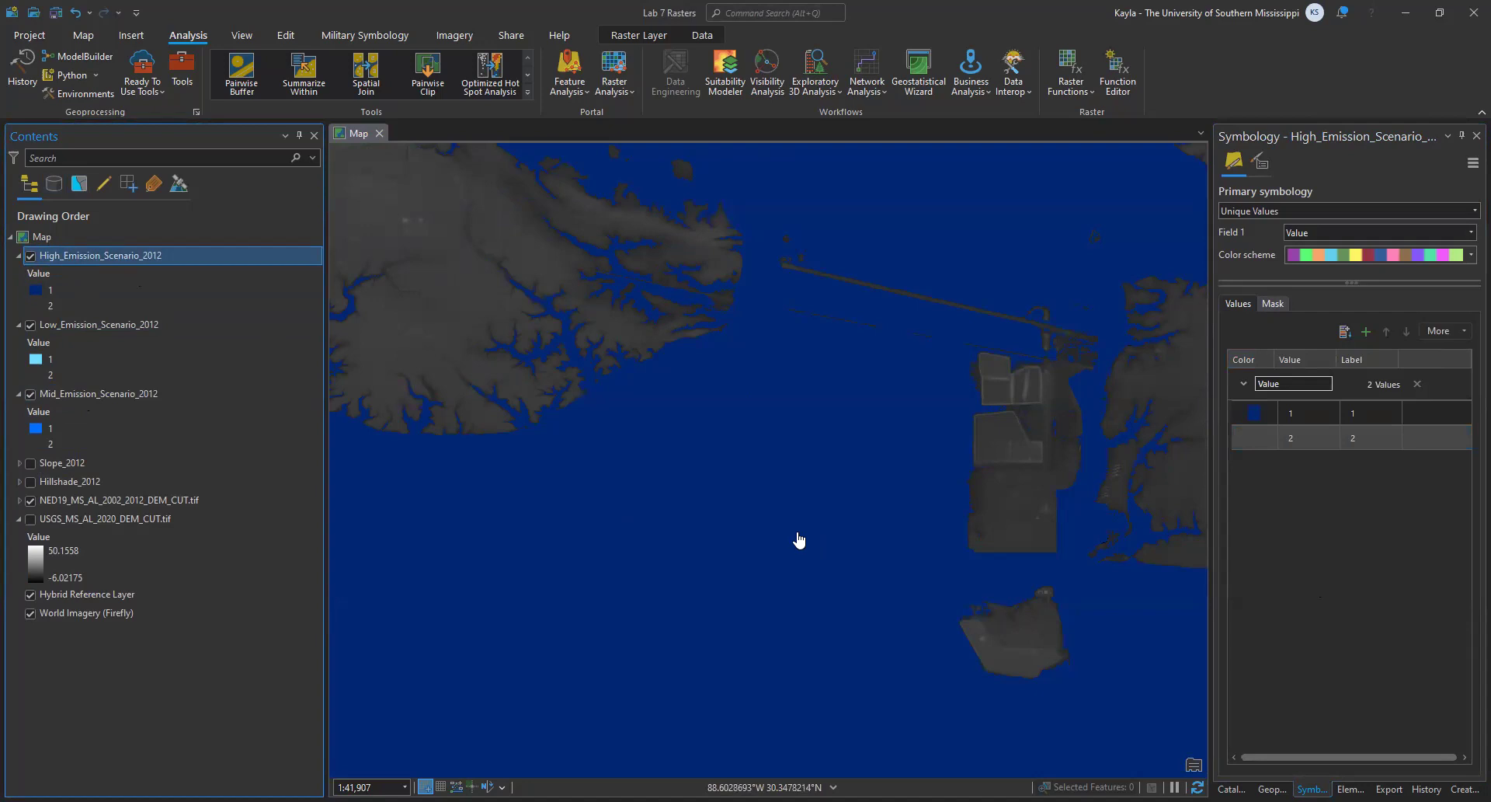
scroll(799, 536, "down", 3)
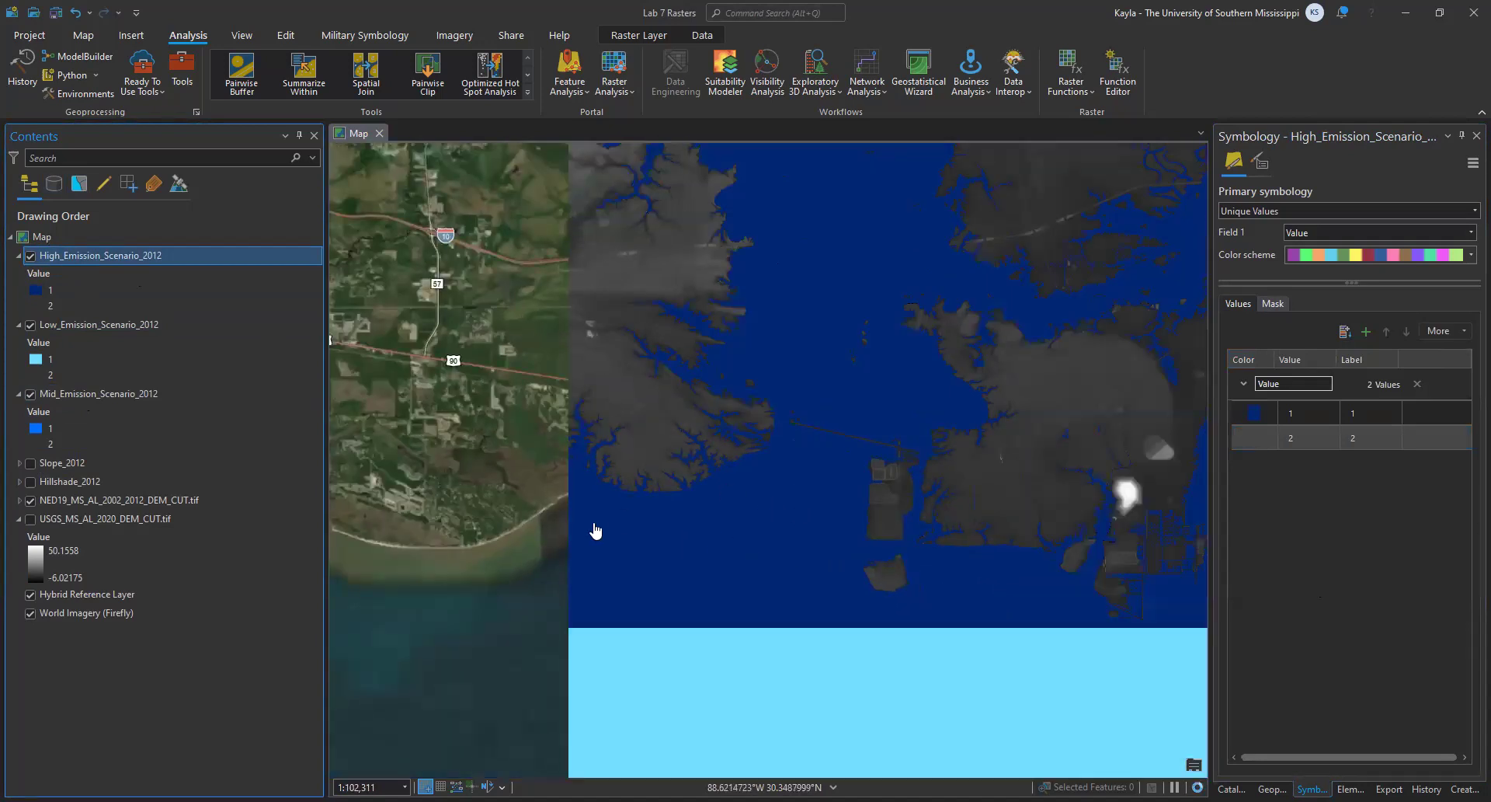
left_click_drag(93, 261, 65, 452)
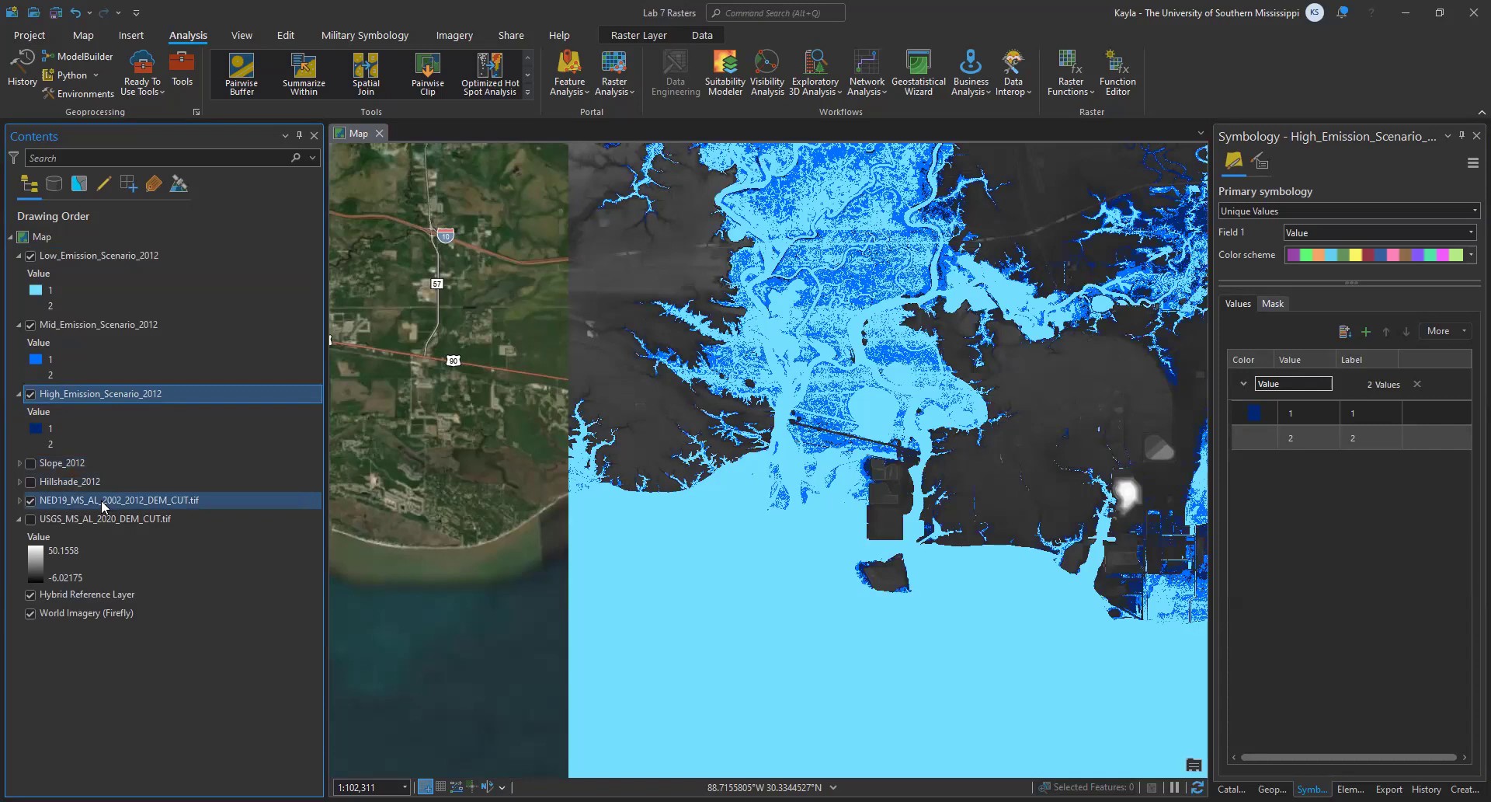
- Move NED19_MS_AL_2002_2012_DEM_CUT.tif above the three emission scenario layers in the drawing order
left_click(103, 501)
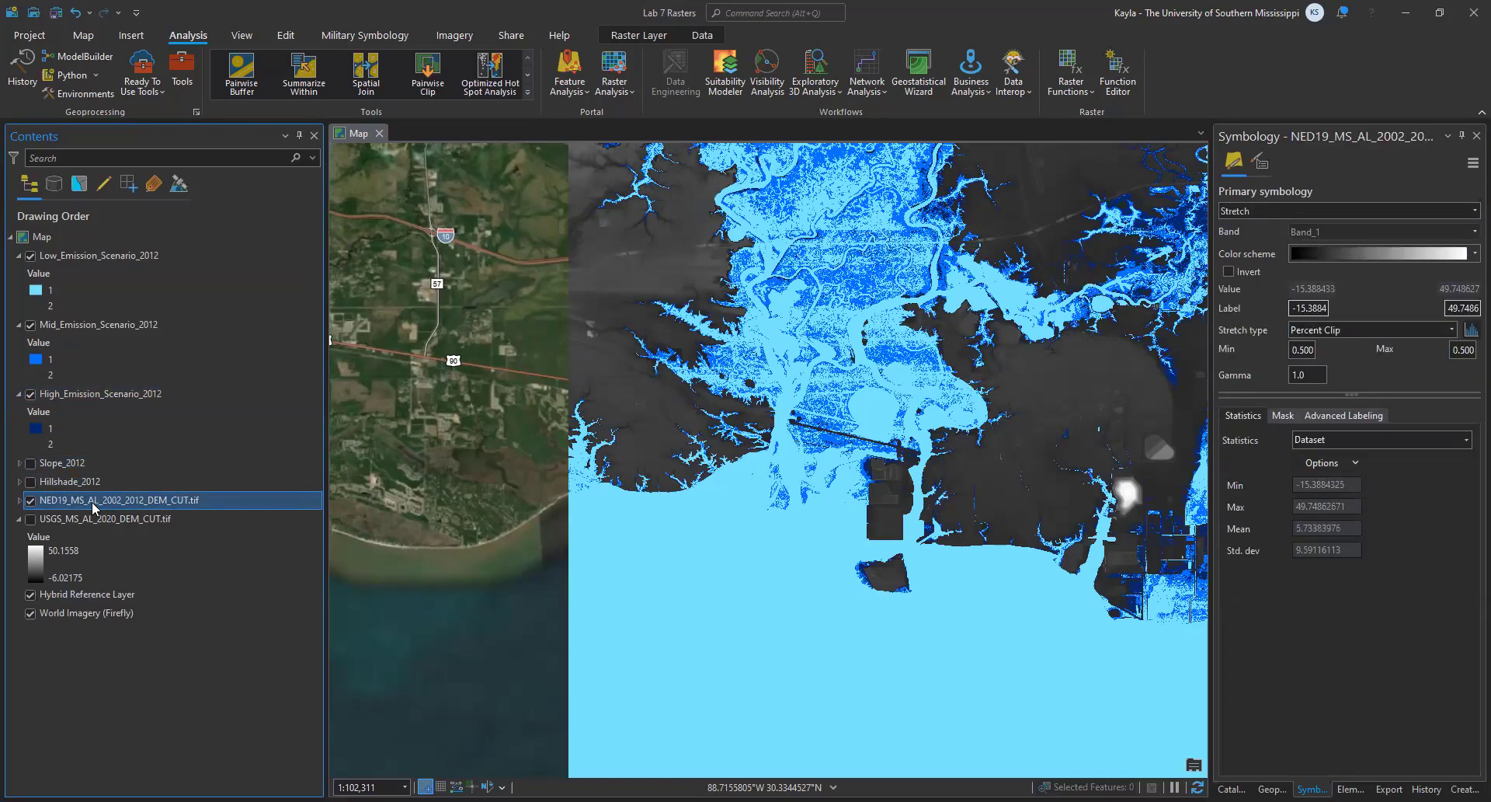
left_click(1473, 212)
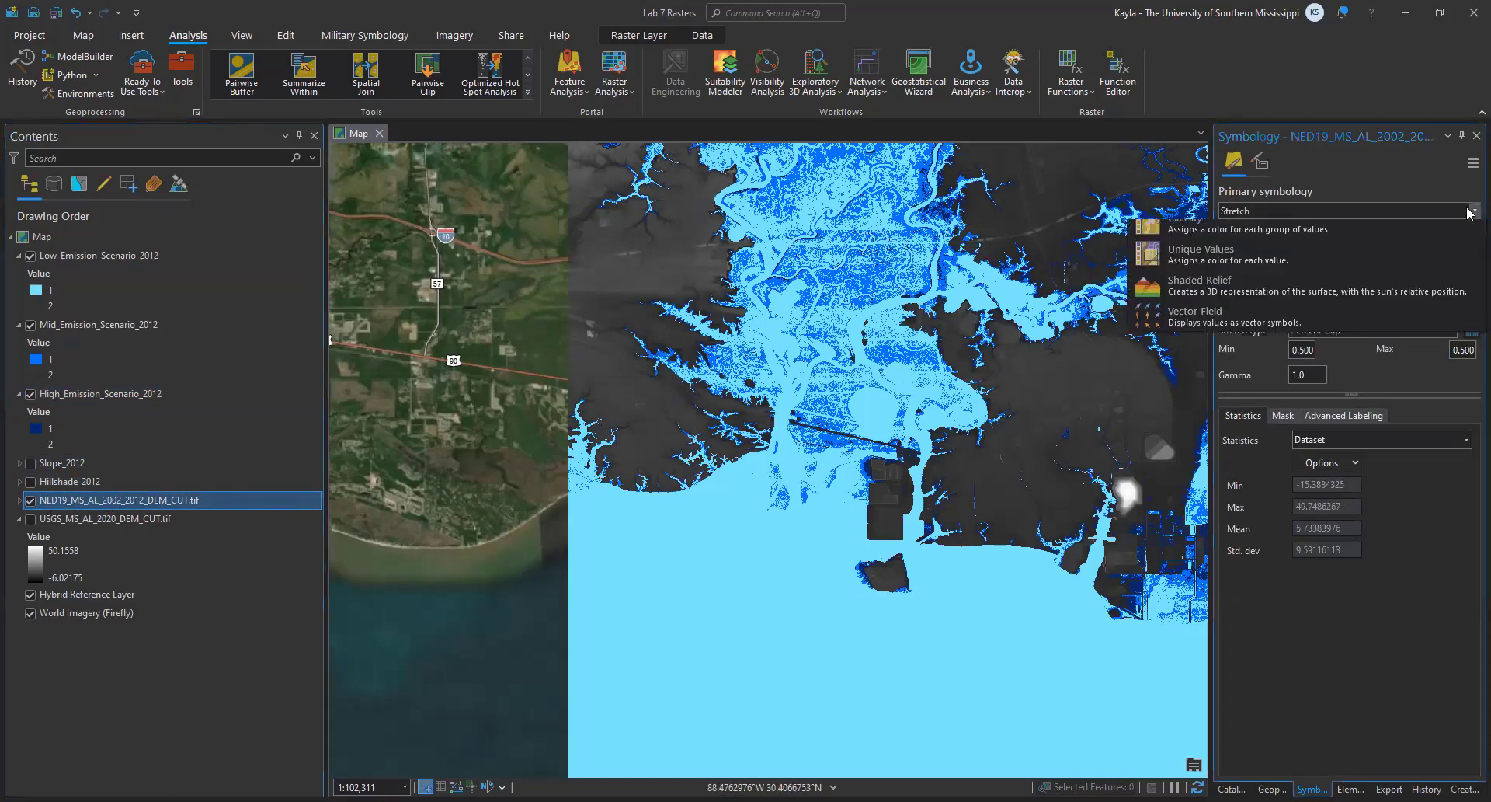
left_click(96, 503)
left_click_drag(128, 506, 90, 258)
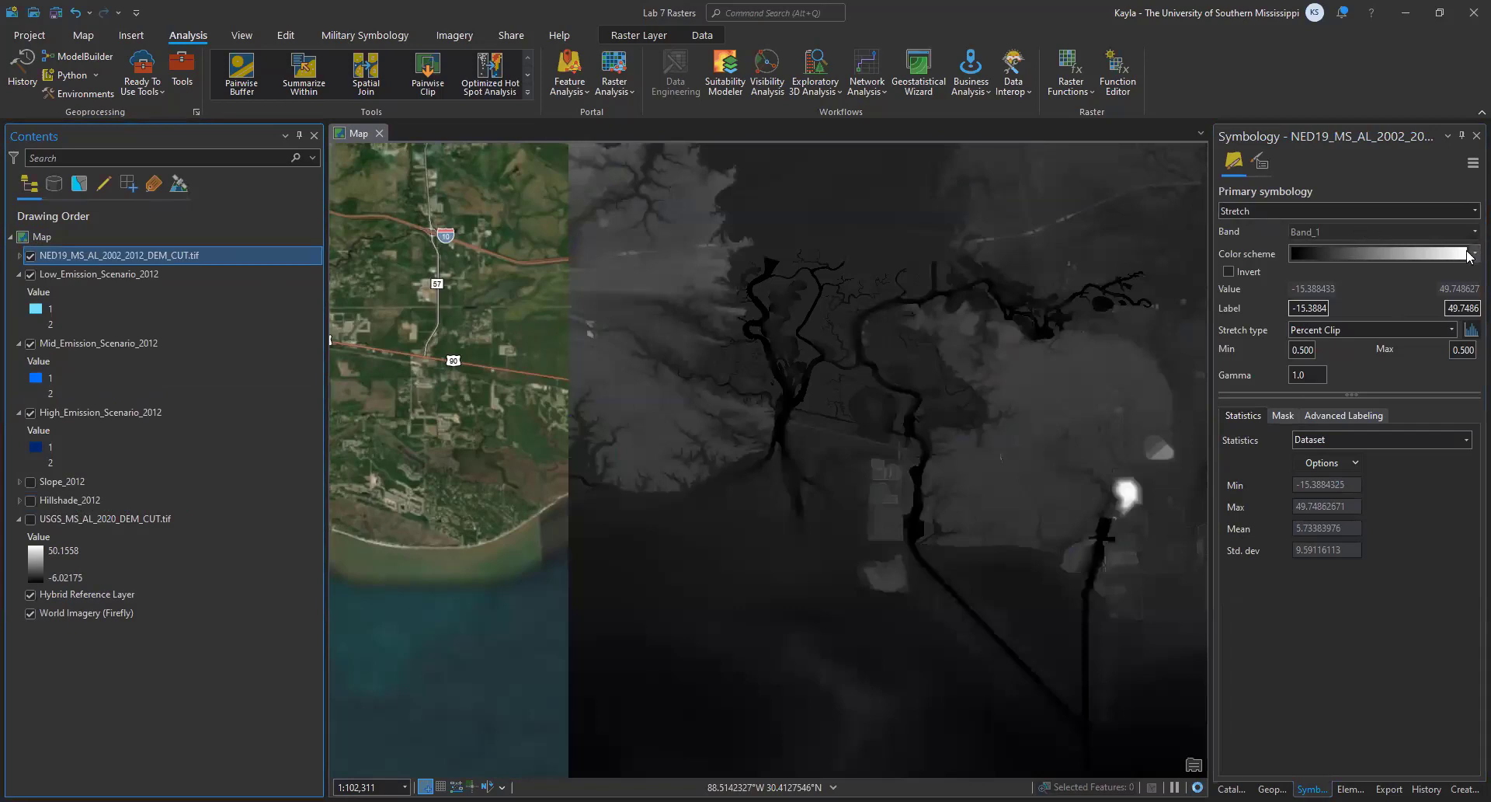
- Symbolize the 2012 DEM with Classify, using two classes and an upper value of 0 for the first class
left_click(1471, 213)
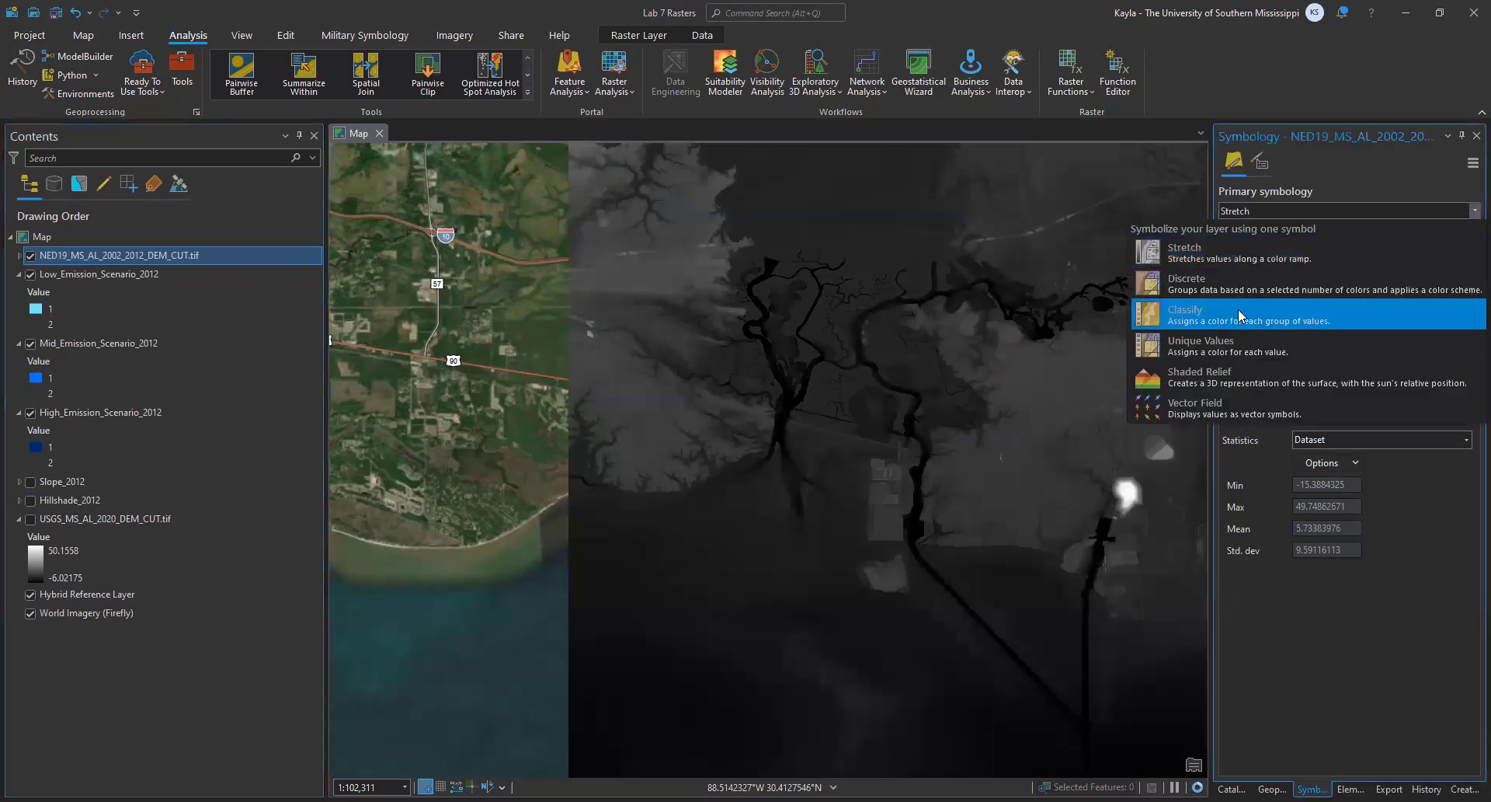
left_click(1234, 320)
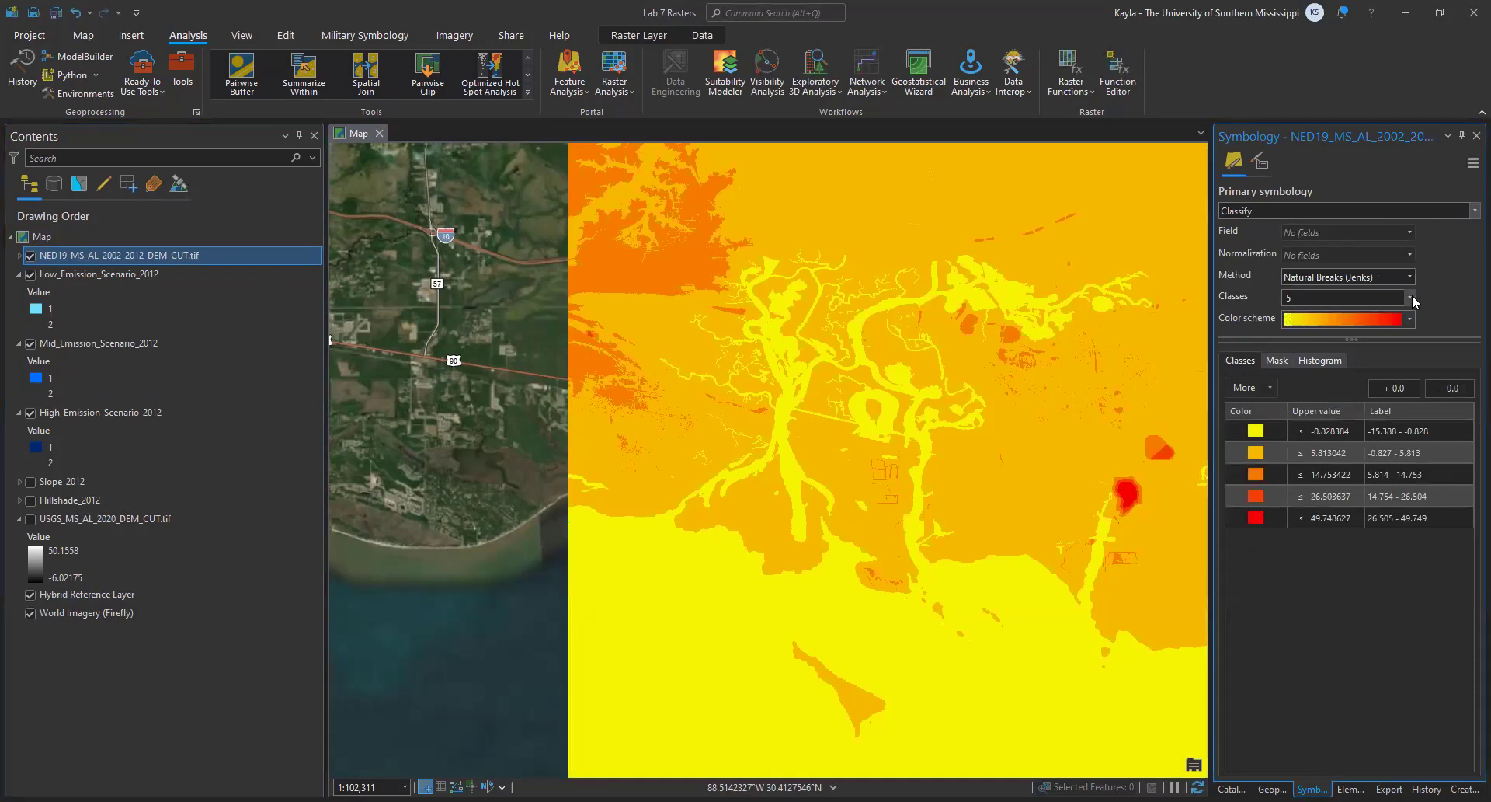
left_click(1411, 297)
left_click(1297, 330)
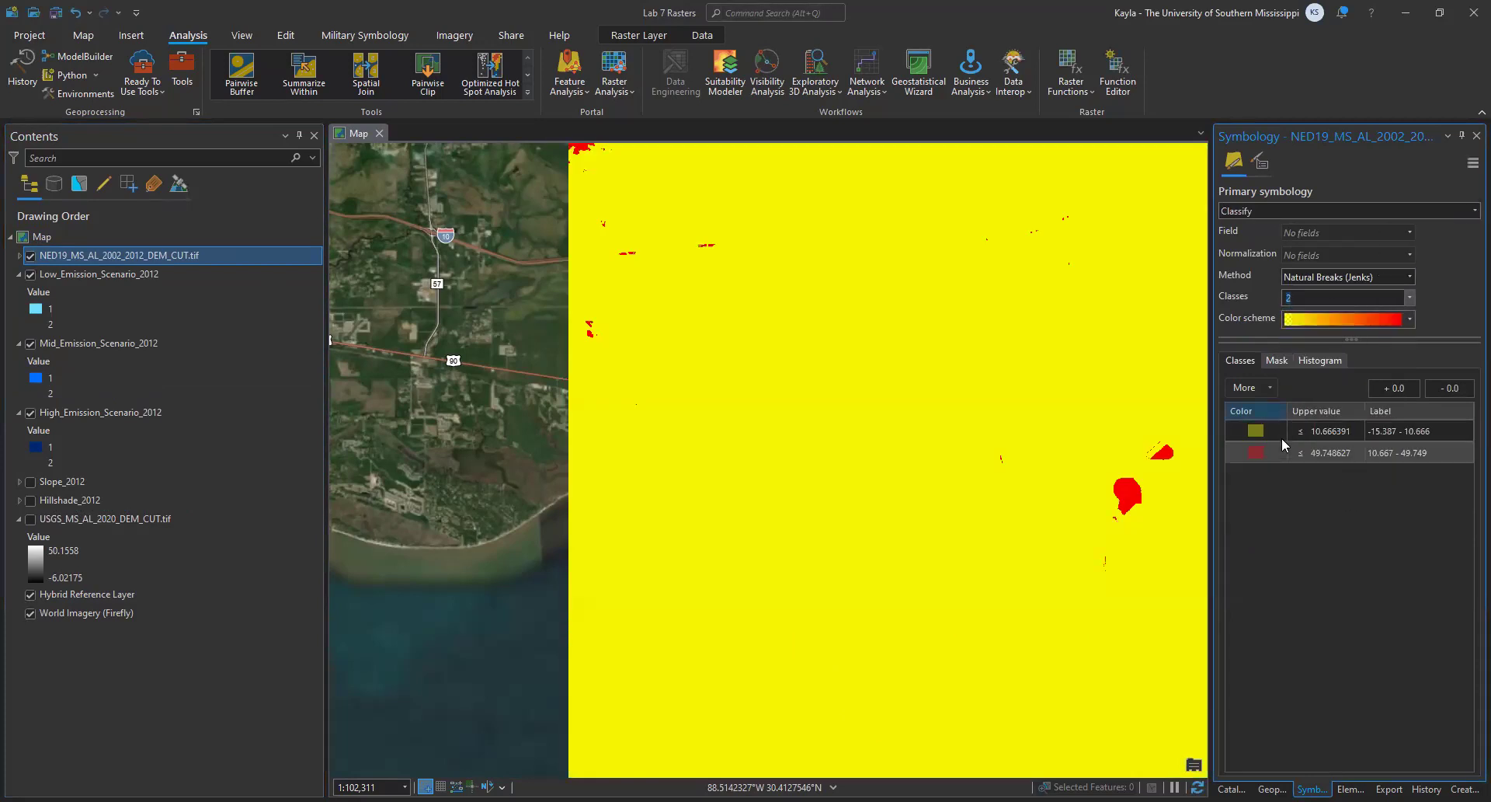
left_click(1319, 432)
left_click(1319, 432)
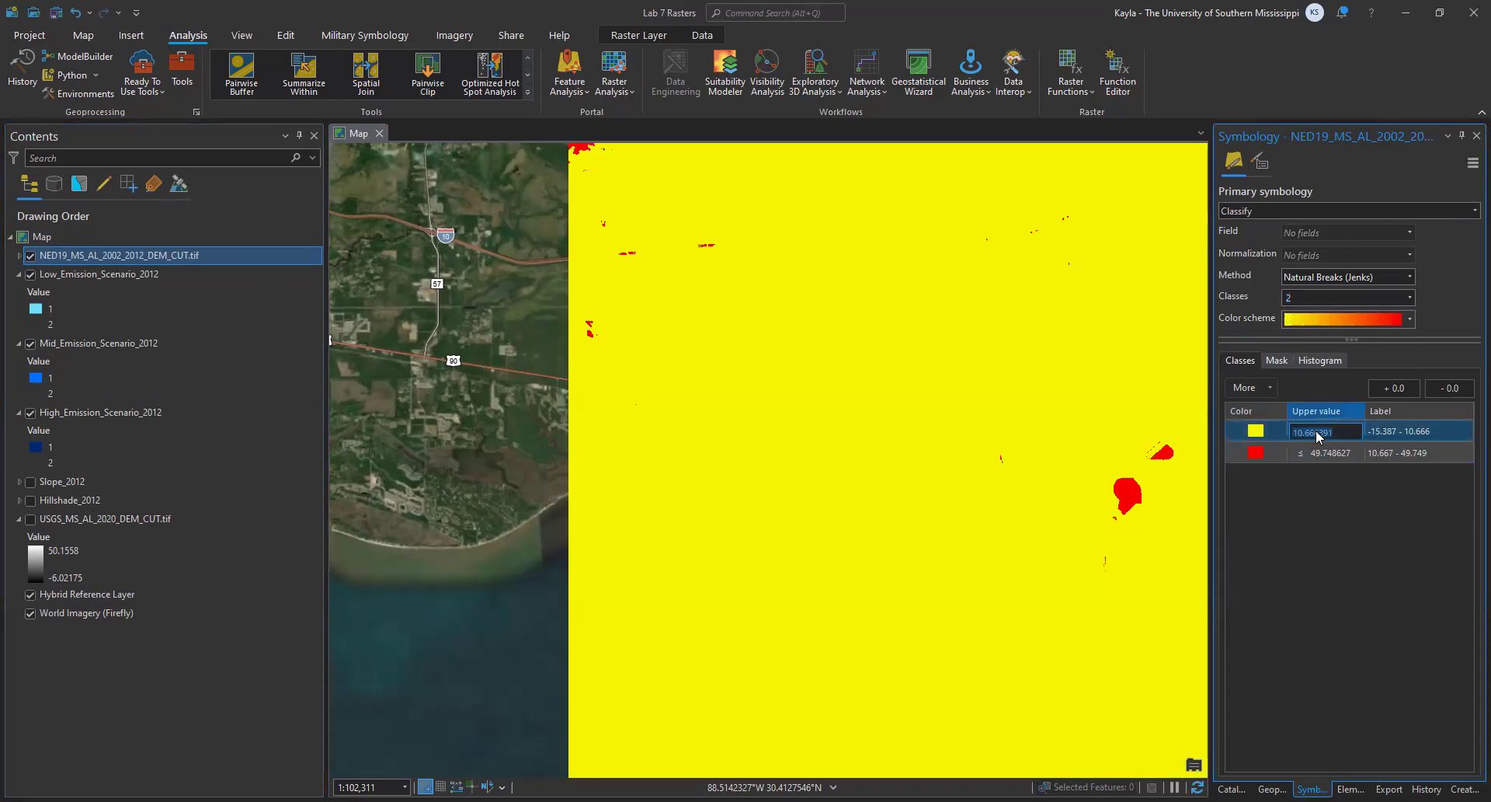
type("0")
key("Return")
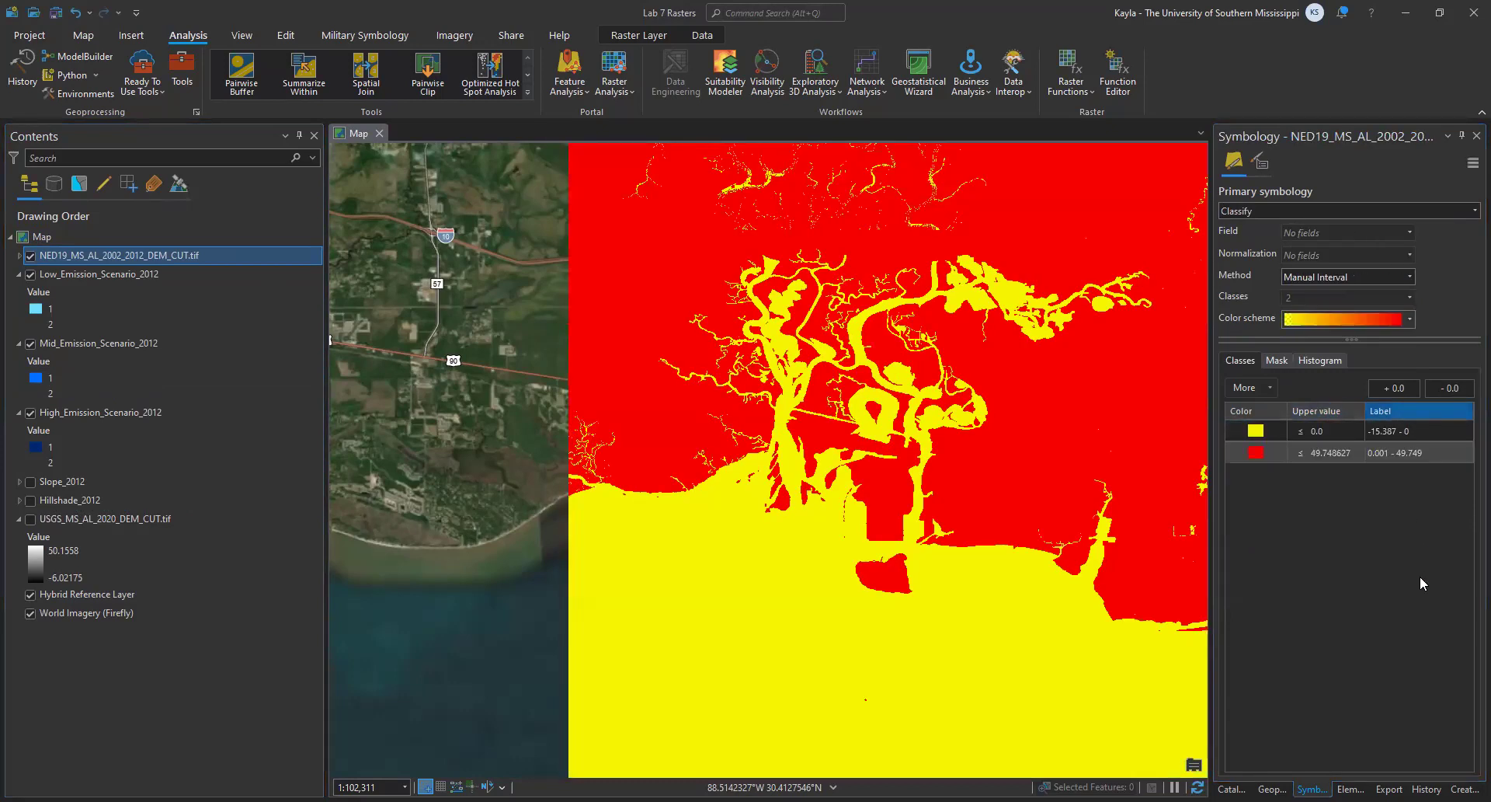
- Set the 2012 DEM's class above 0 to no color
left_click(1250, 457)
left_click(1252, 458)
left_click(1310, 573)
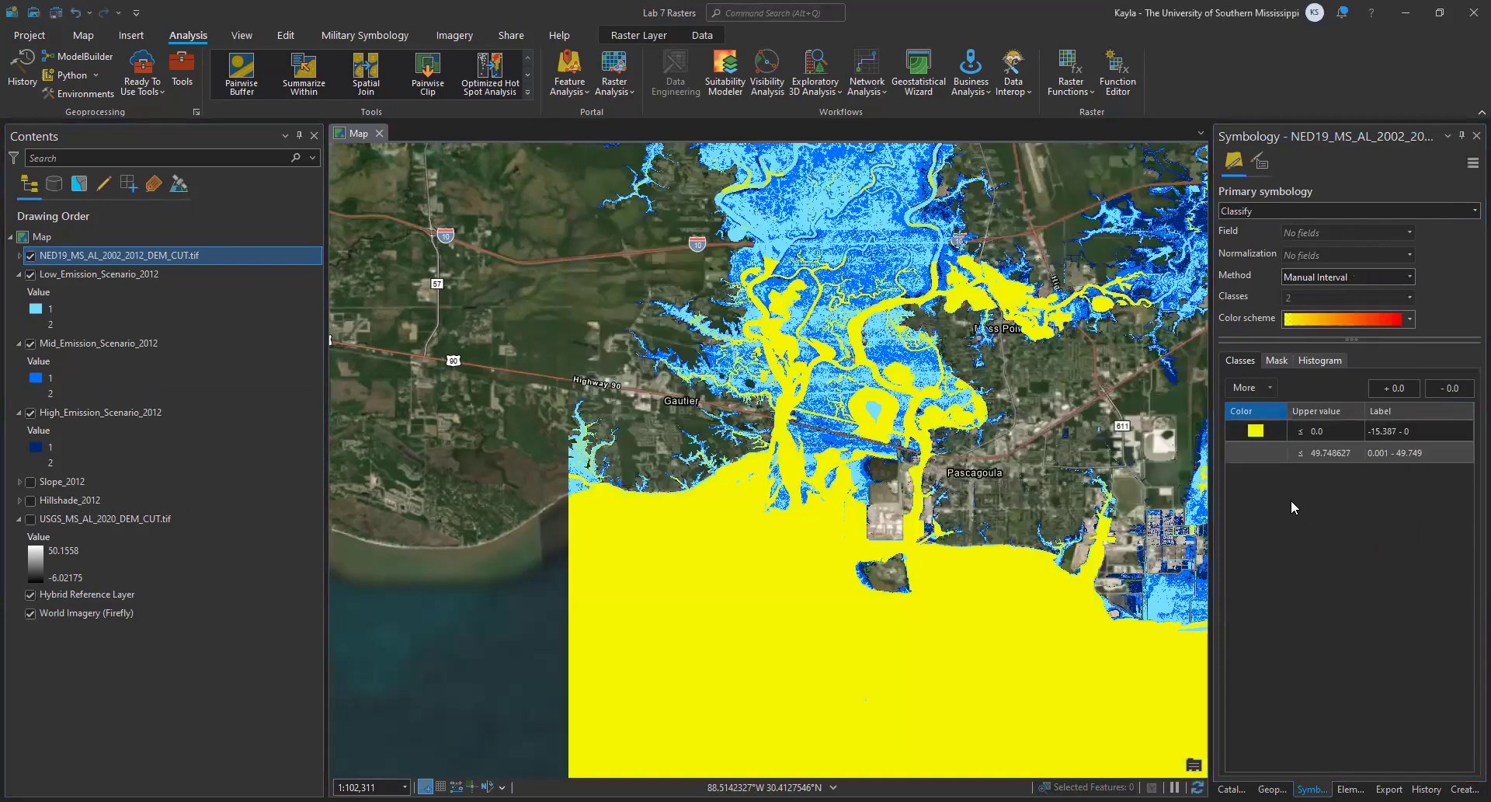
- Try white for the 2012 DEM's class at or below 0, and settle on black
left_click(1247, 433)
left_click(1248, 431)
key("Escape")
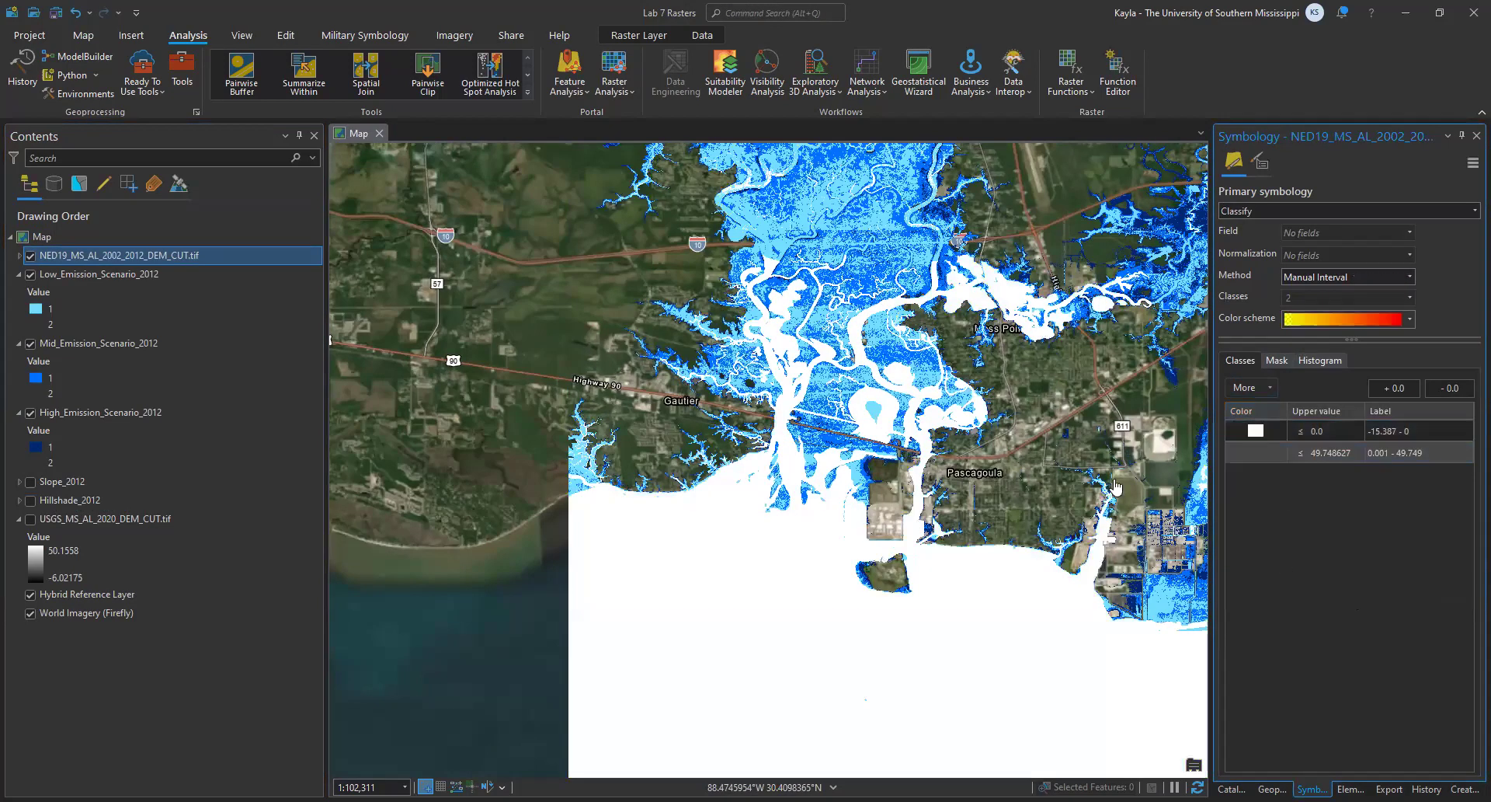
left_click(1254, 432)
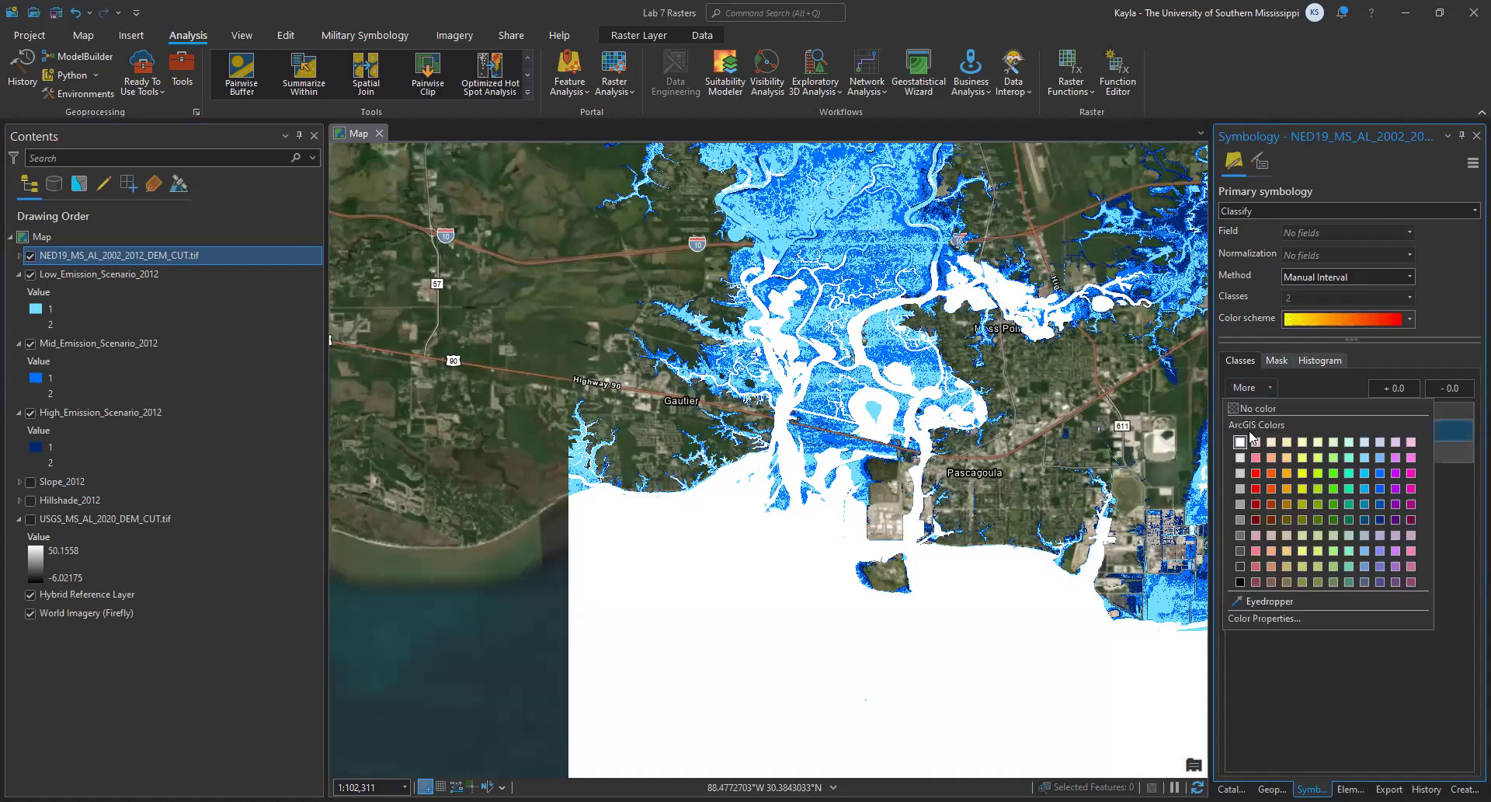
left_click(1241, 581)
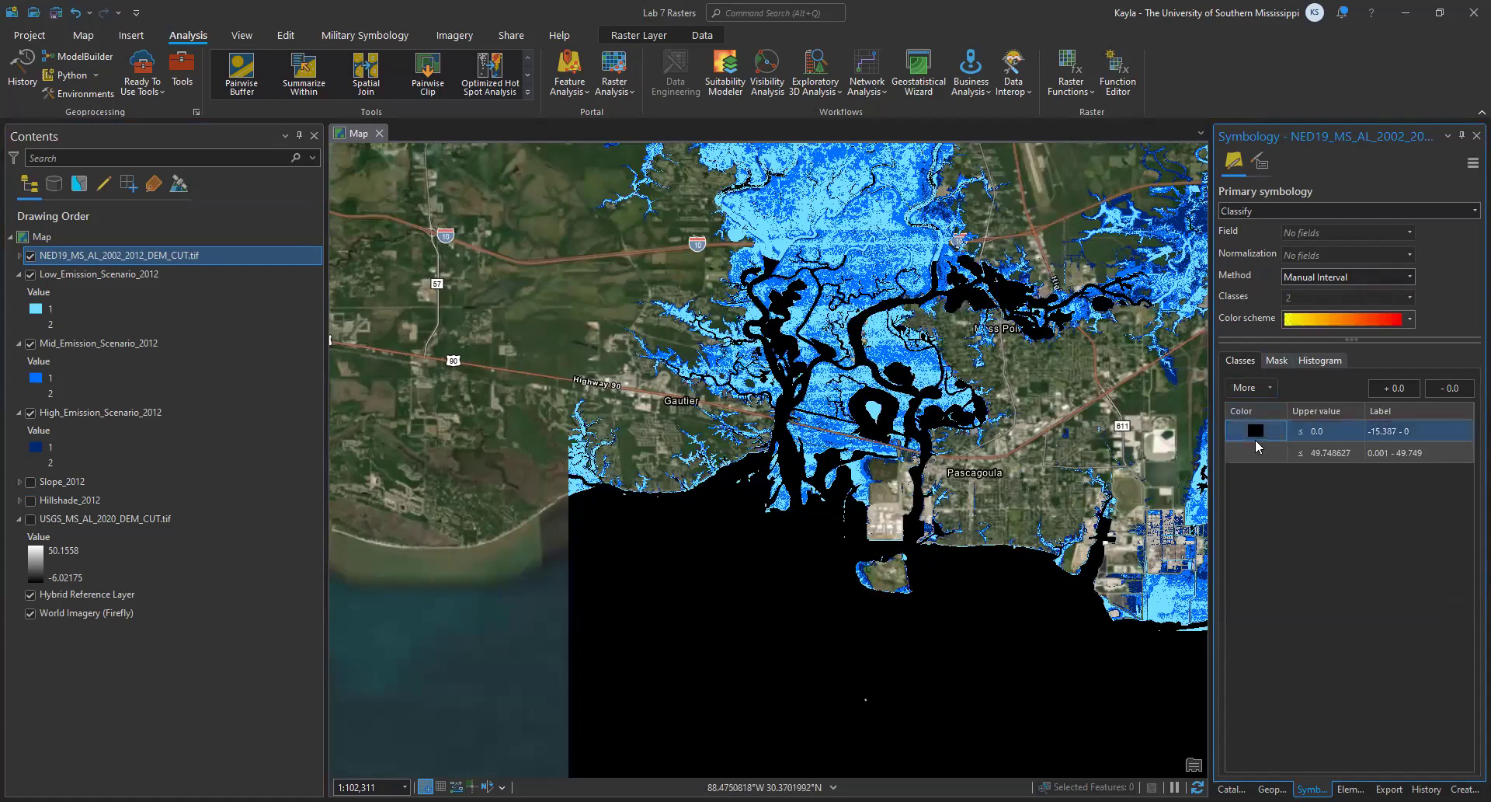
- Examine the scenario layers against the black water class along the coast from Gautier to Biloxi
scroll(765, 499, "up", 3)
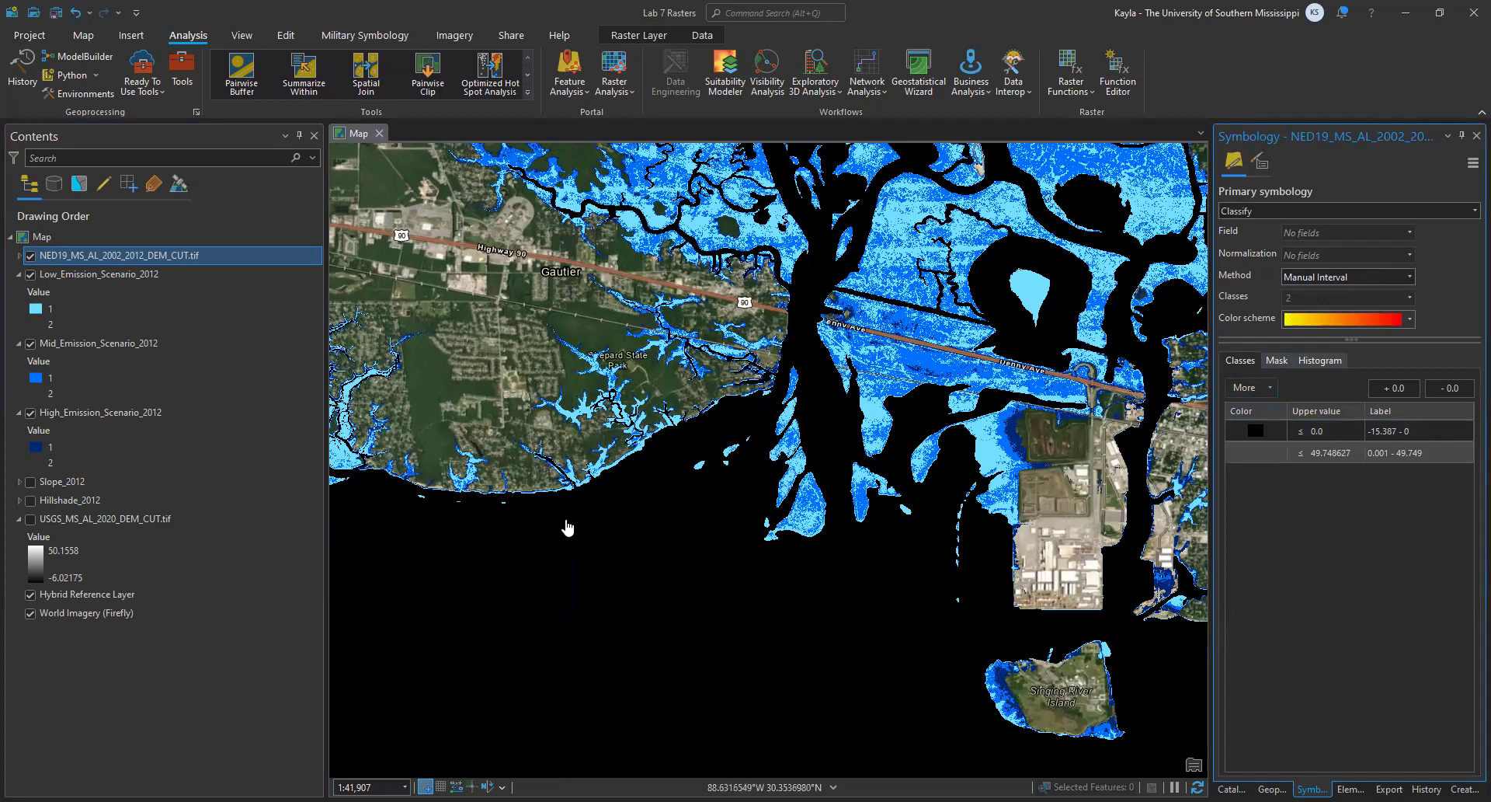
left_click_drag(435, 467, 893, 460)
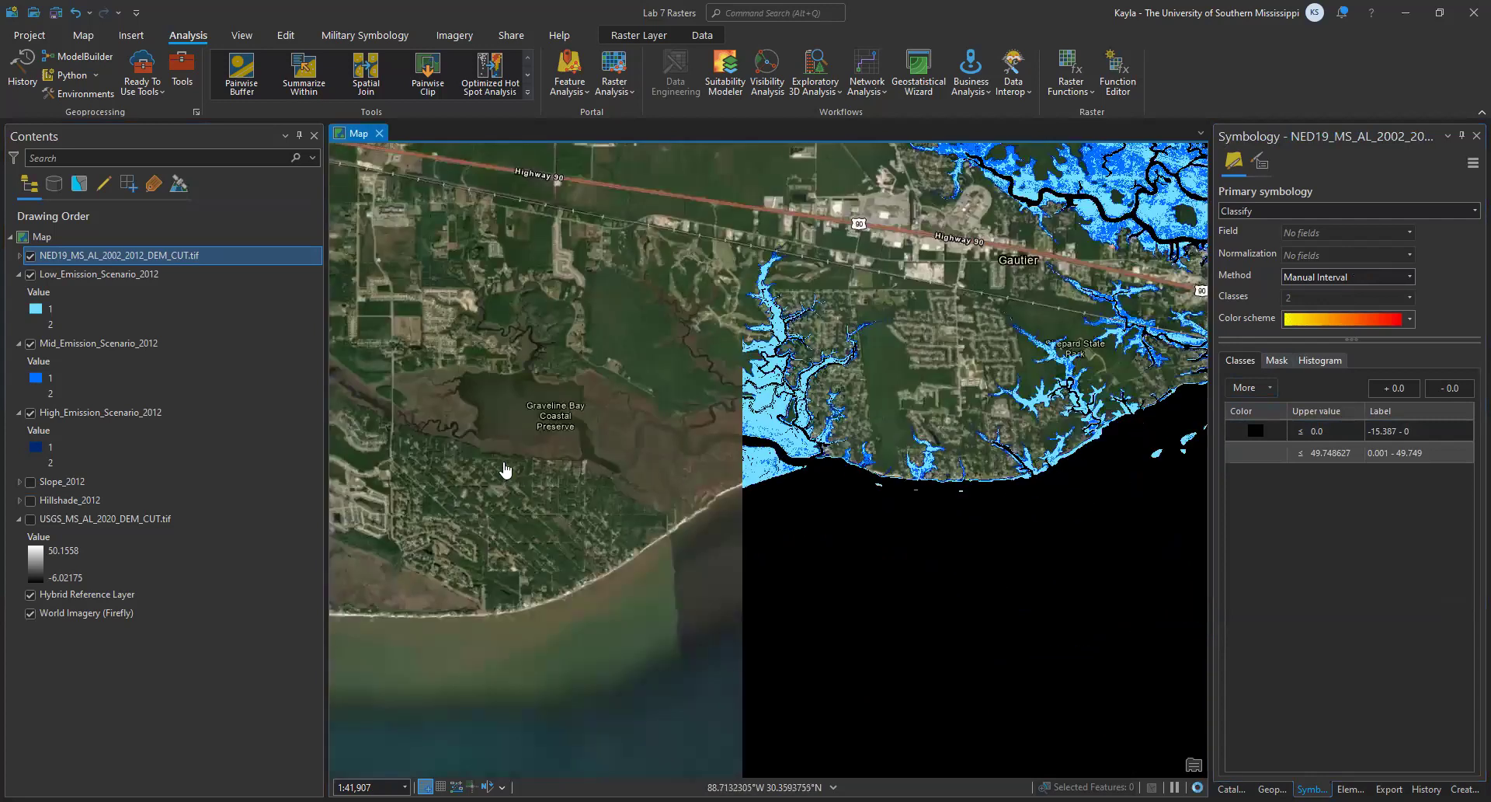
scroll(505, 470, "down", 6)
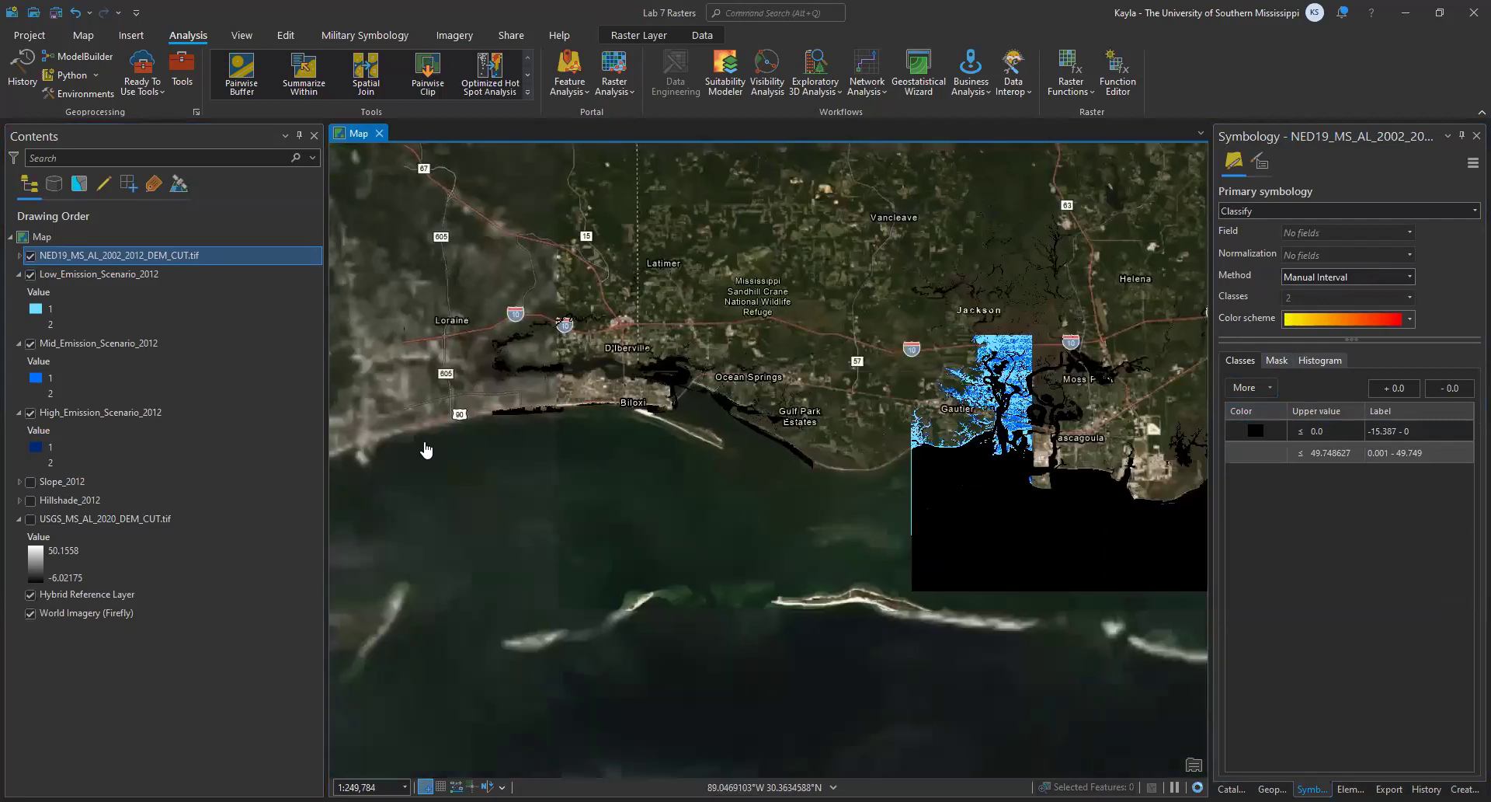
left_click_drag(975, 468, 1170, 459)
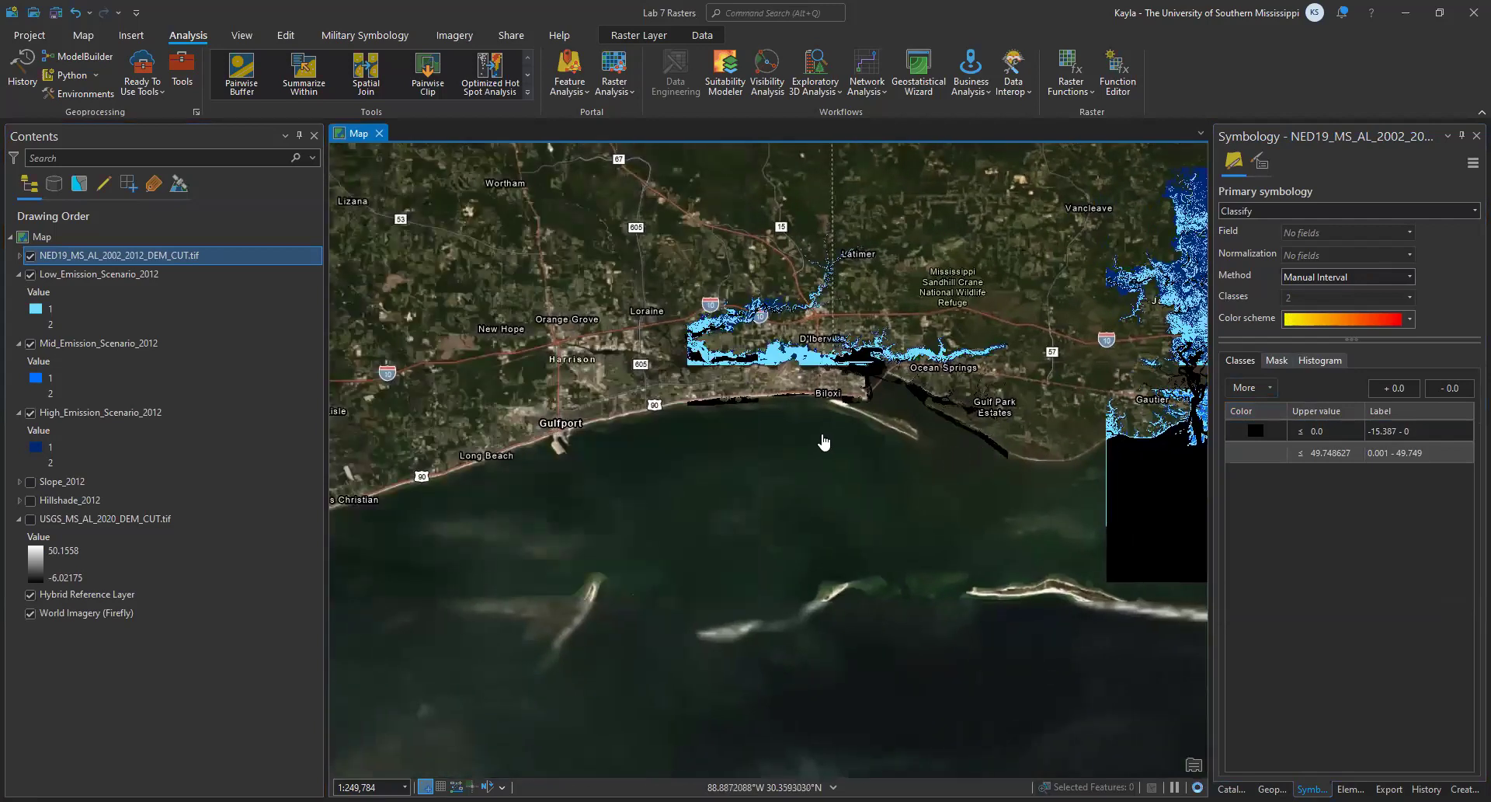
scroll(838, 381, "up", 3)
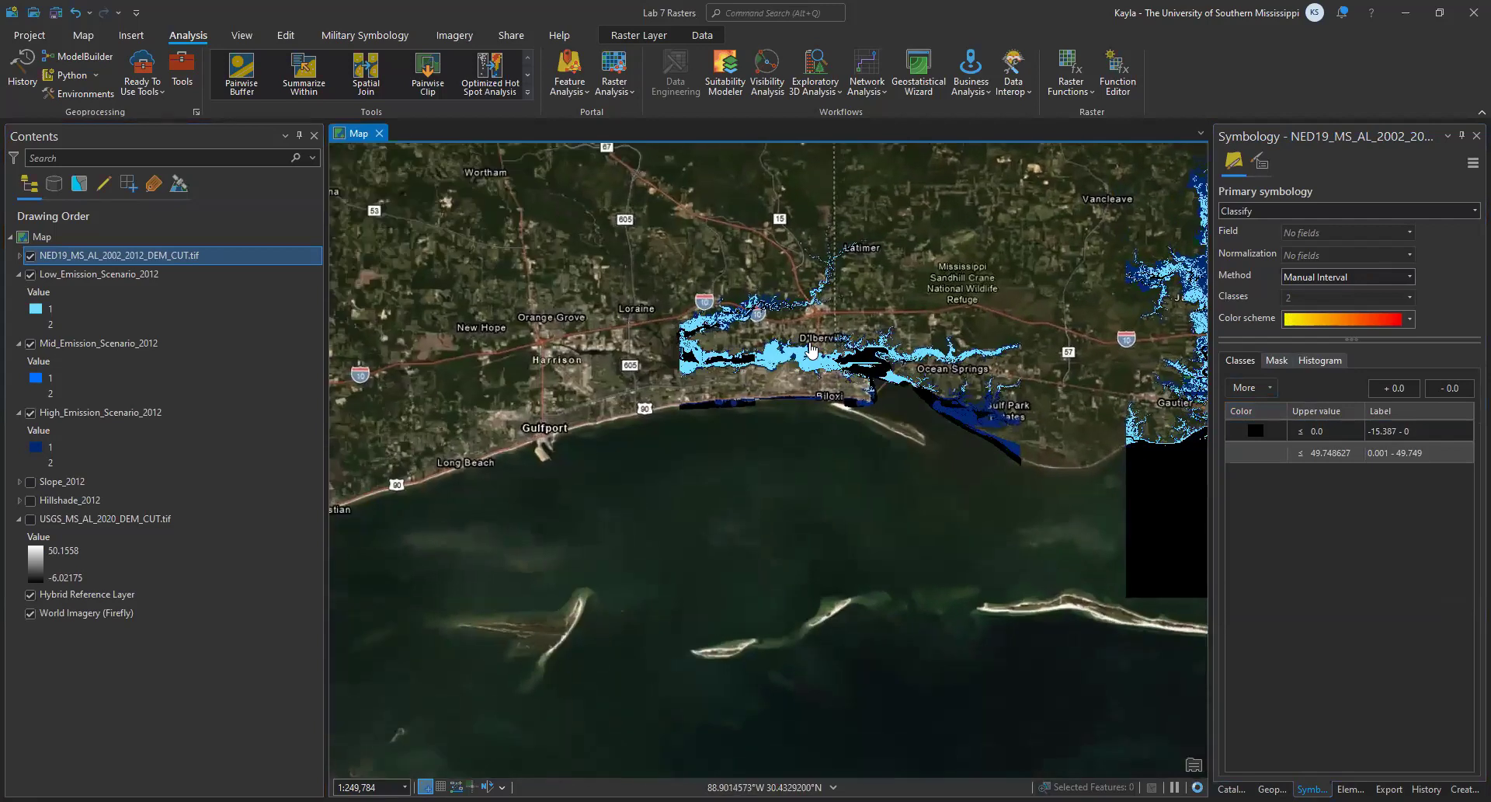
scroll(857, 453, "up", 2)
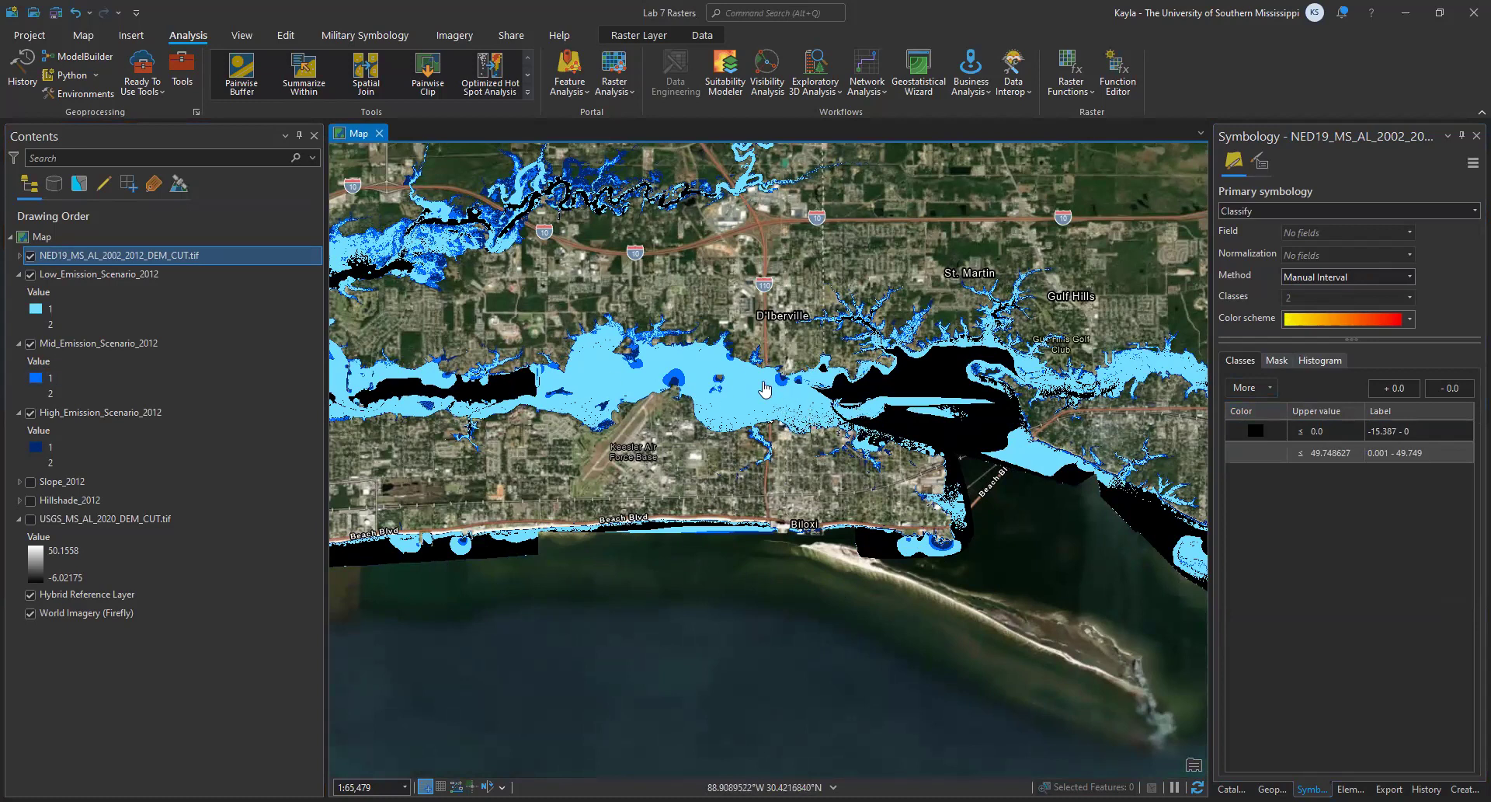
- Compare the scenarios around Biloxi by hiding the 2012 DEM, low and mid layers in turn, and restore them all
left_click(57, 301)
left_click(31, 275)
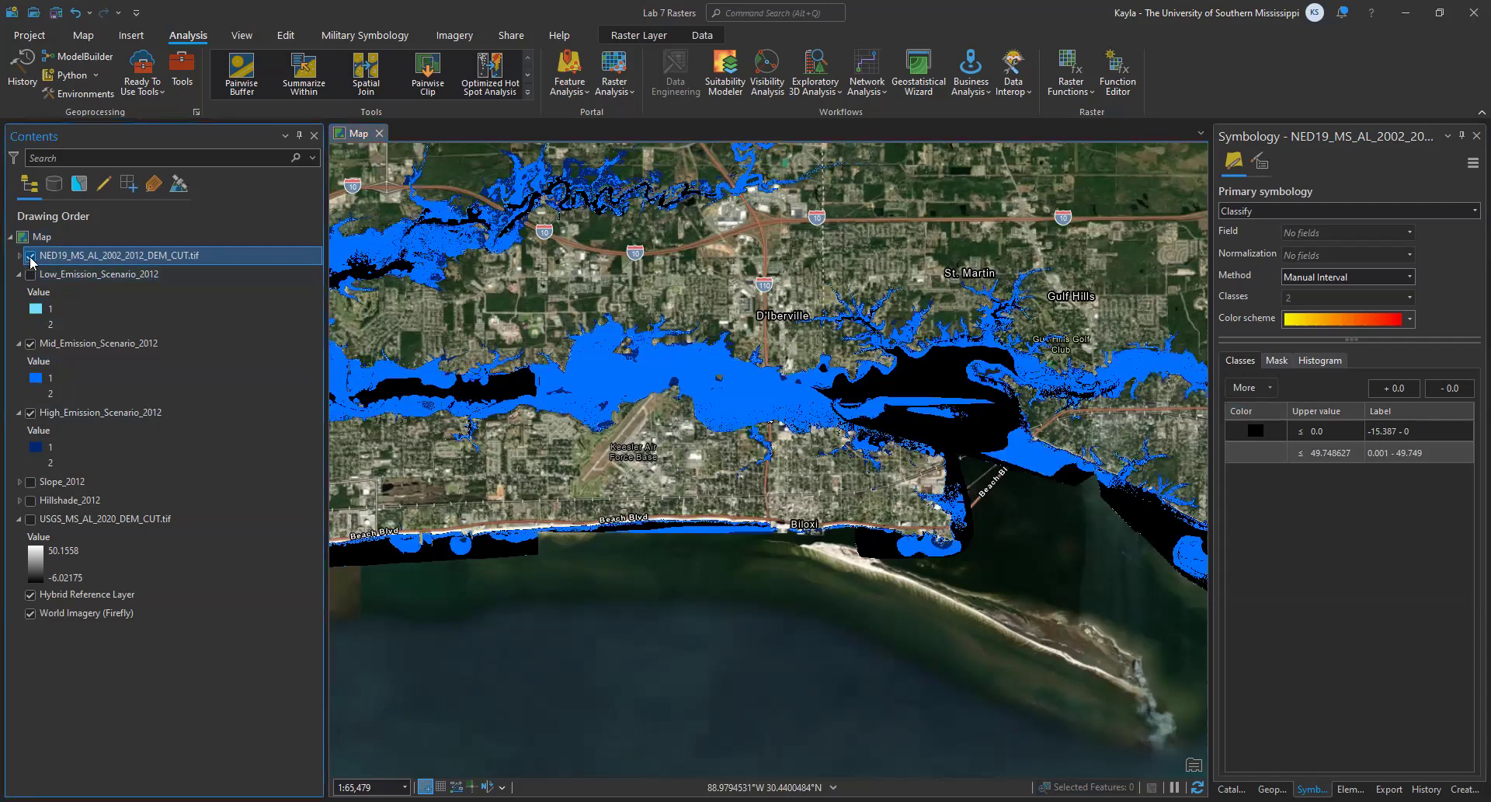
left_click(30, 255)
left_click(31, 343)
left_click(31, 413)
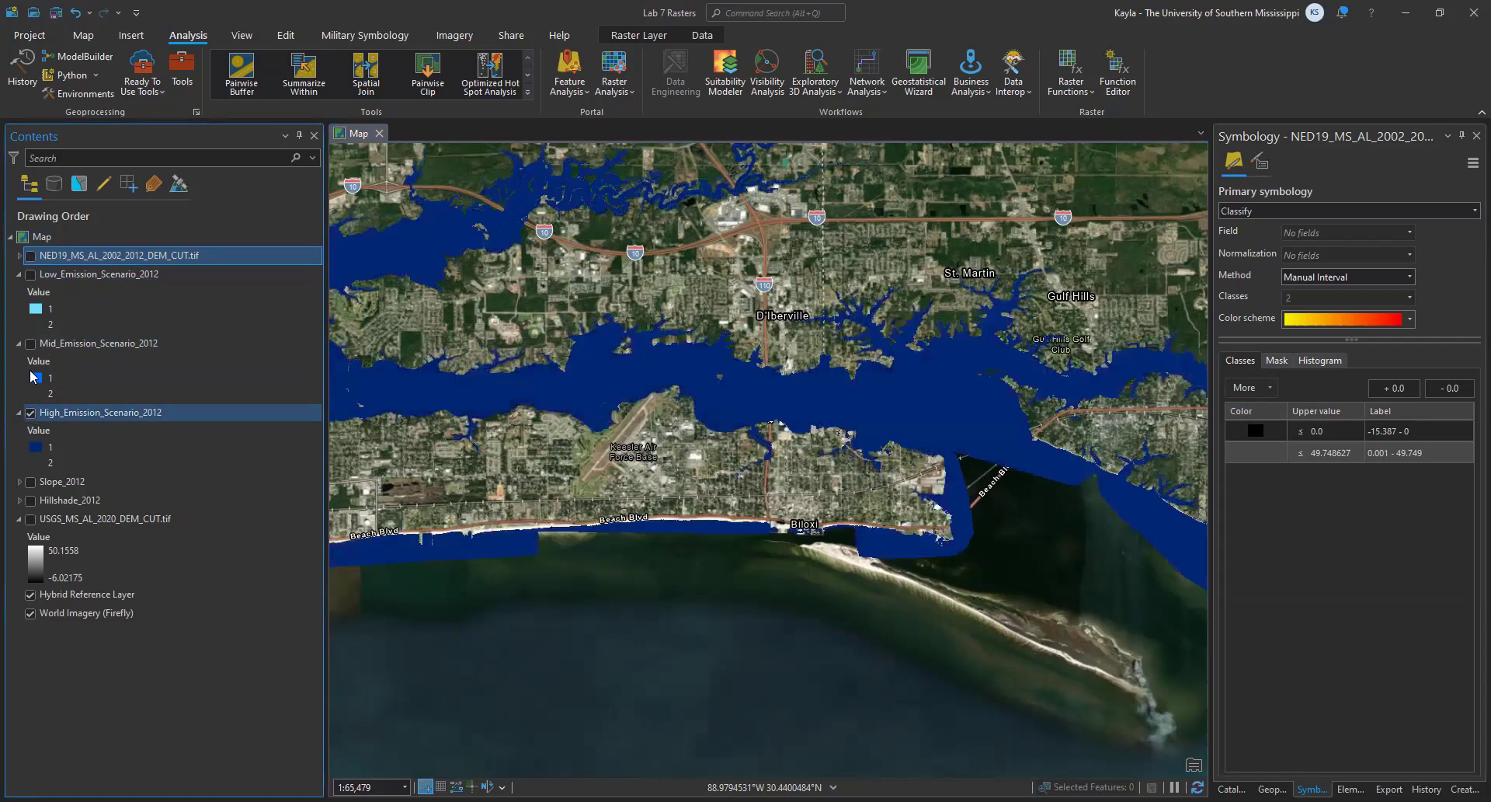
left_click(30, 345)
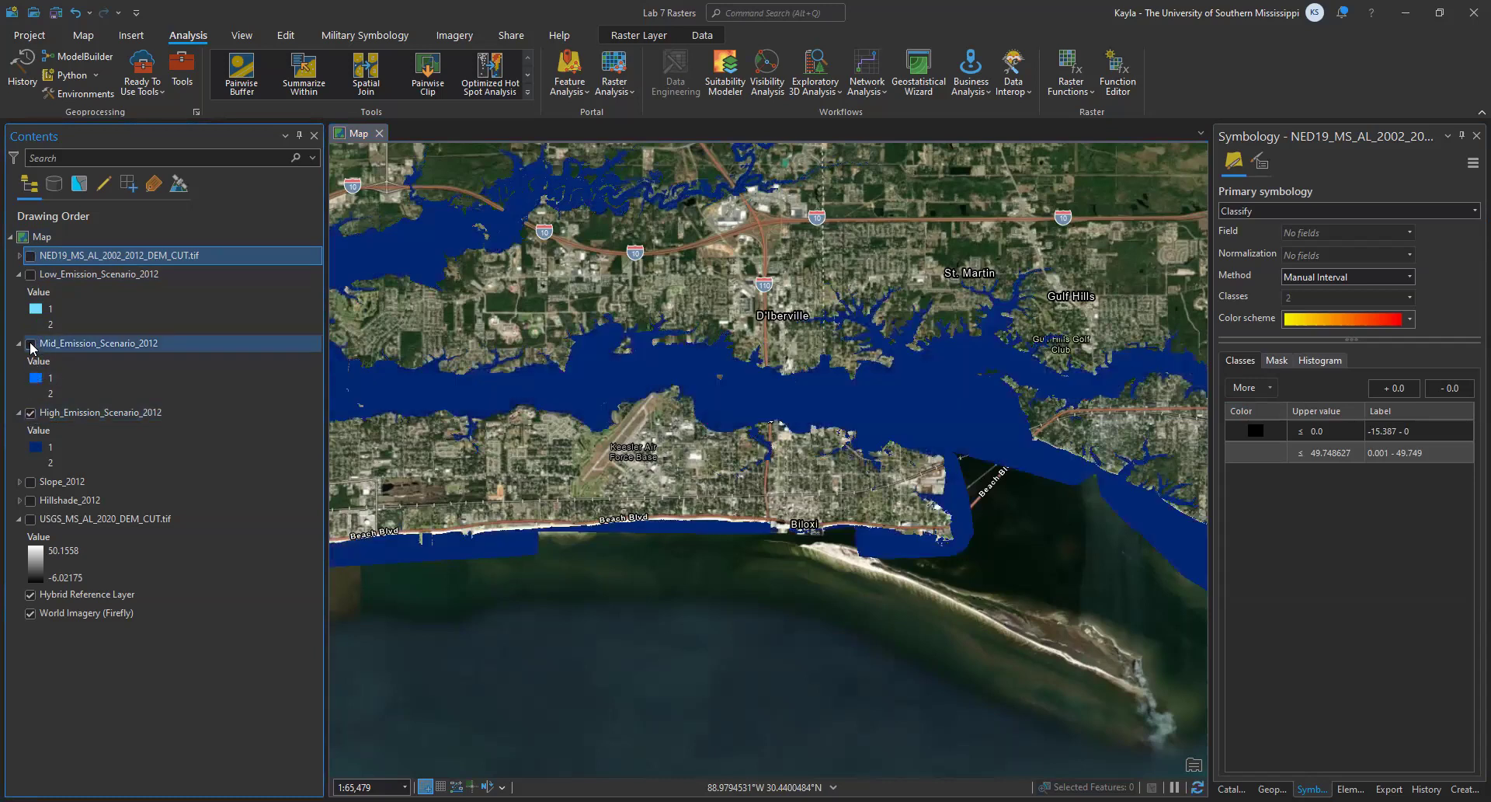
left_click(34, 275)
left_click(31, 276)
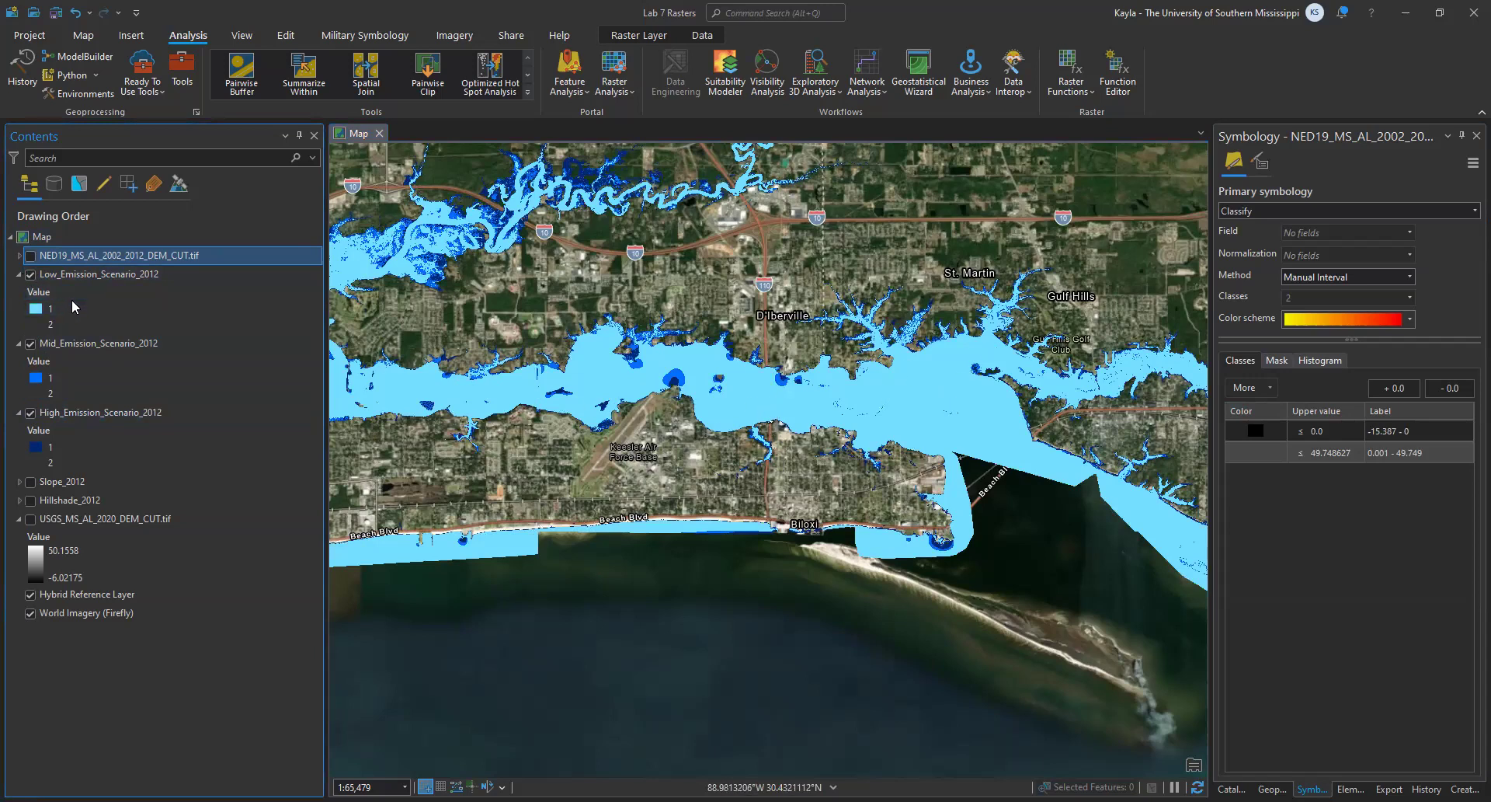
left_click(30, 255)
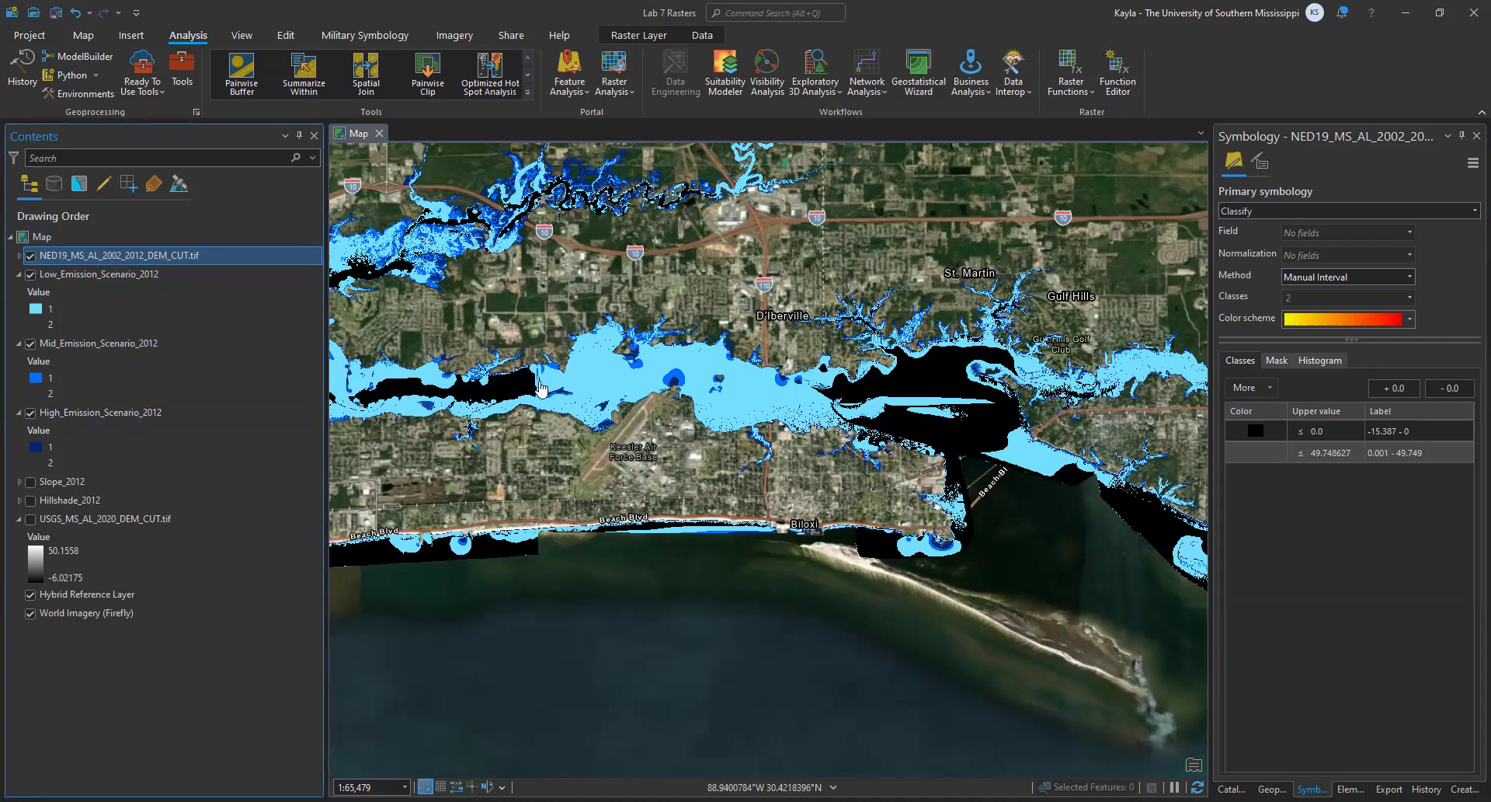
- Inspect the flood extents around Biloxi, D'Iberville and Ocean Springs, and across the whole coast to Pascagoula
left_click_drag(516, 395, 813, 426)
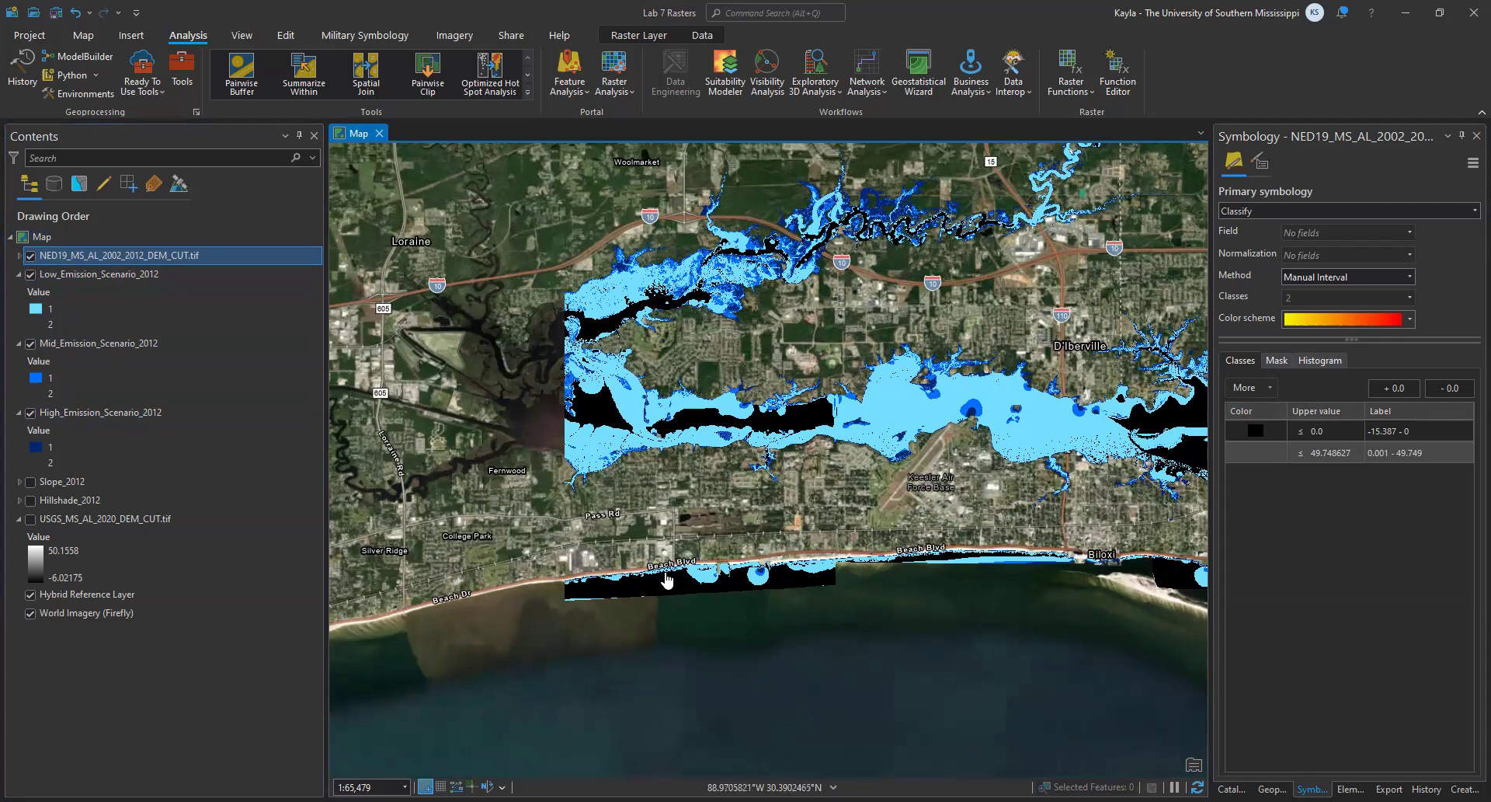
left_click_drag(920, 439, 510, 554)
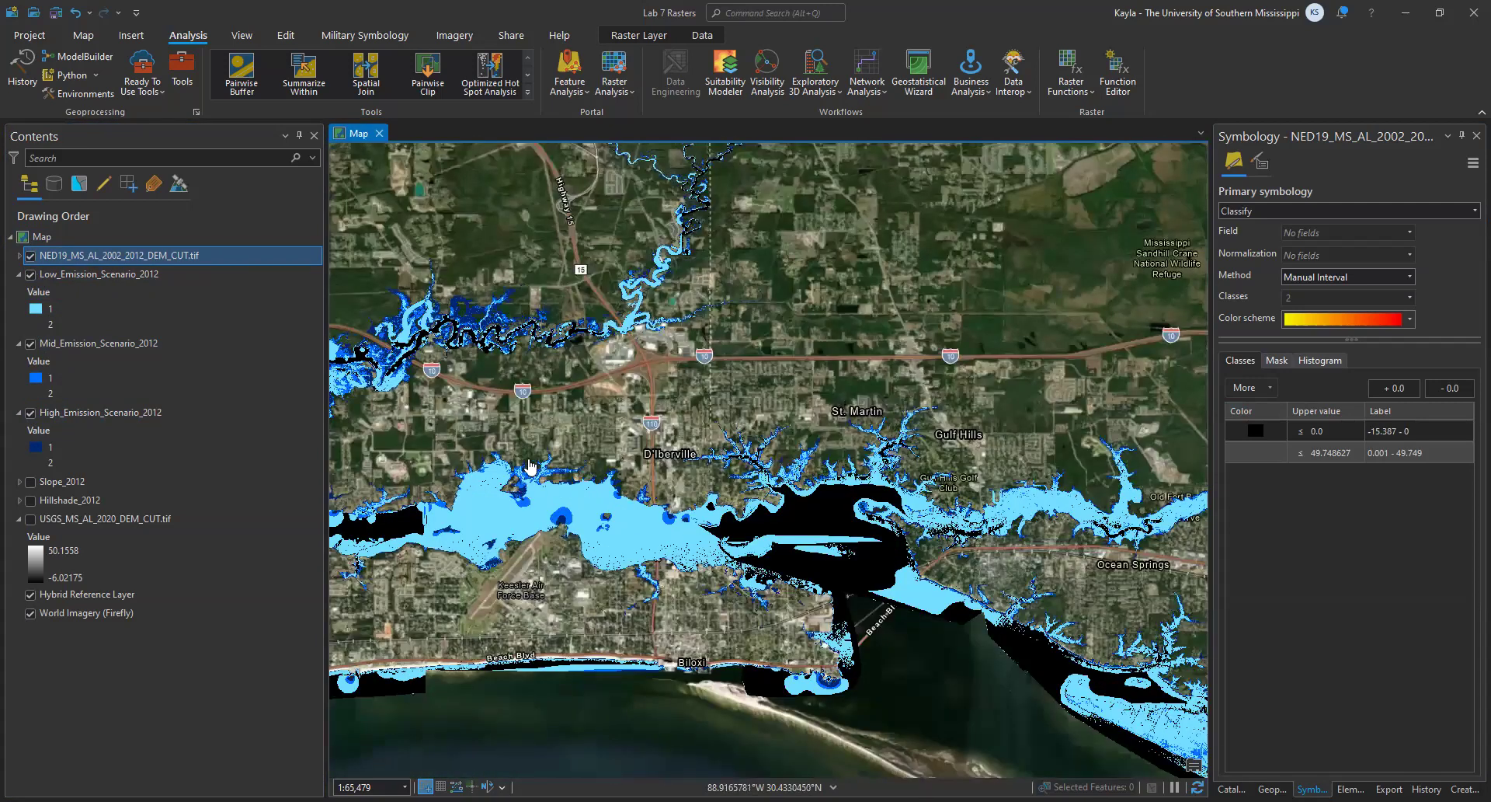
left_click_drag(532, 320, 584, 541)
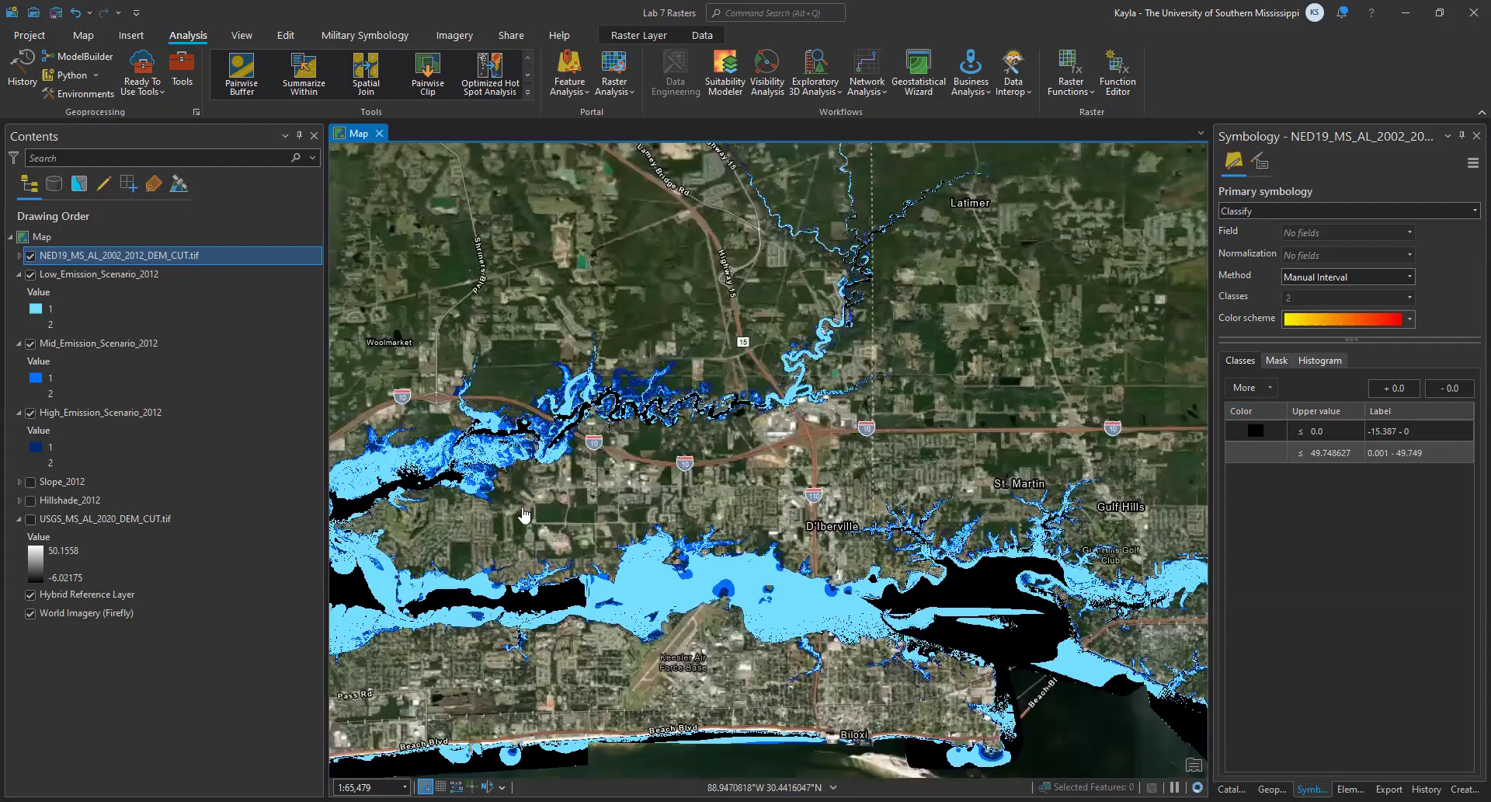
left_click_drag(1115, 756, 891, 629)
left_click_drag(975, 592, 734, 495)
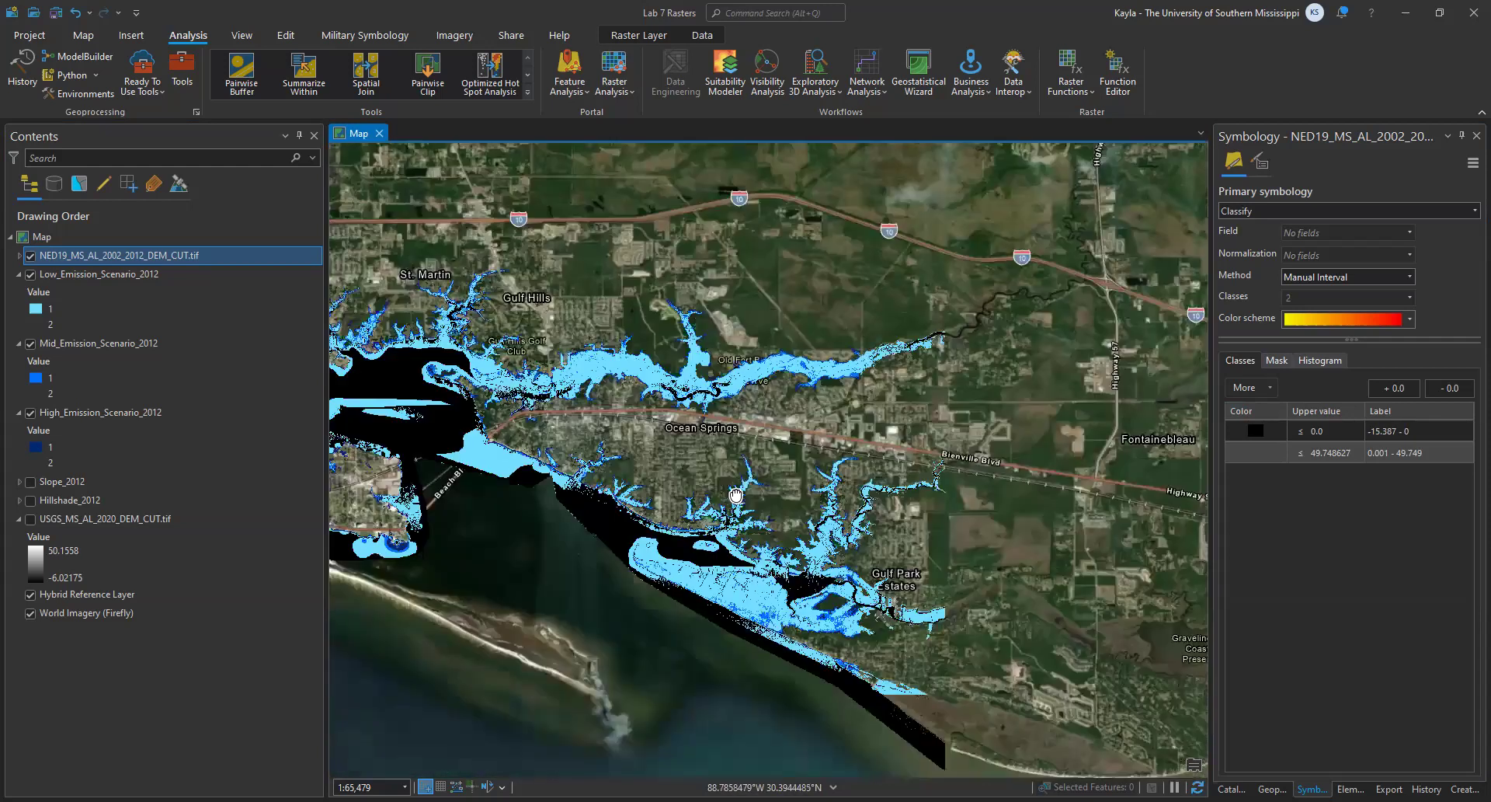
left_click_drag(733, 578, 498, 517)
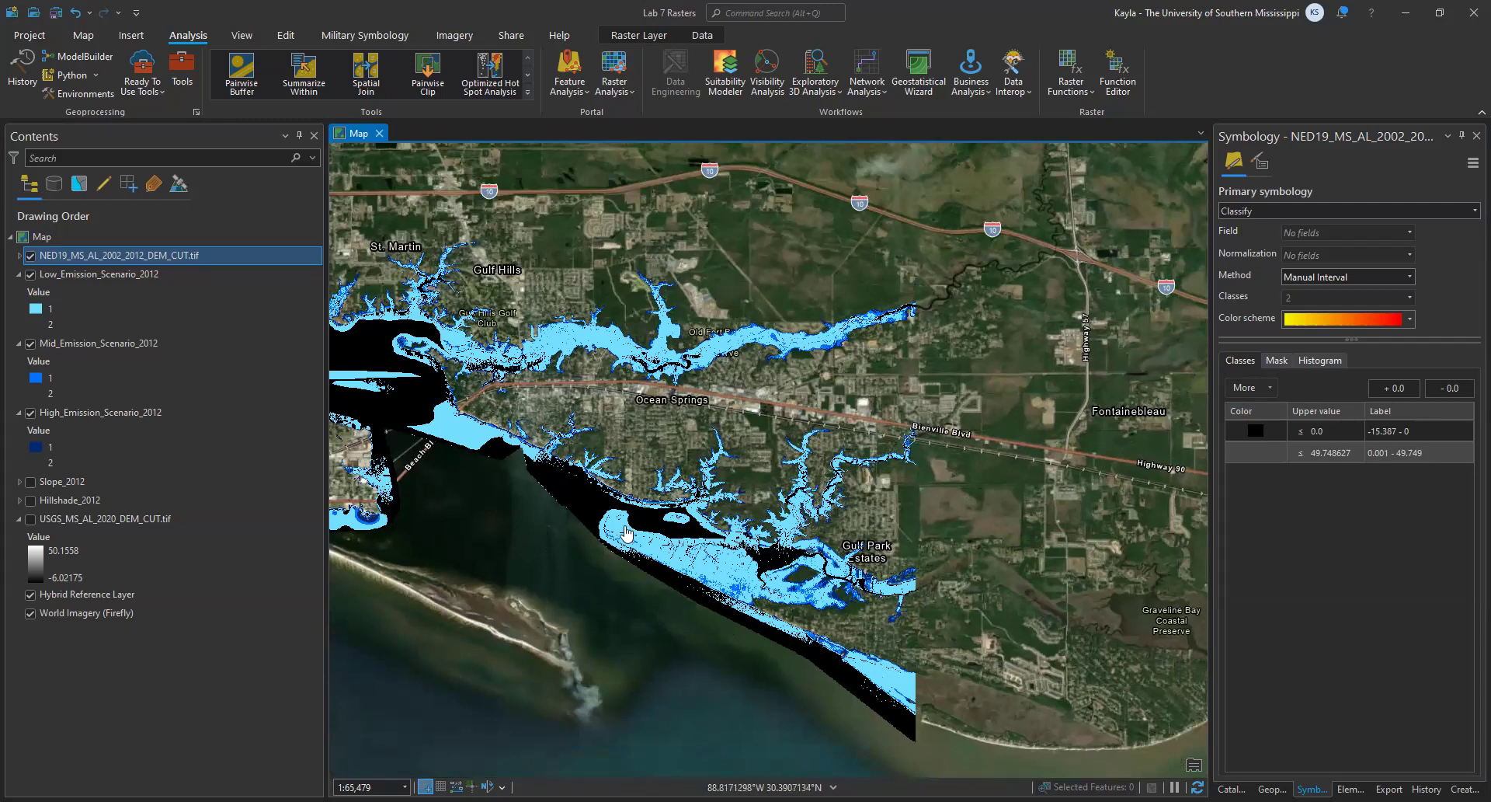
left_click_drag(613, 588, 1028, 674)
left_click_drag(571, 557, 1010, 587)
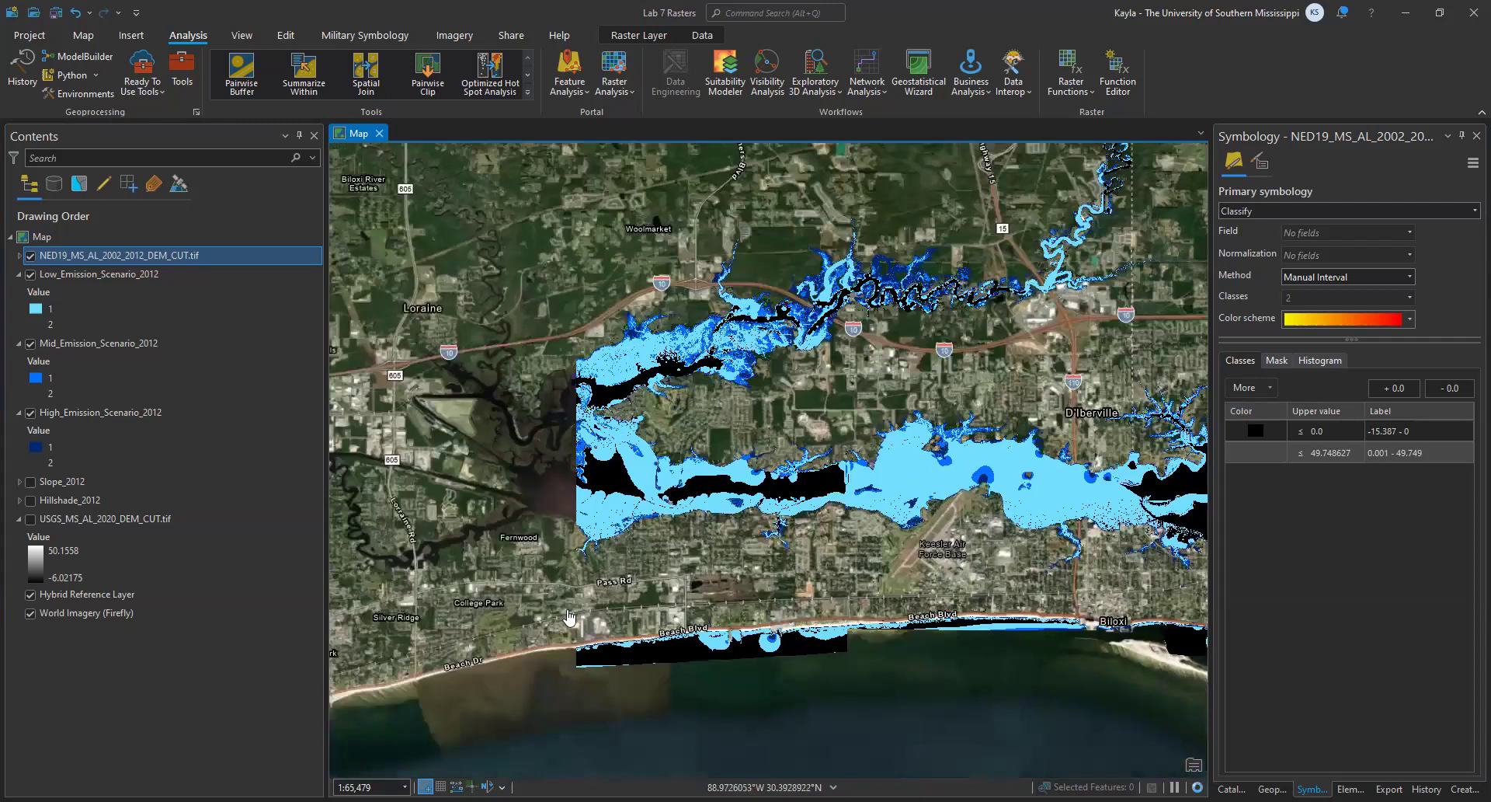
scroll(533, 605, "down", 5)
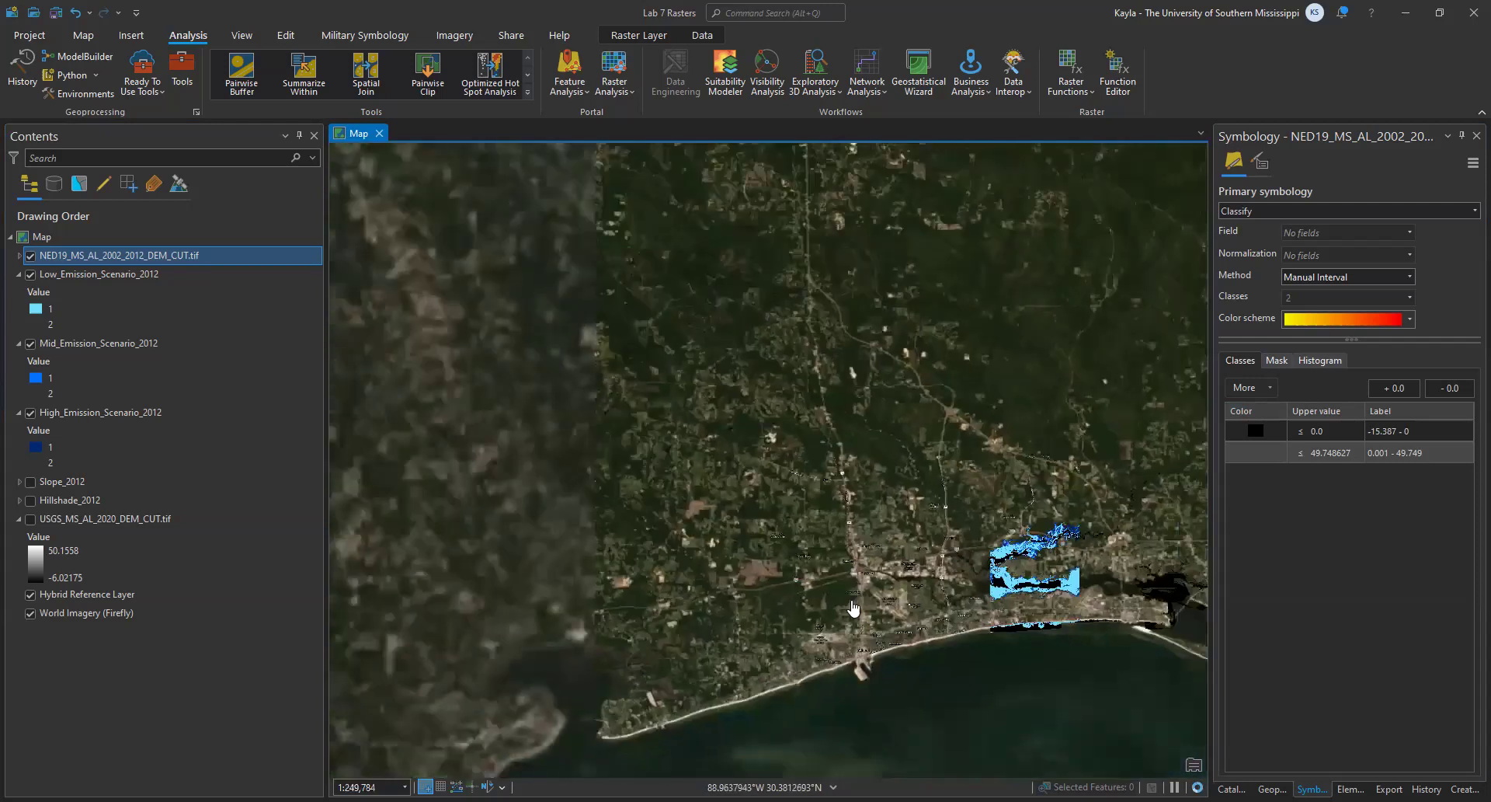
left_click_drag(581, 599, 256, 496)
left_click_drag(901, 557, 1052, 689)
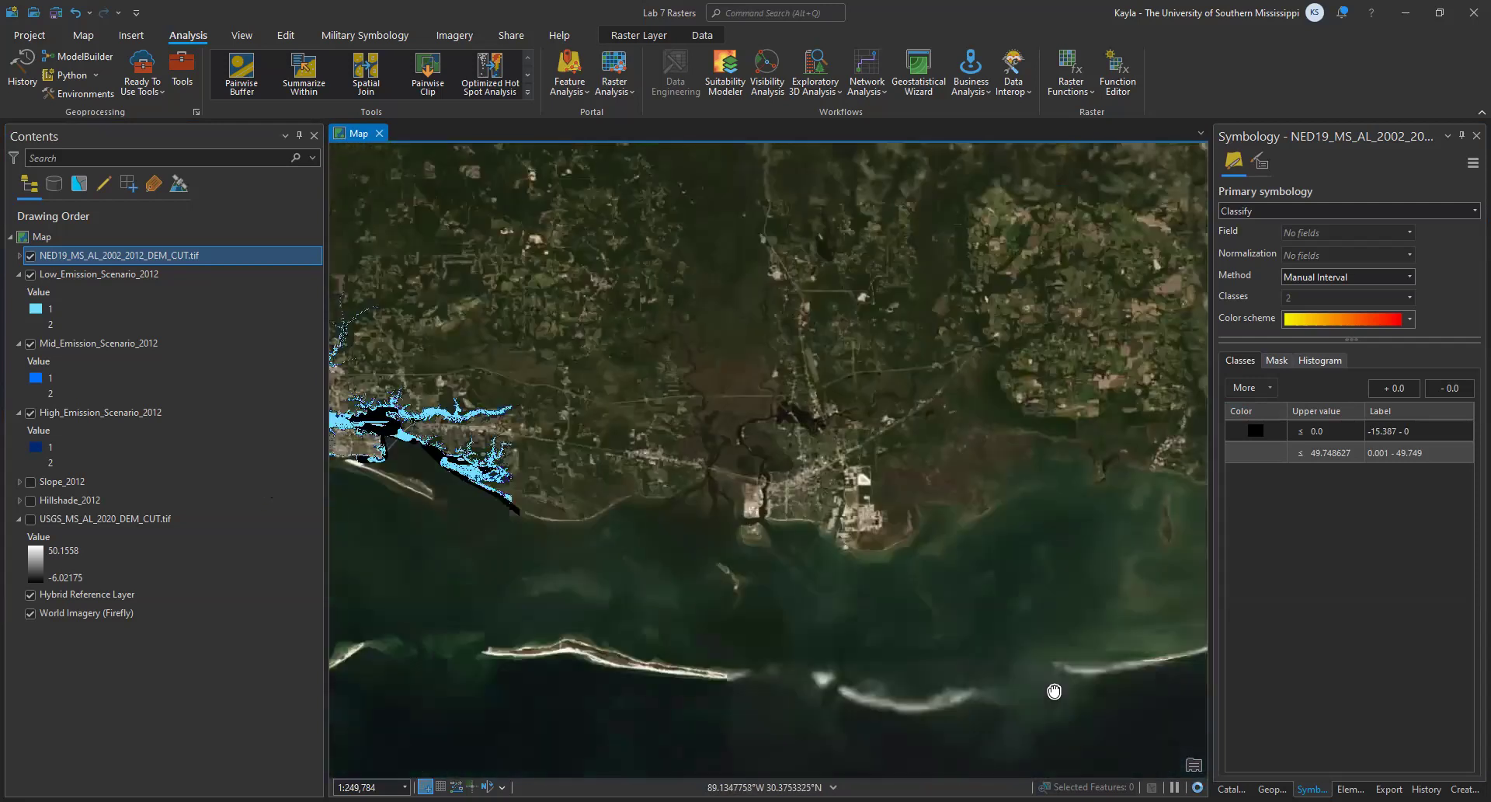
left_click_drag(633, 665, 1485, 672)
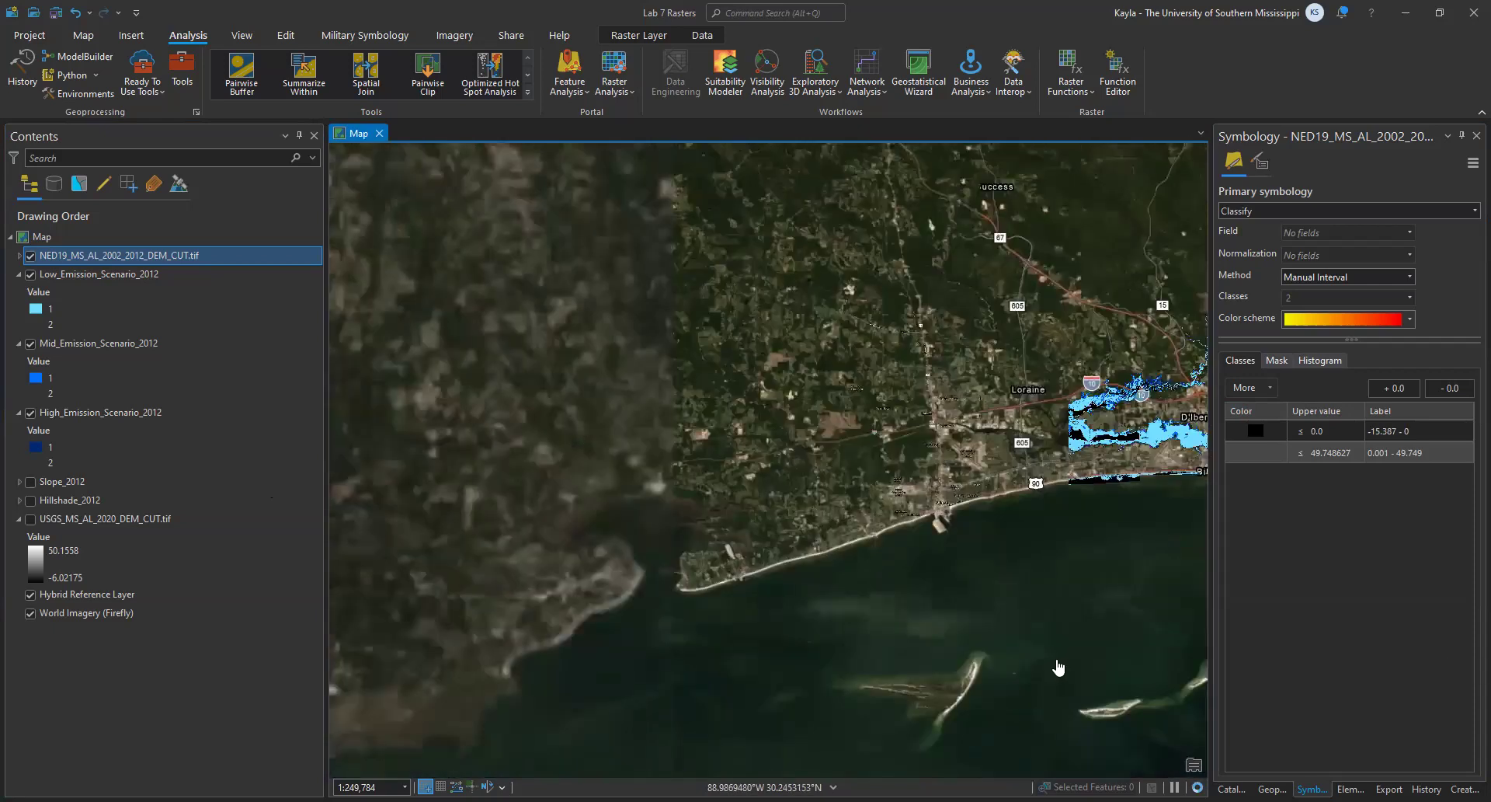
scroll(1028, 518, "down", 2)
left_click_drag(756, 596, 312, 647)
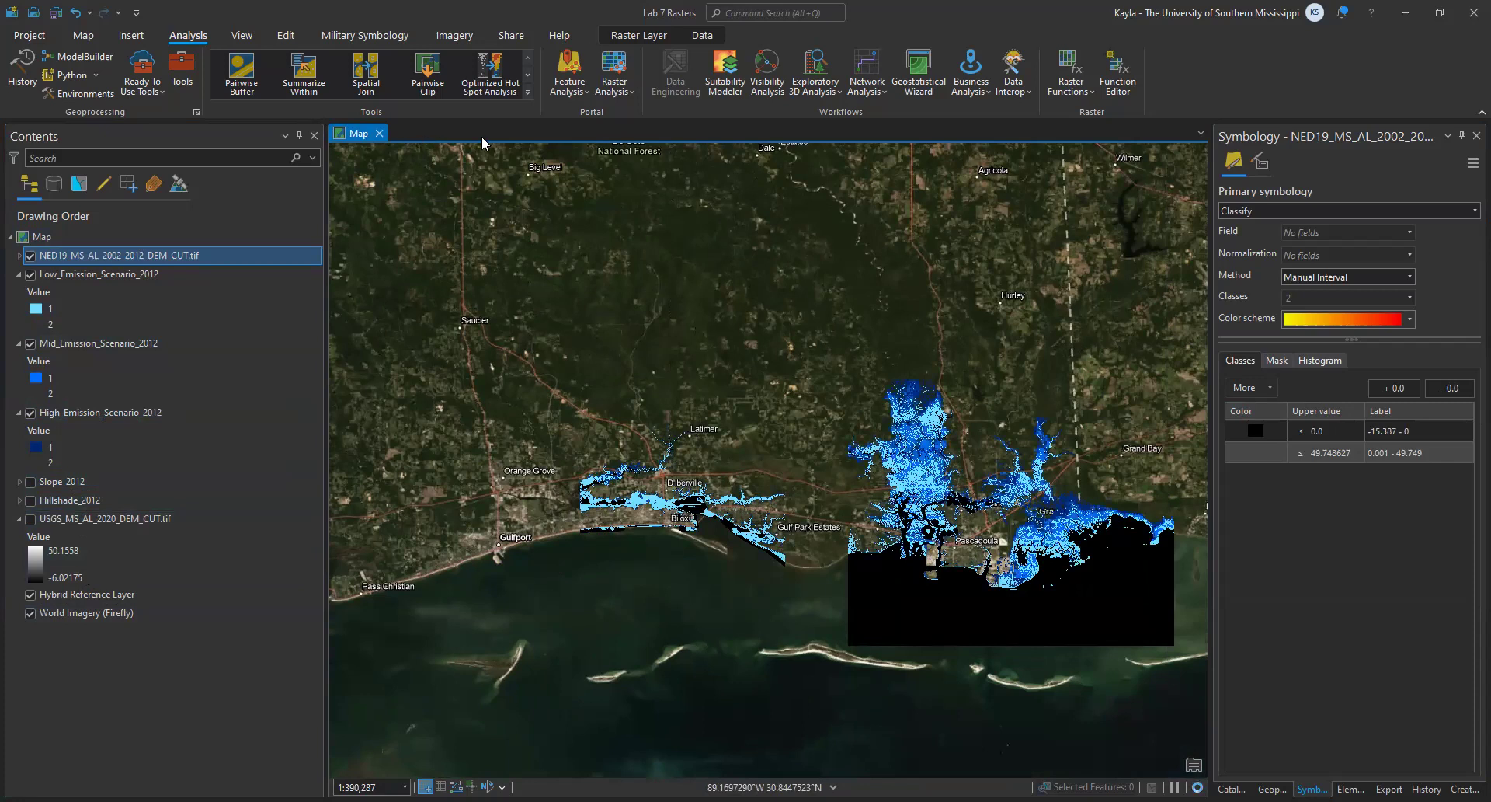
- Add a new map to the project
left_click(83, 35)
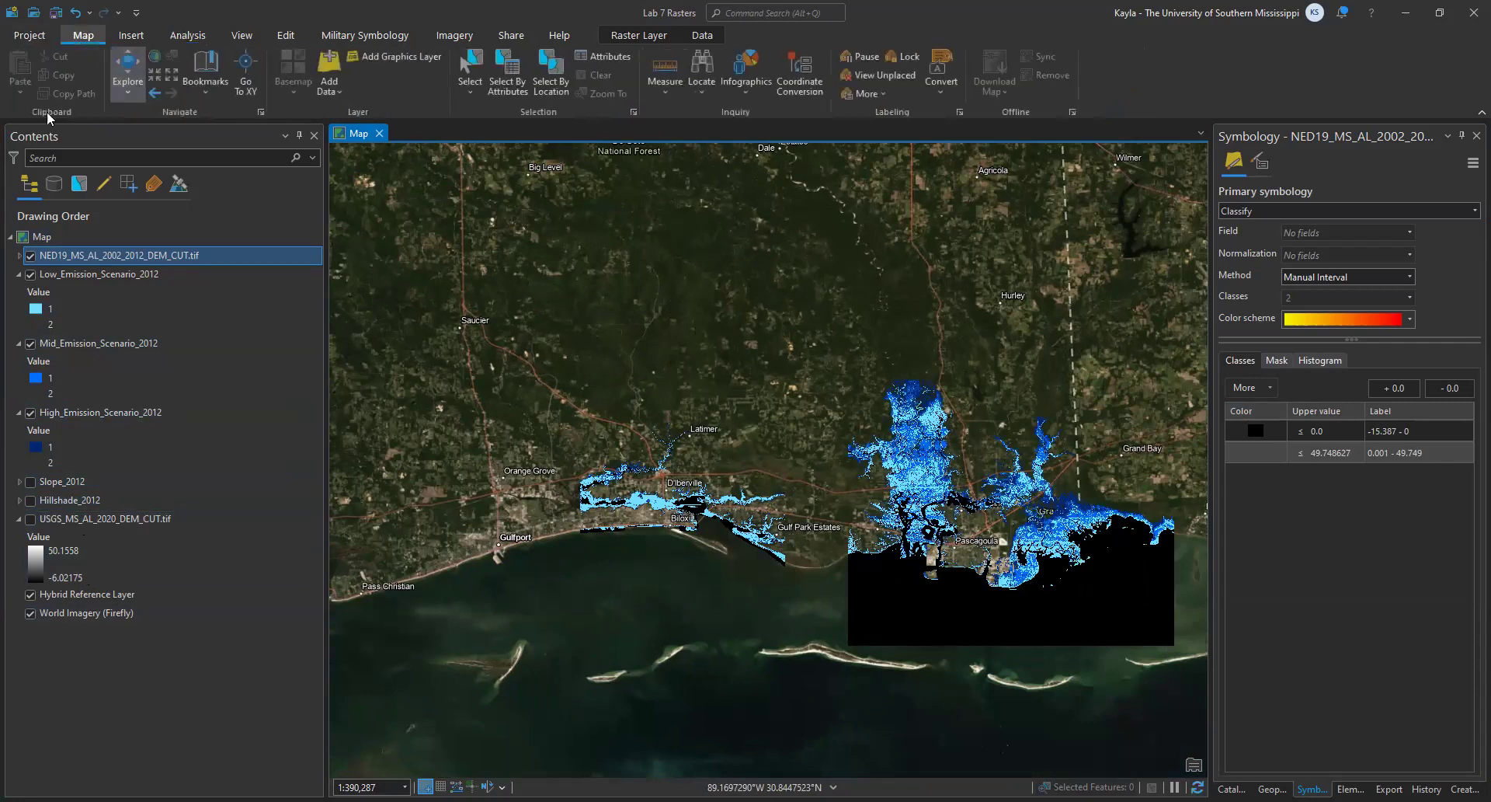
left_click(131, 35)
left_click(20, 75)
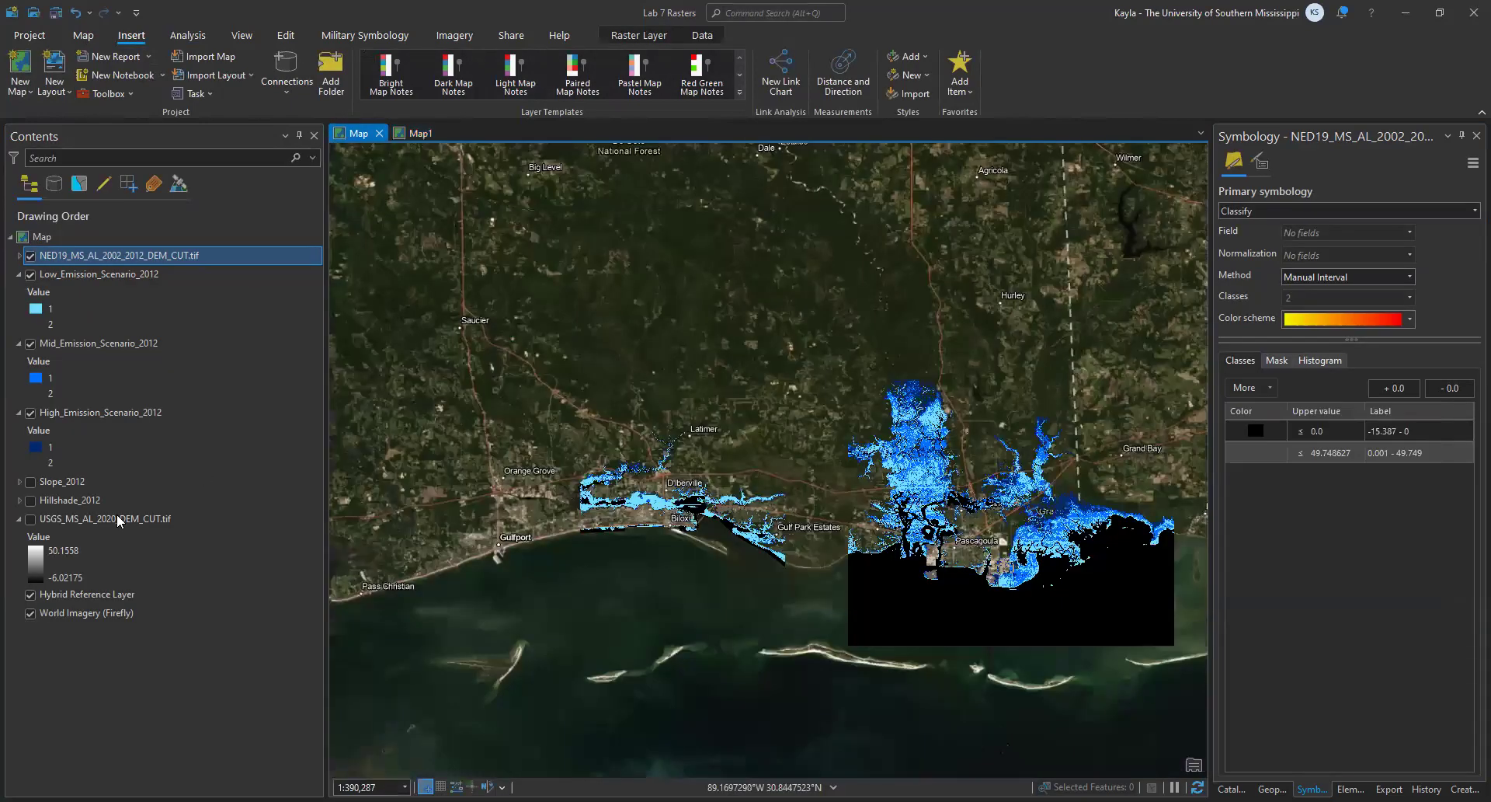
- Copy the USGS_MS_AL_2020_DEM_CUT.tif layer from Map into Map1 and make it visible there
left_click(116, 518)
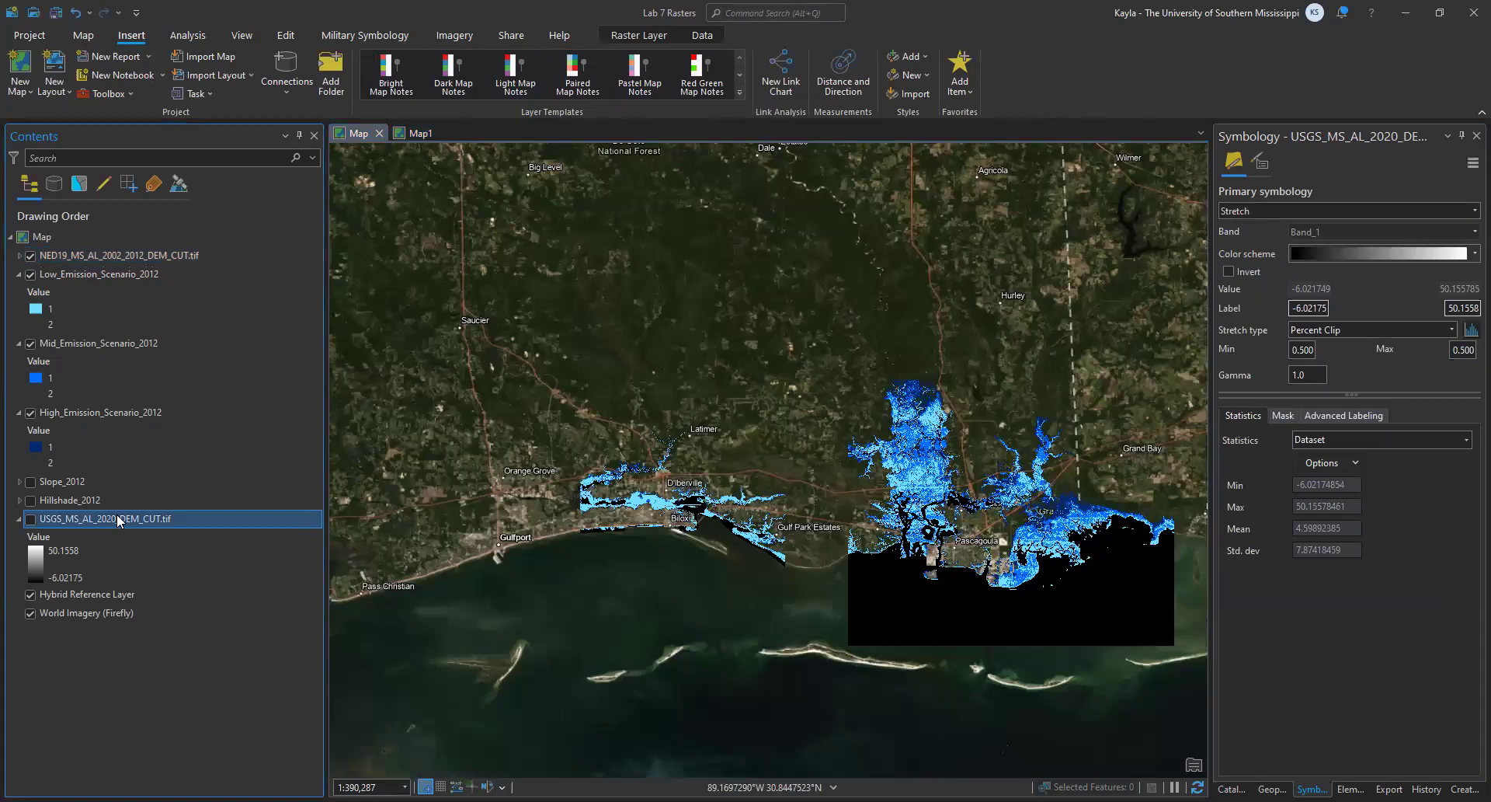
right_click(116, 514)
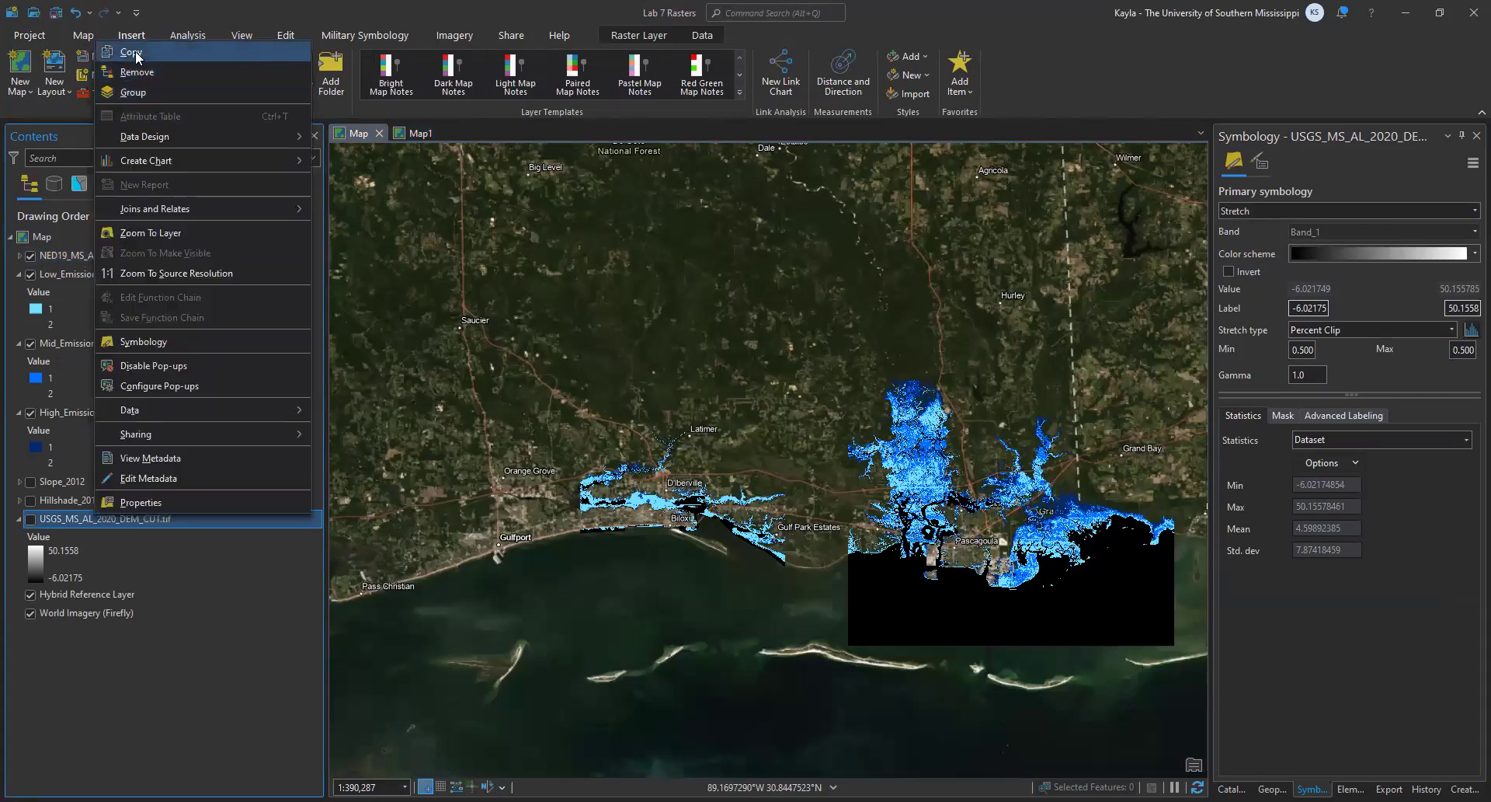
left_click(364, 119)
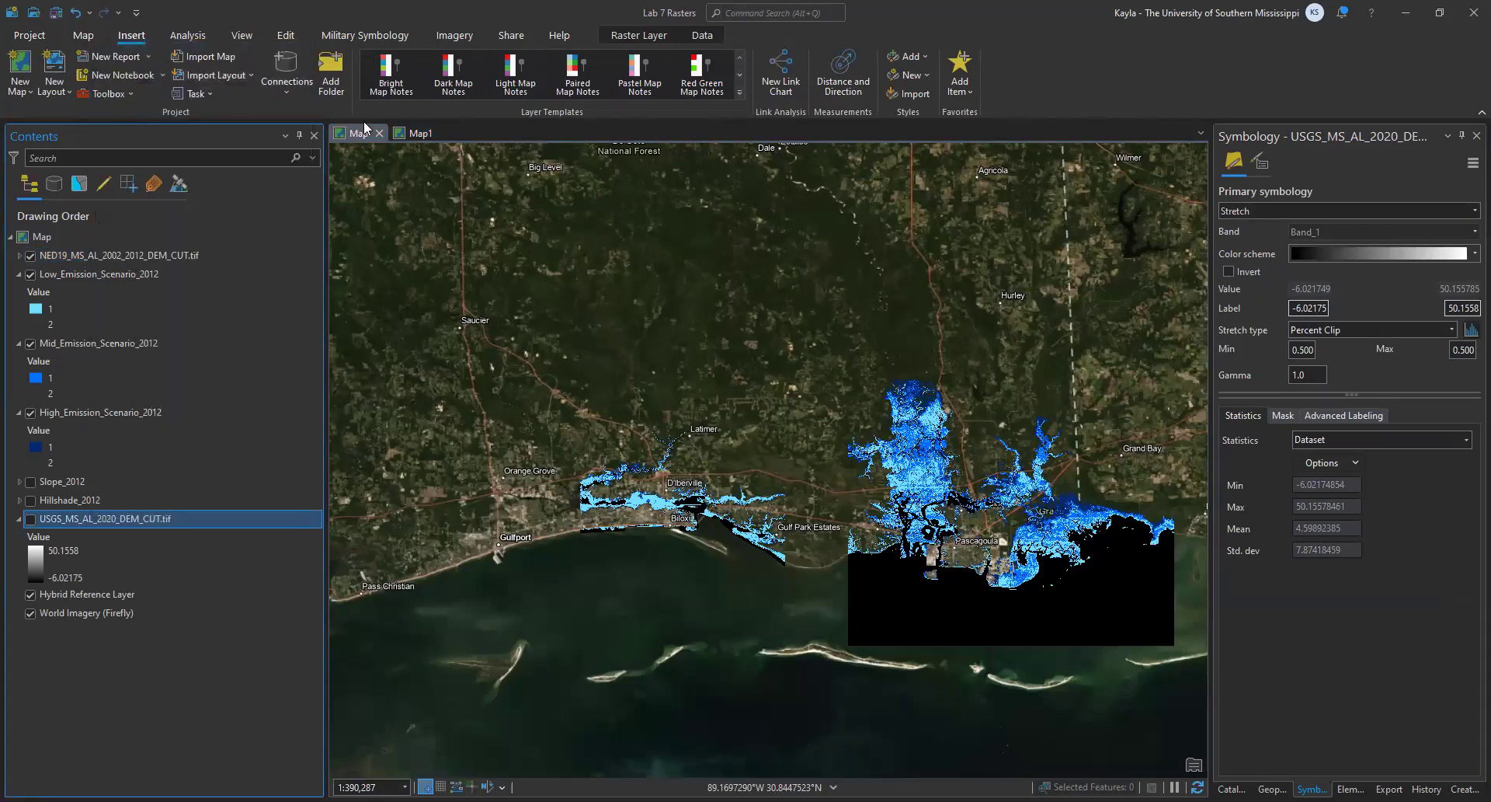
right_click(58, 236)
mouse_move(117, 253)
left_click(116, 288)
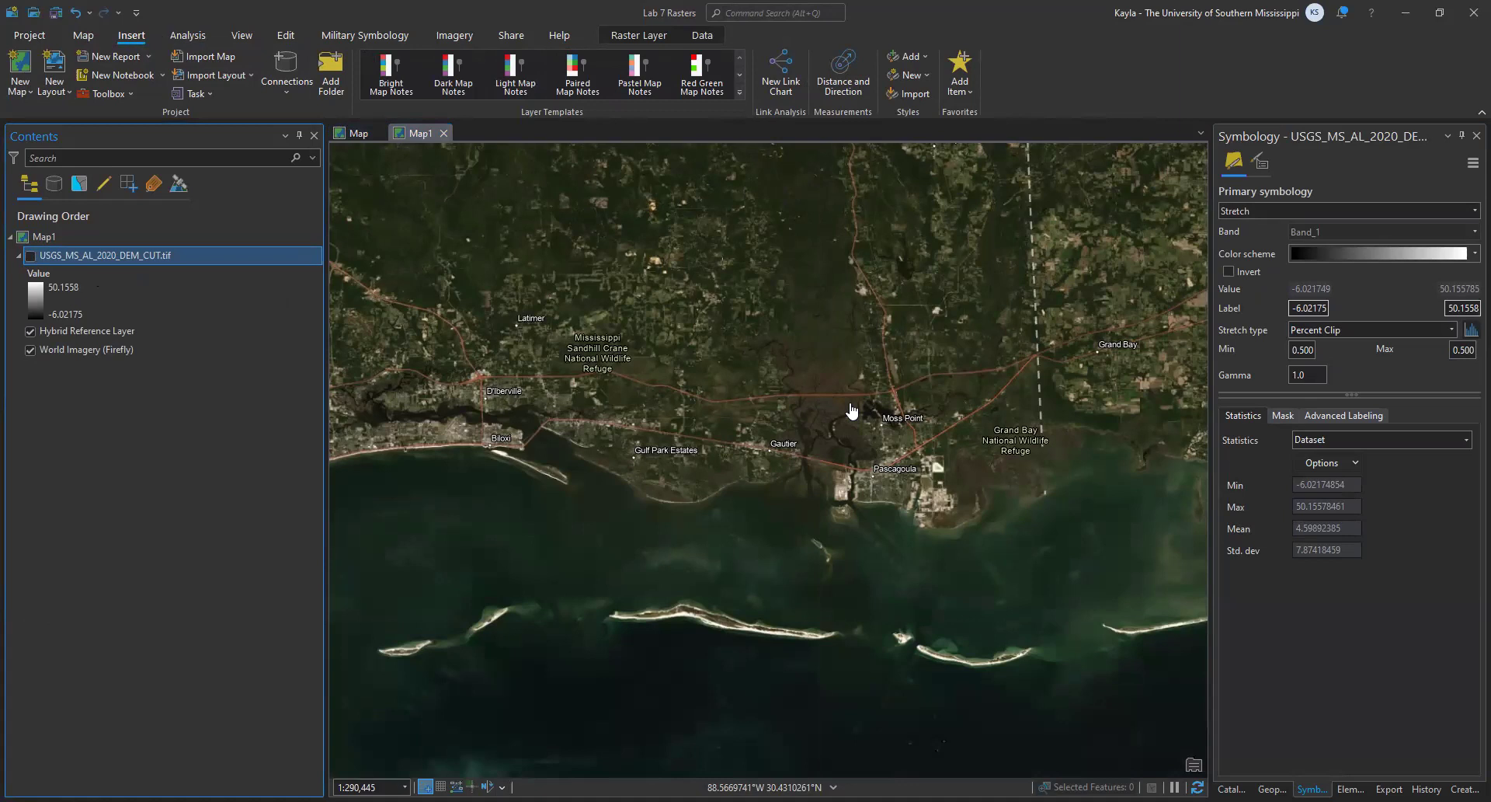
key("space")
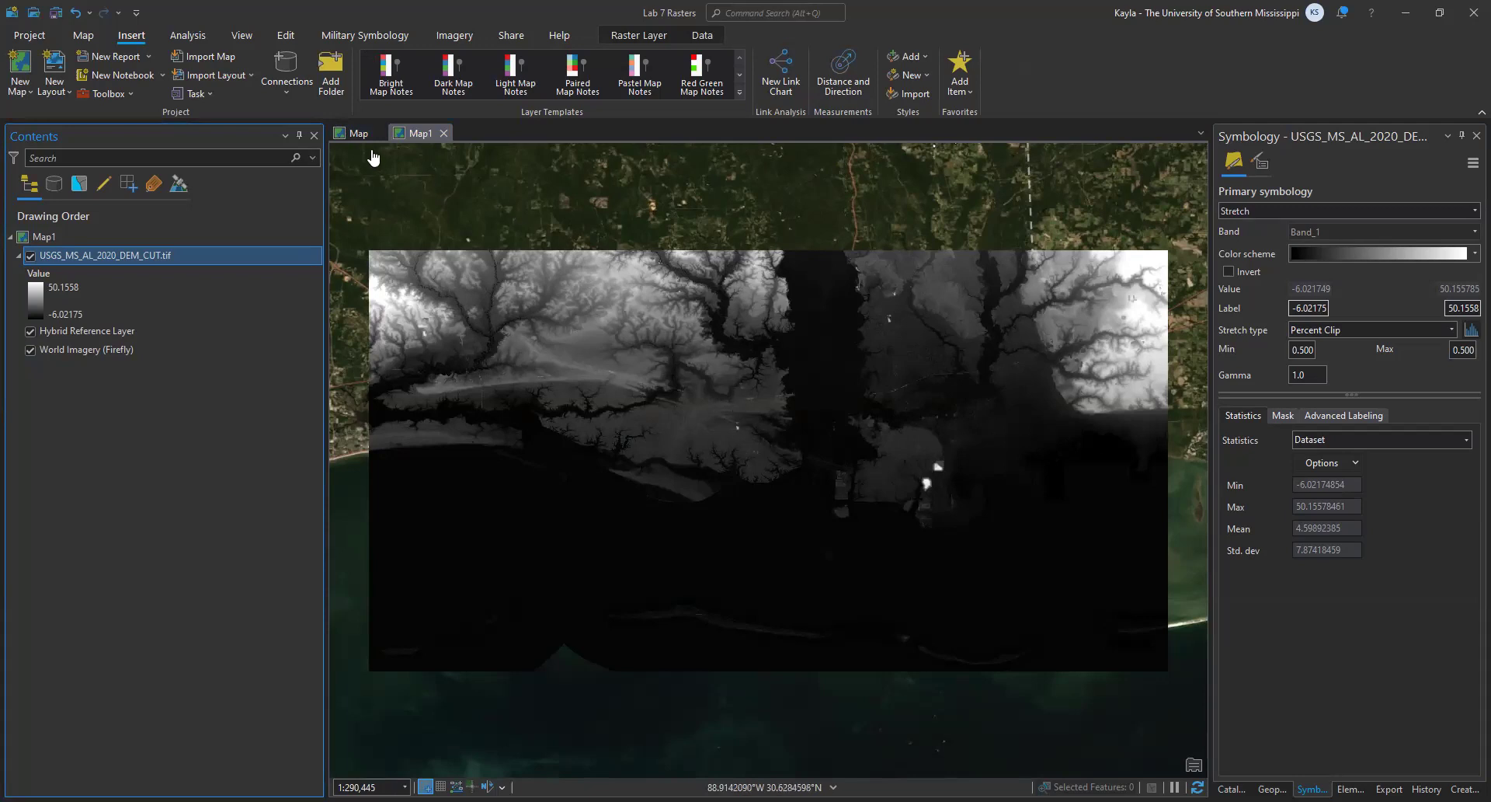
- Compare the 2012 scenario map with the 2020 DEM in Map1, including a close view of the DEM around Biloxi
key("ctrl+Tab")
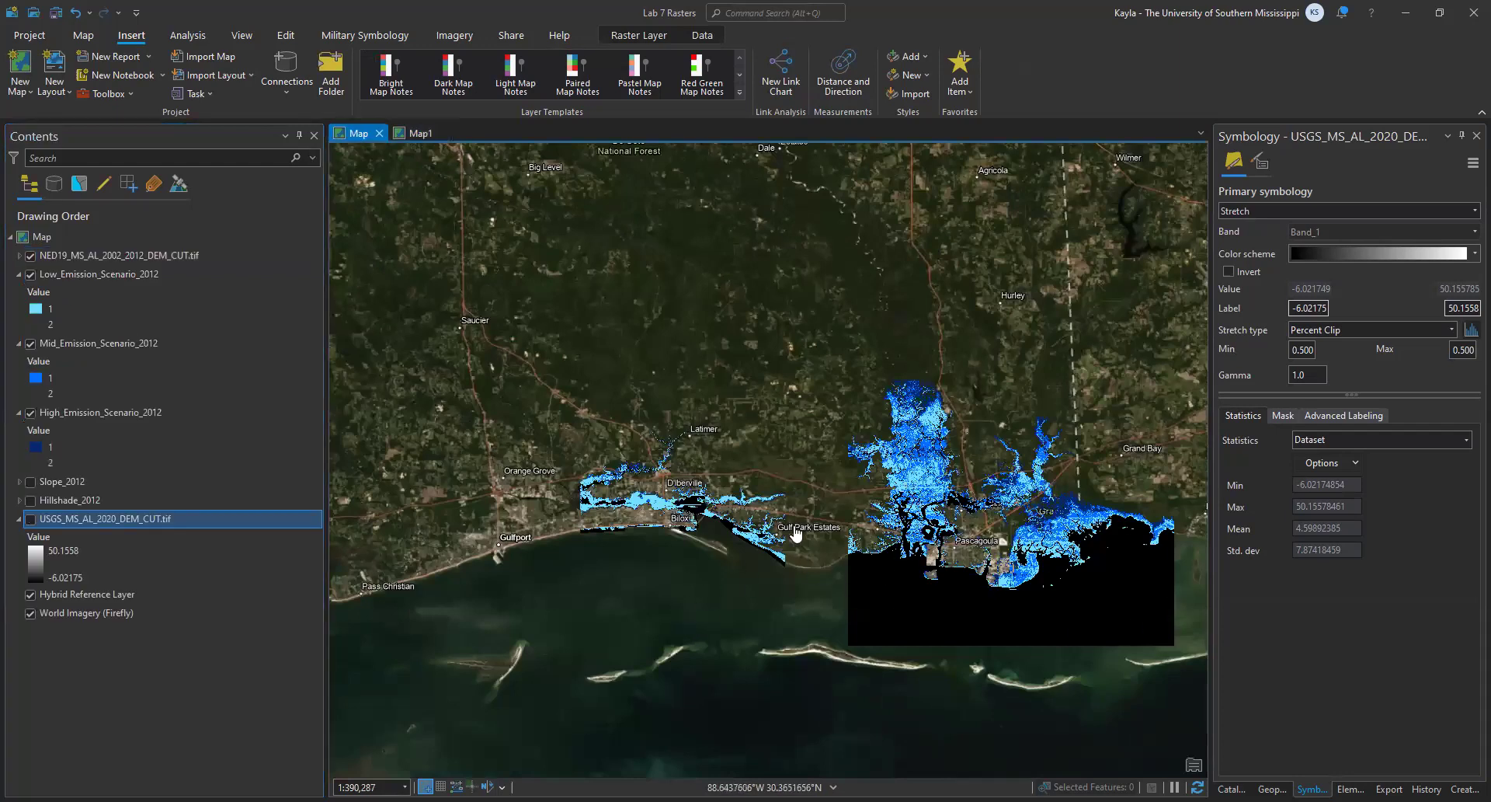
key("ctrl+Tab")
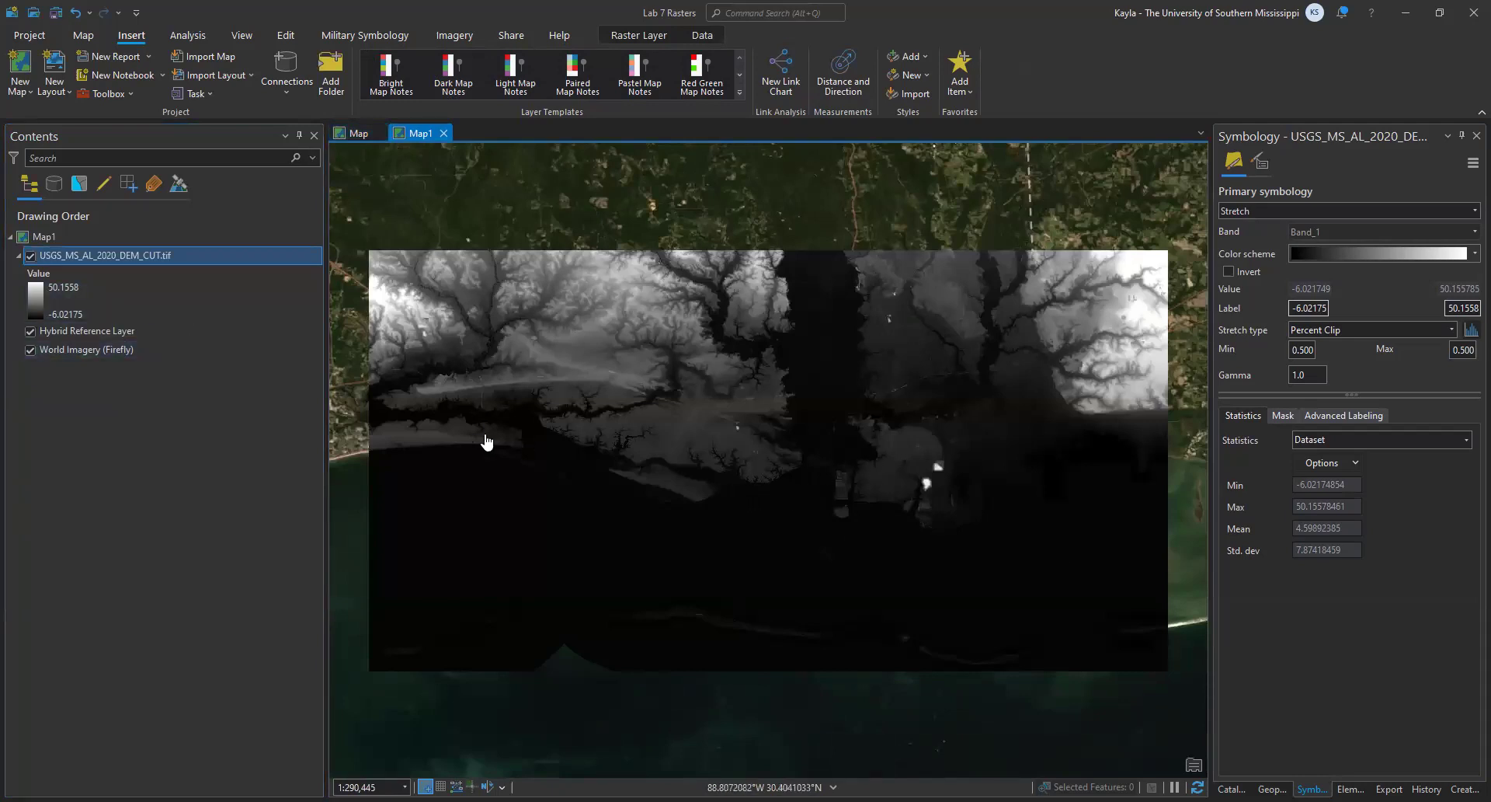
scroll(543, 369, "up", 5)
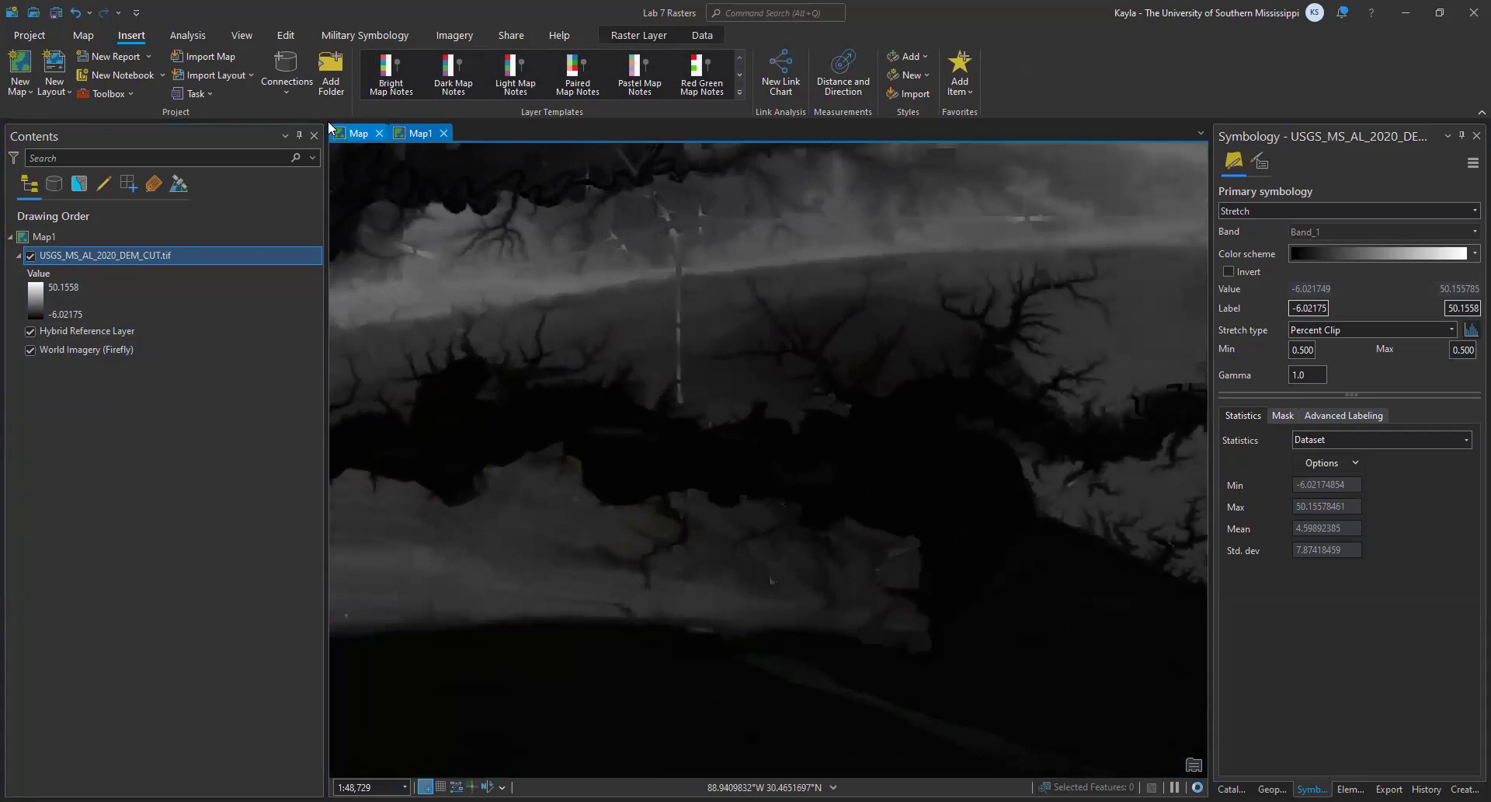
key("ctrl+Tab")
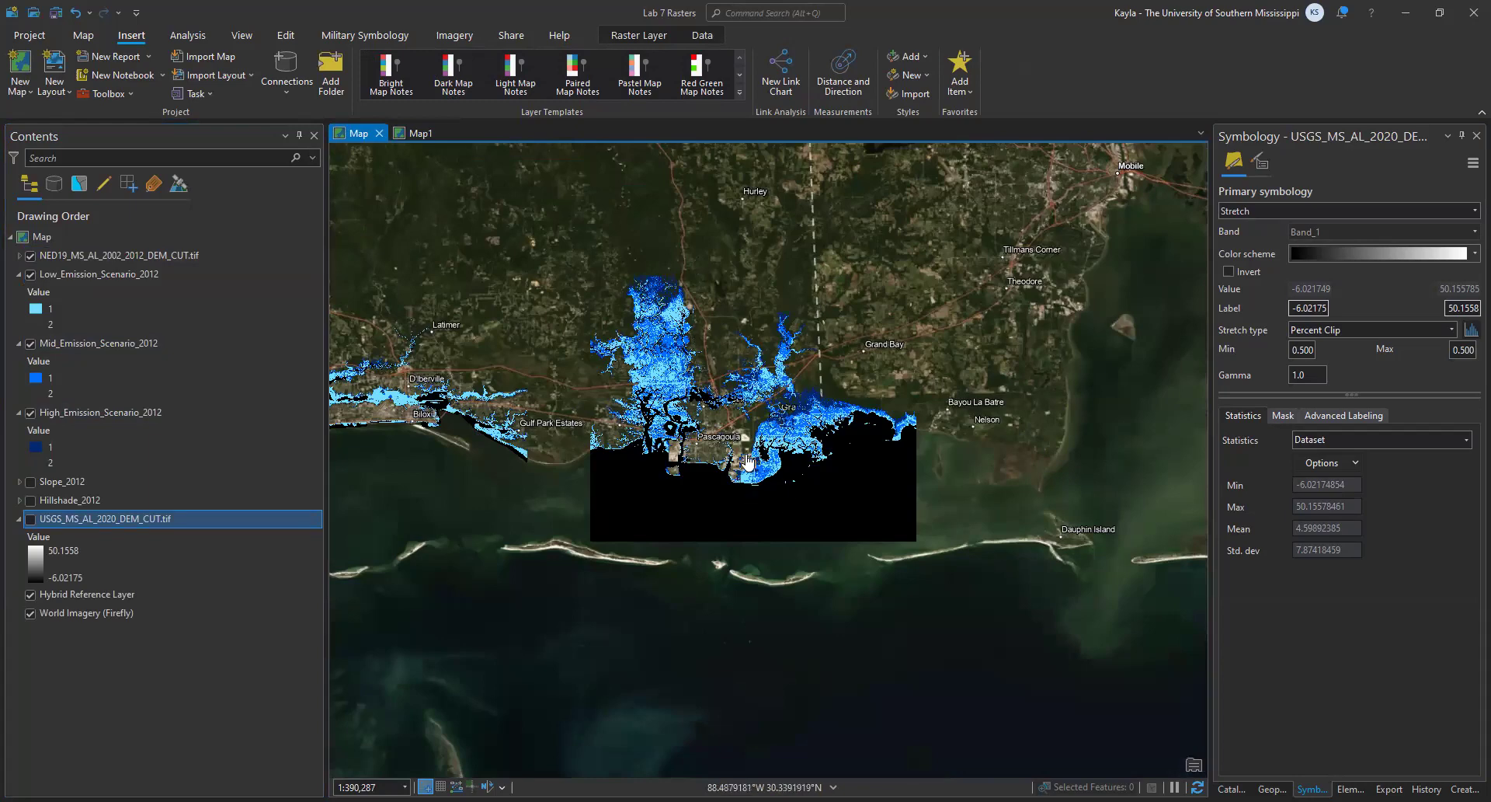
- Examine the three emission-scenario flood extents in Map from the Grand Bay marshes to Moss Point
scroll(773, 402, "up", 3)
scroll(796, 546, "up", 3)
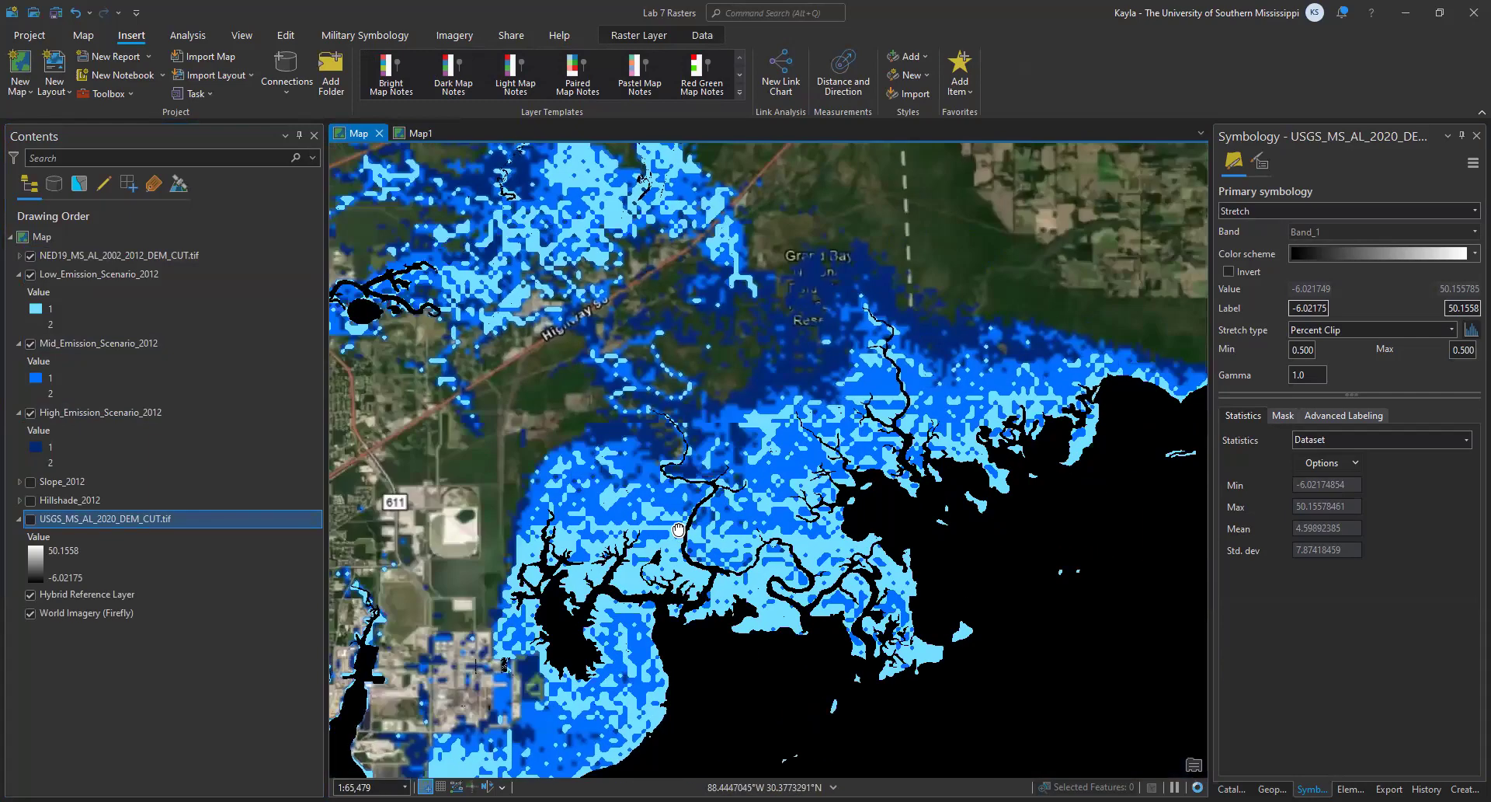
scroll(673, 526, "down", 1)
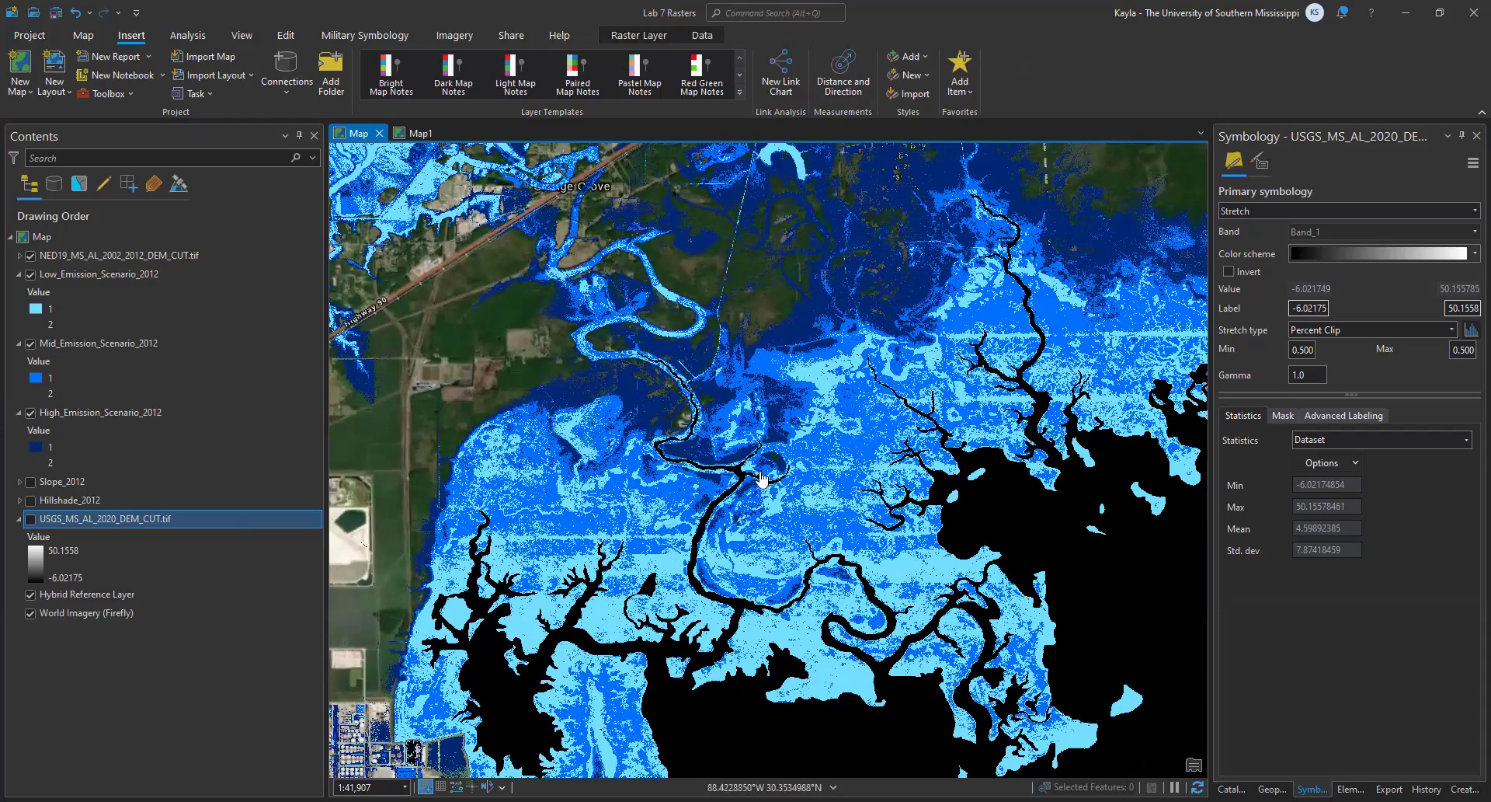
left_click_drag(871, 592, 1212, 589)
left_click_drag(530, 521, 791, 724)
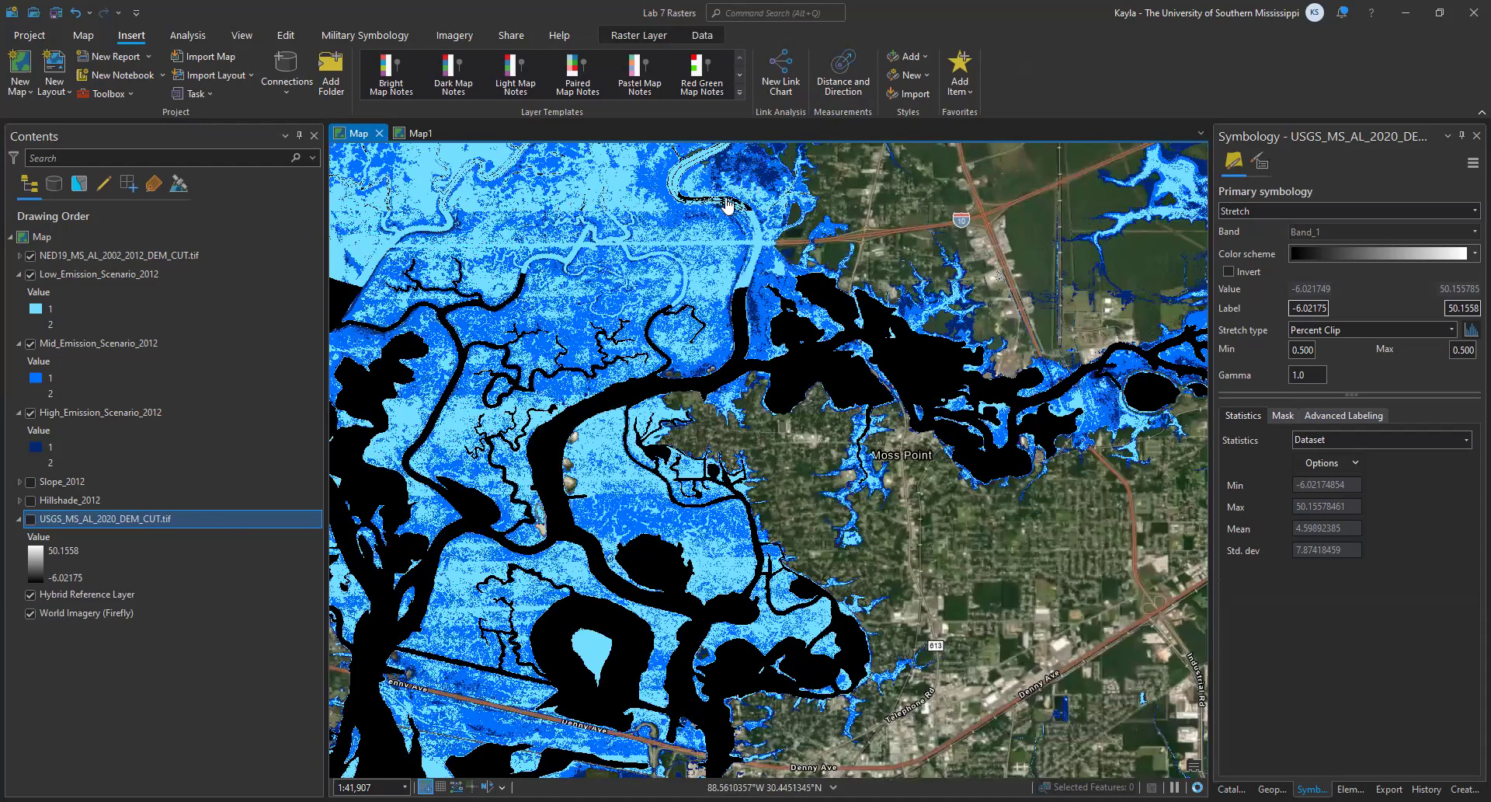
left_click_drag(729, 206, 745, 430)
left_click_drag(697, 204, 727, 237)
left_click_drag(622, 377, 689, 510)
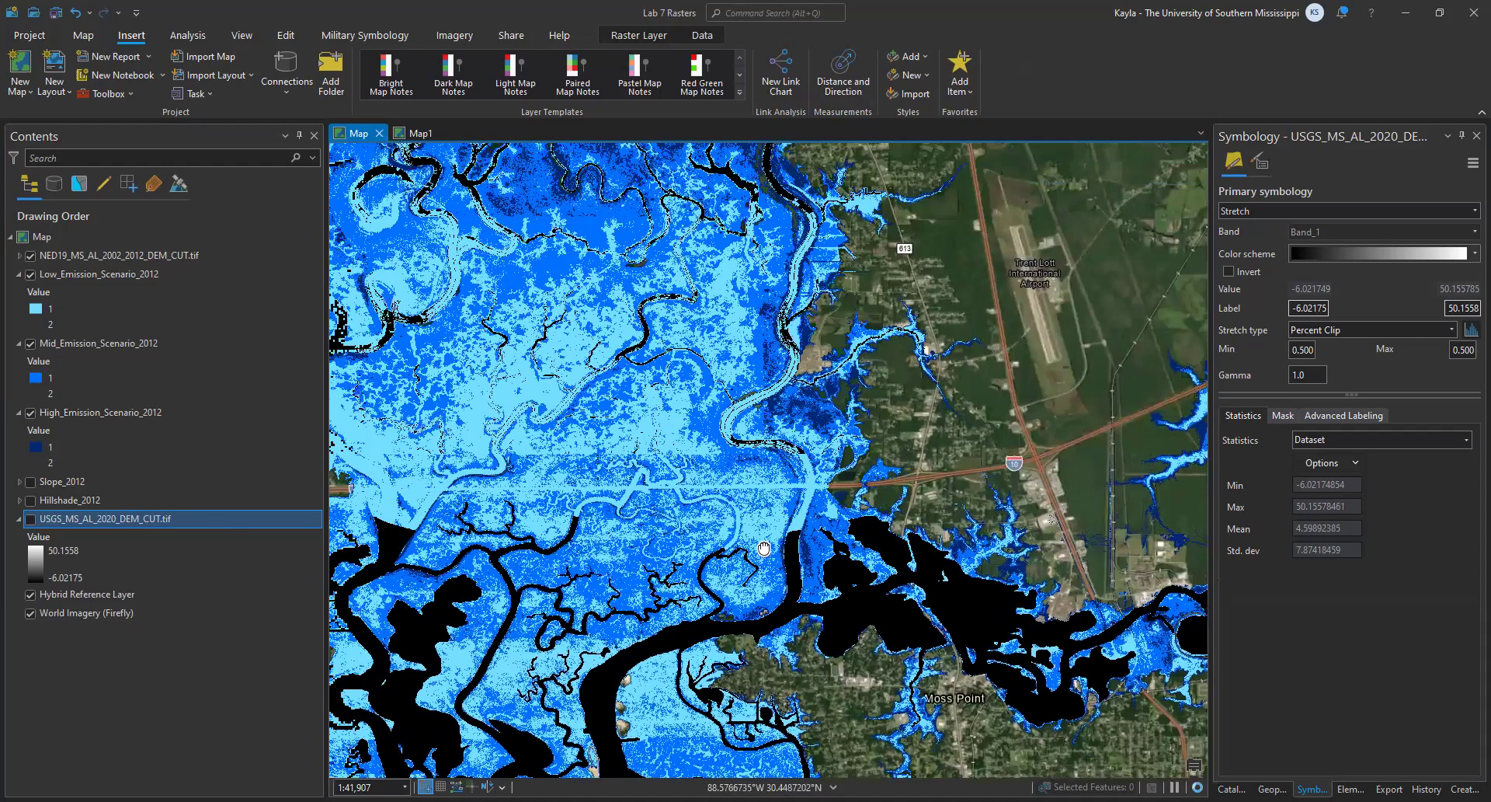
- Follow the flood extents up the river north of Moss Point to the edge of the data below Three Rivers
left_click_drag(587, 251, 650, 263)
left_click_drag(653, 154, 670, 492)
left_click_drag(660, 289, 695, 438)
left_click_drag(835, 241, 711, 435)
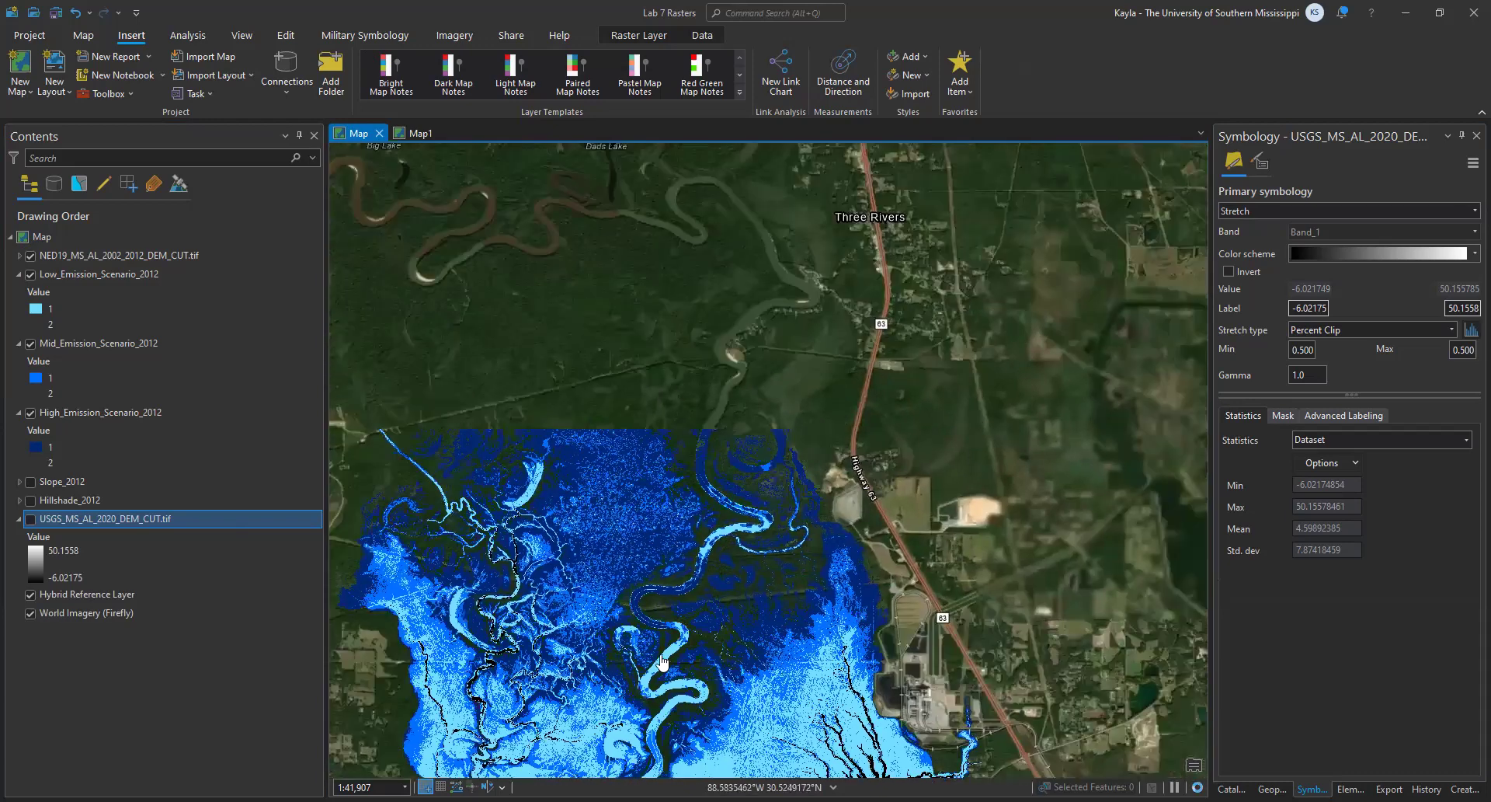
left_click_drag(662, 662, 715, 359)
left_click_drag(759, 406, 609, 435)
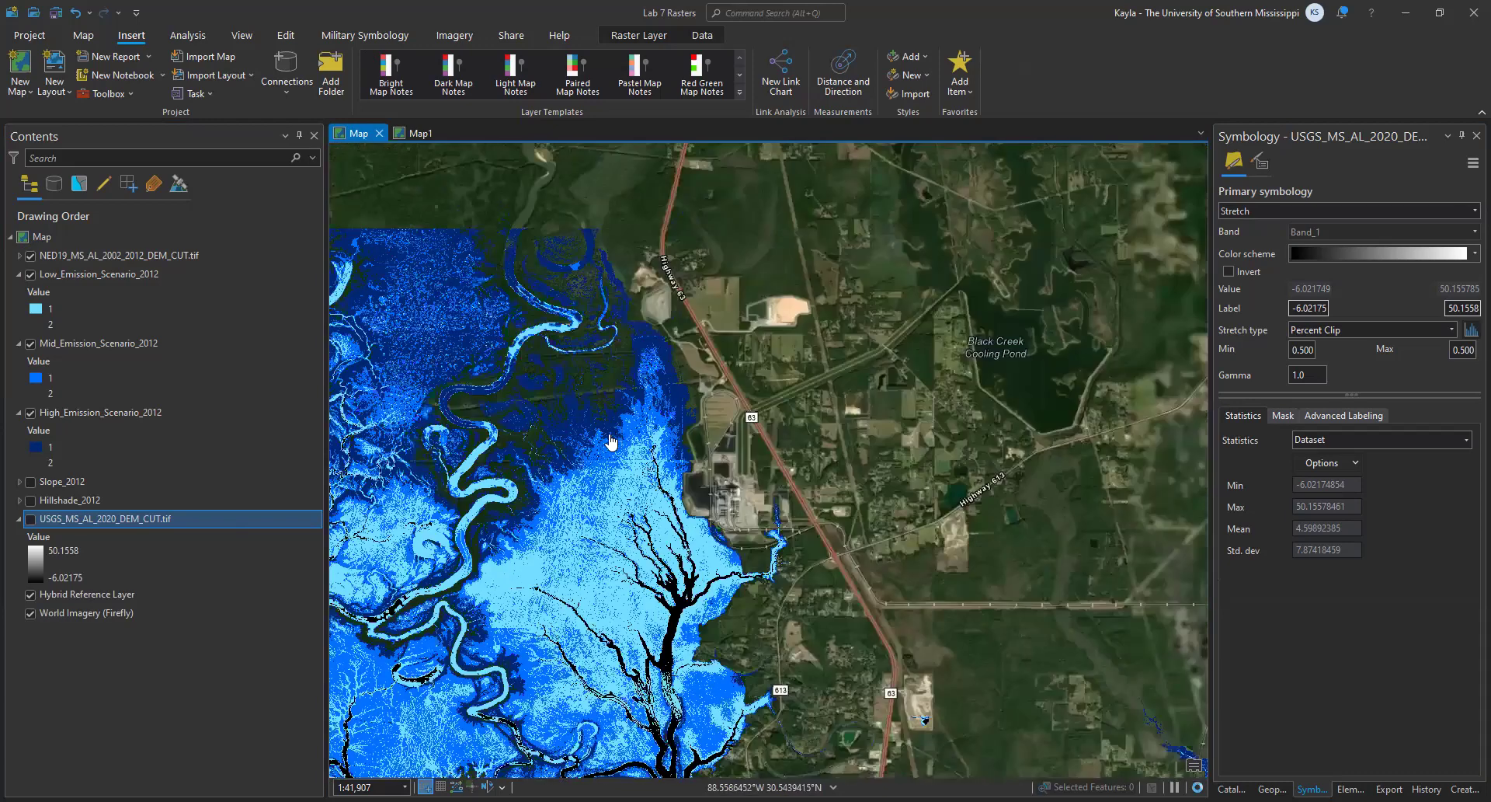
left_click_drag(632, 311, 712, 358)
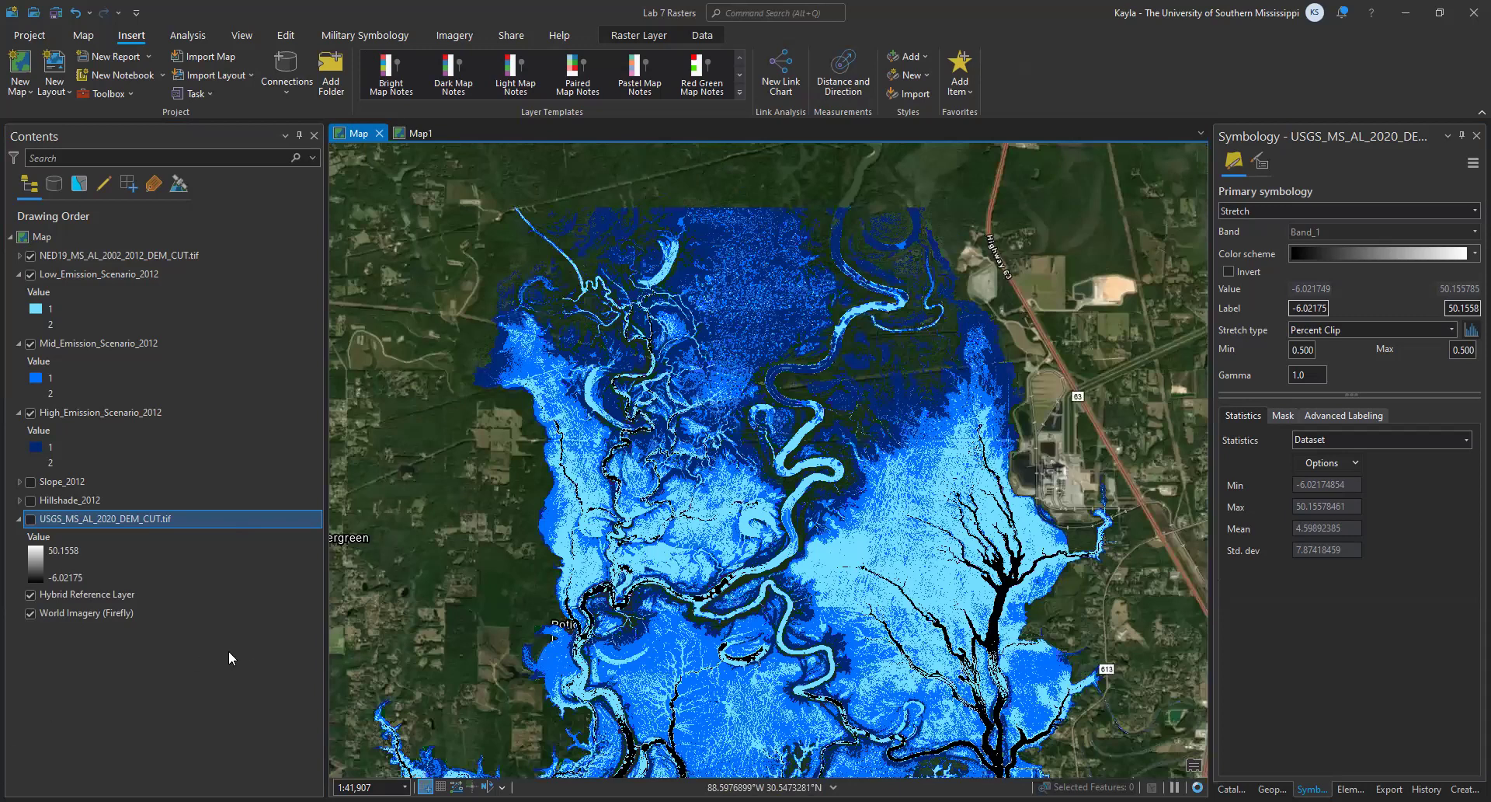
- Show Slope_2012 and Hillshade_2012 beneath the scenario layers and set the slope layer's transparency to 57.5%
left_click(112, 691)
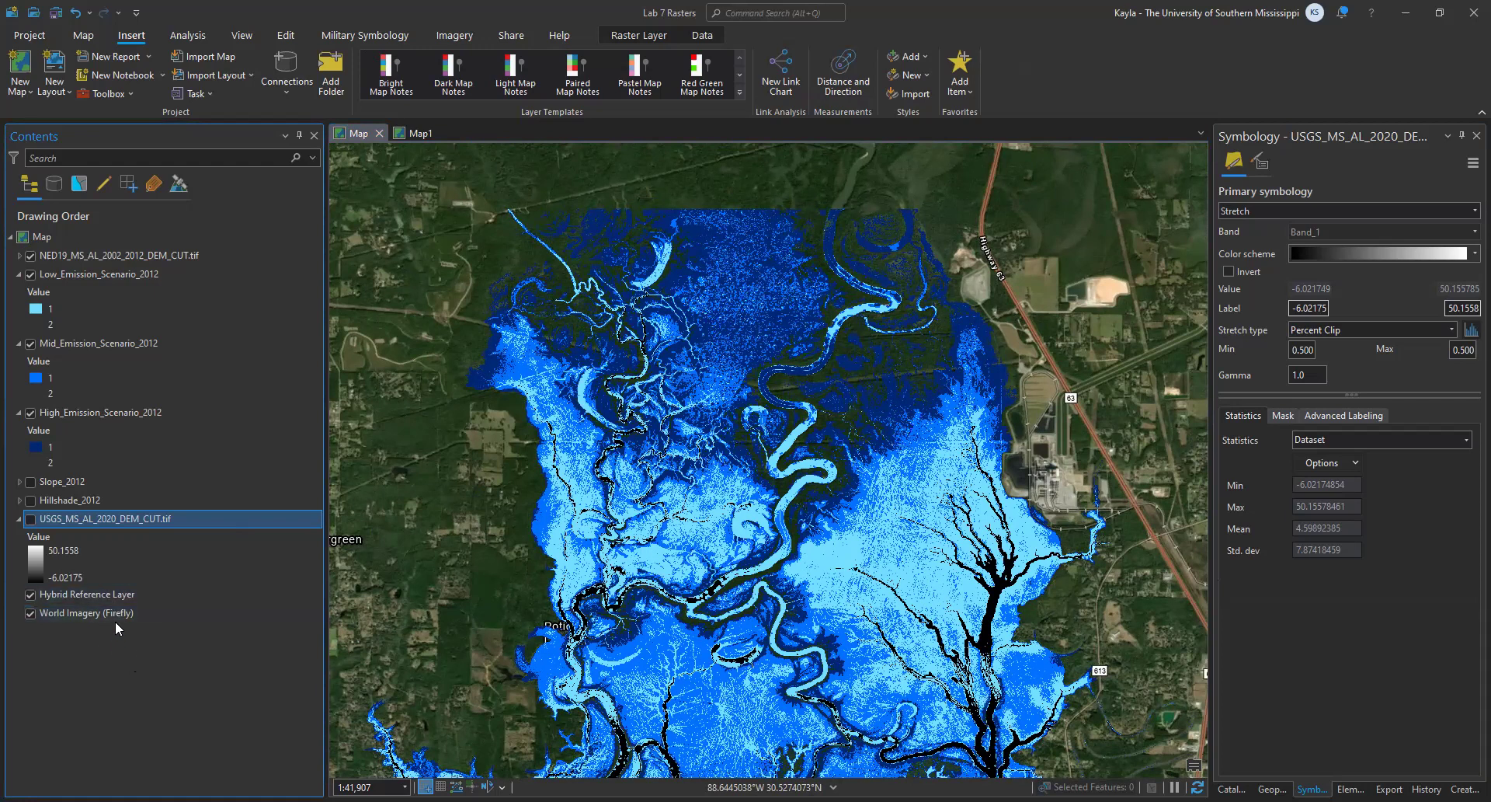
left_click(30, 500)
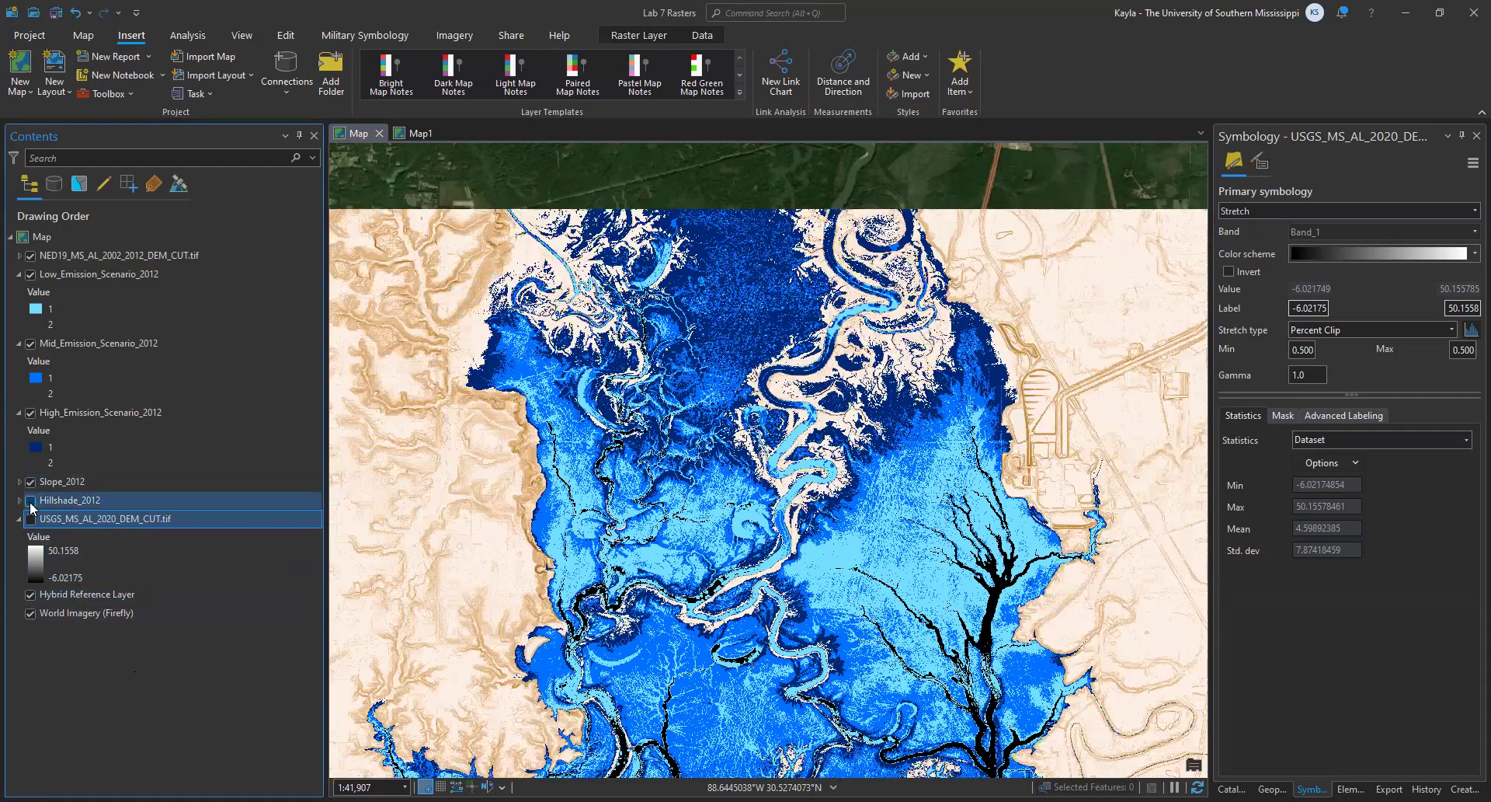
left_click(62, 483)
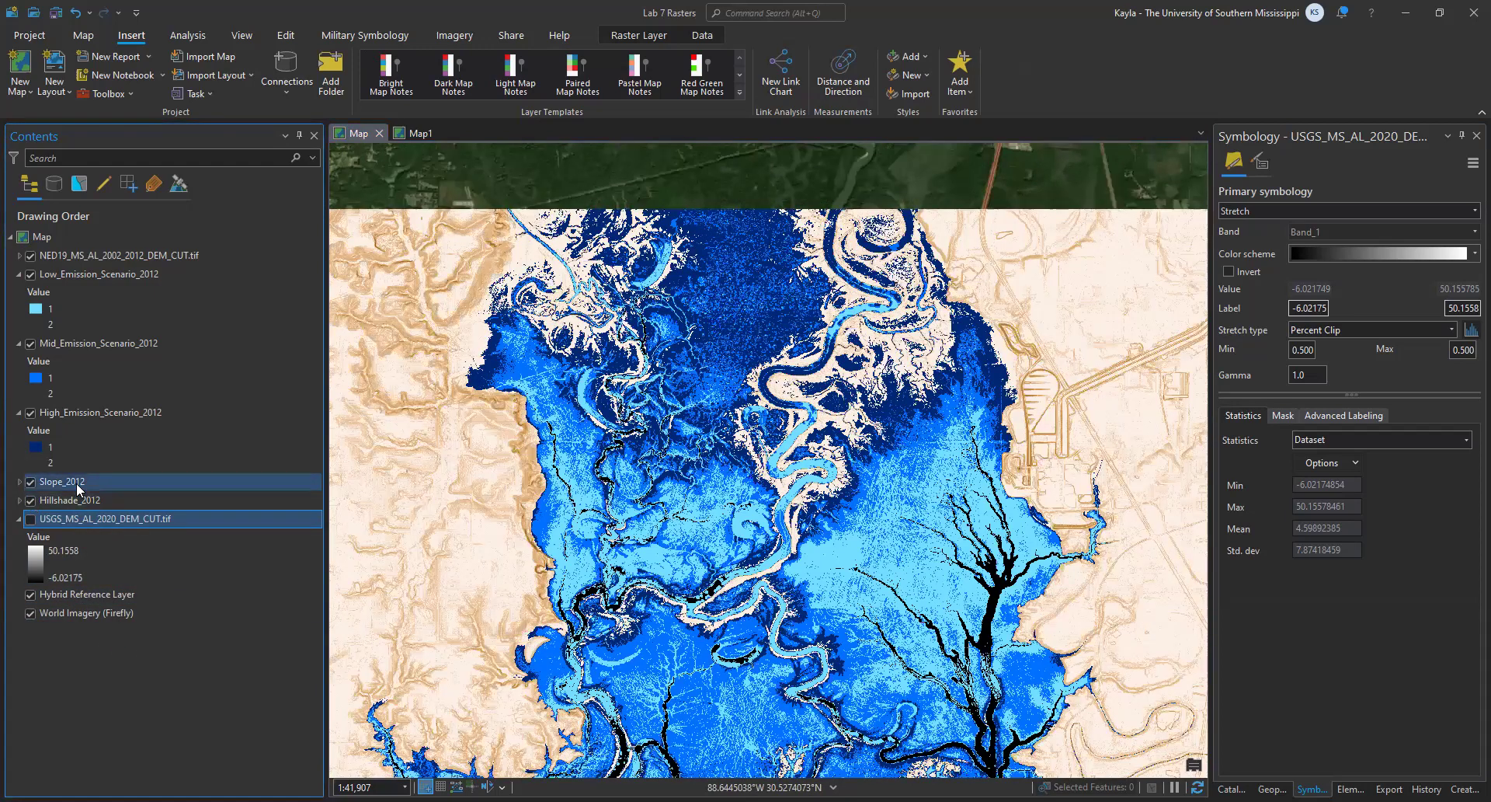
right_click(62, 482)
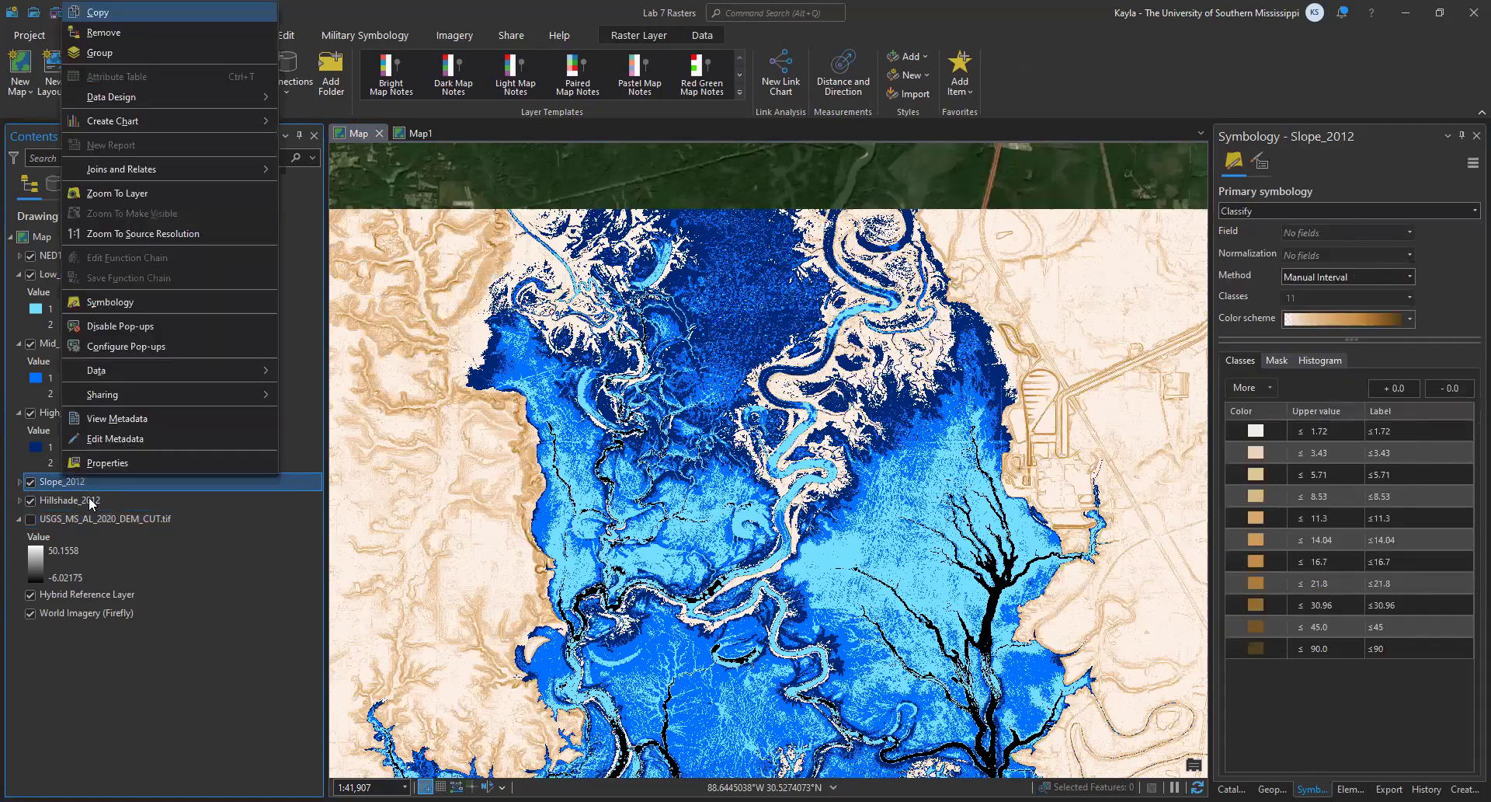
left_click(364, 15)
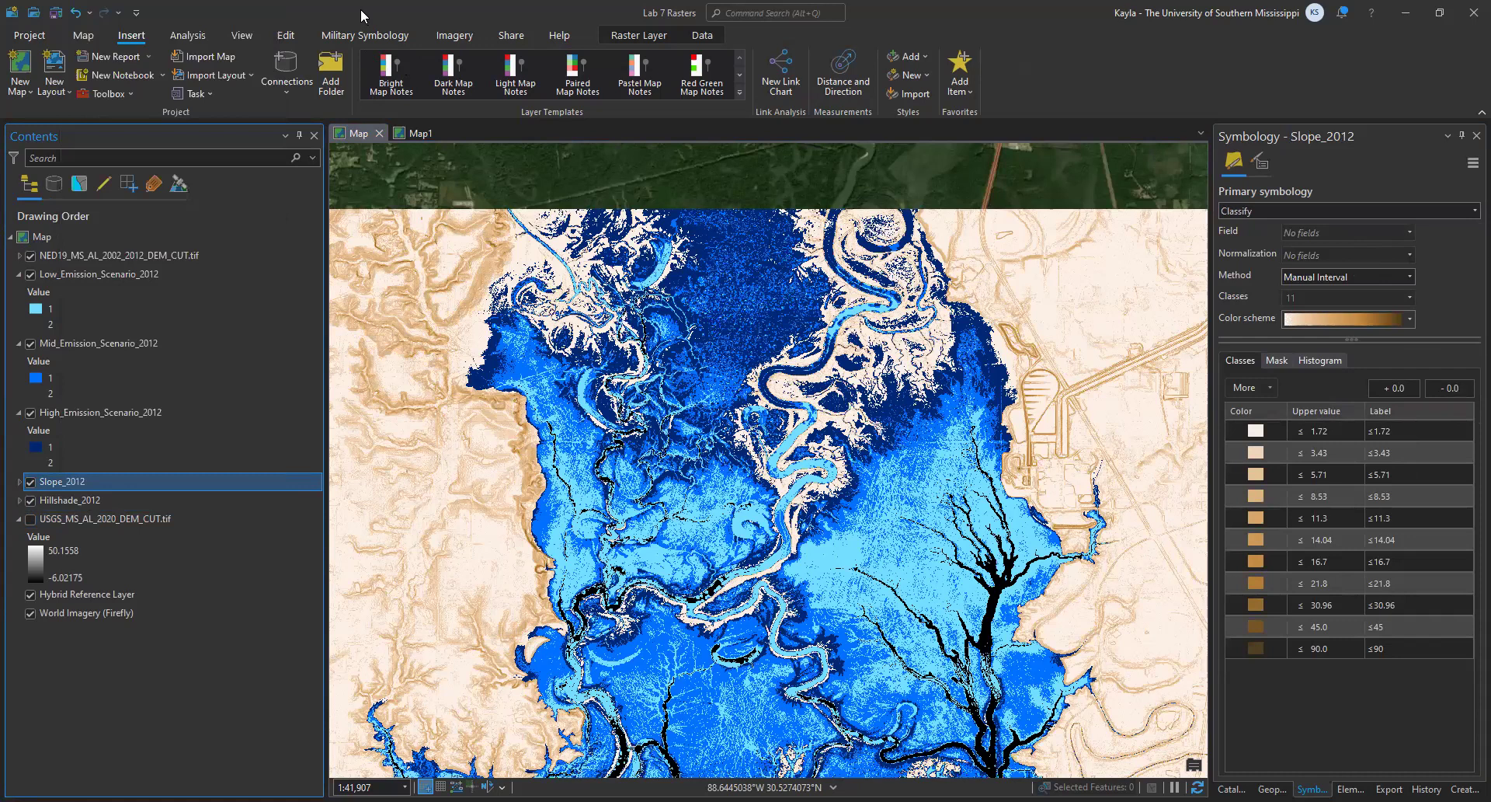
double_click(361, 8)
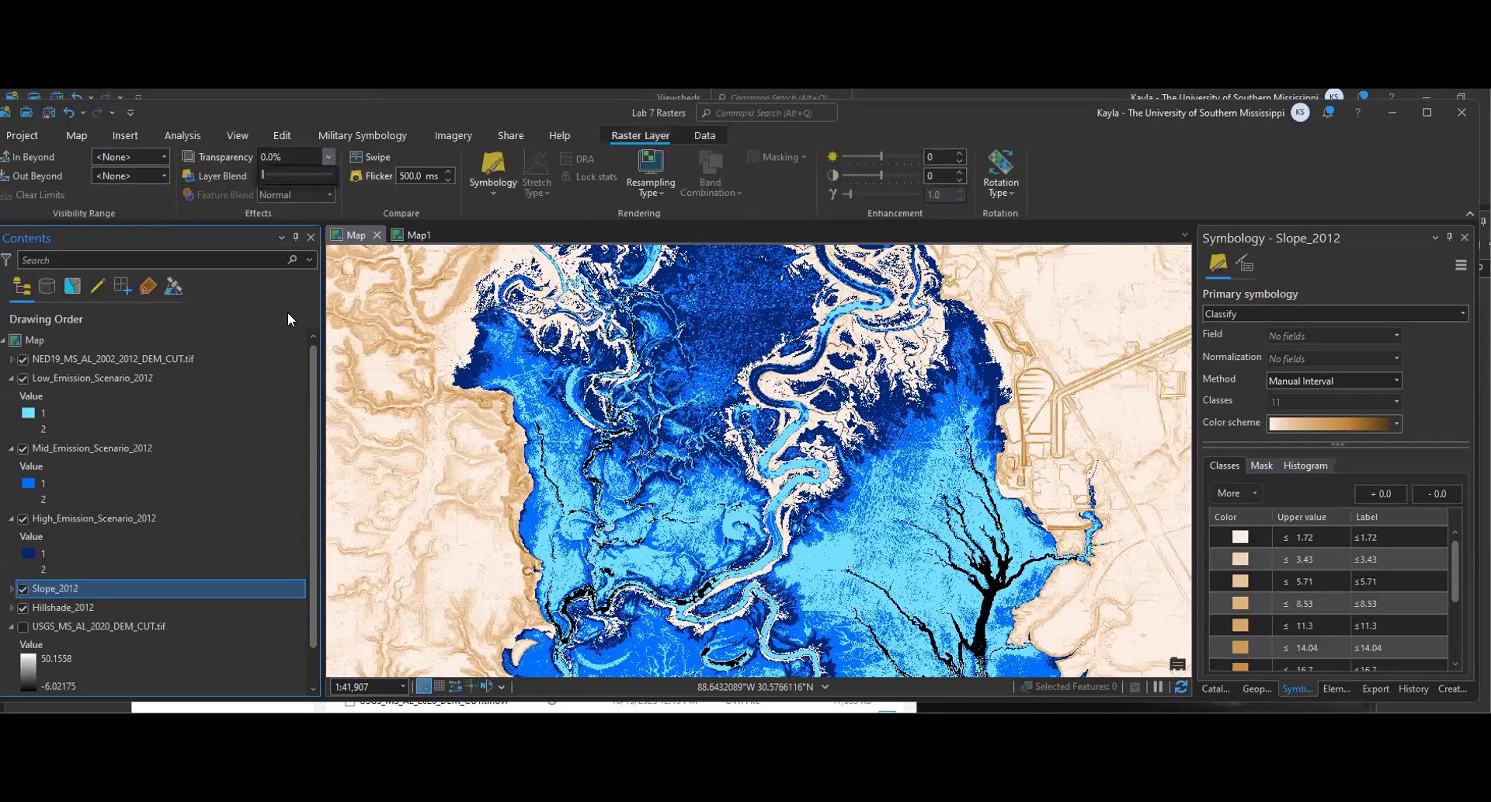
left_click_drag(263, 176, 308, 176)
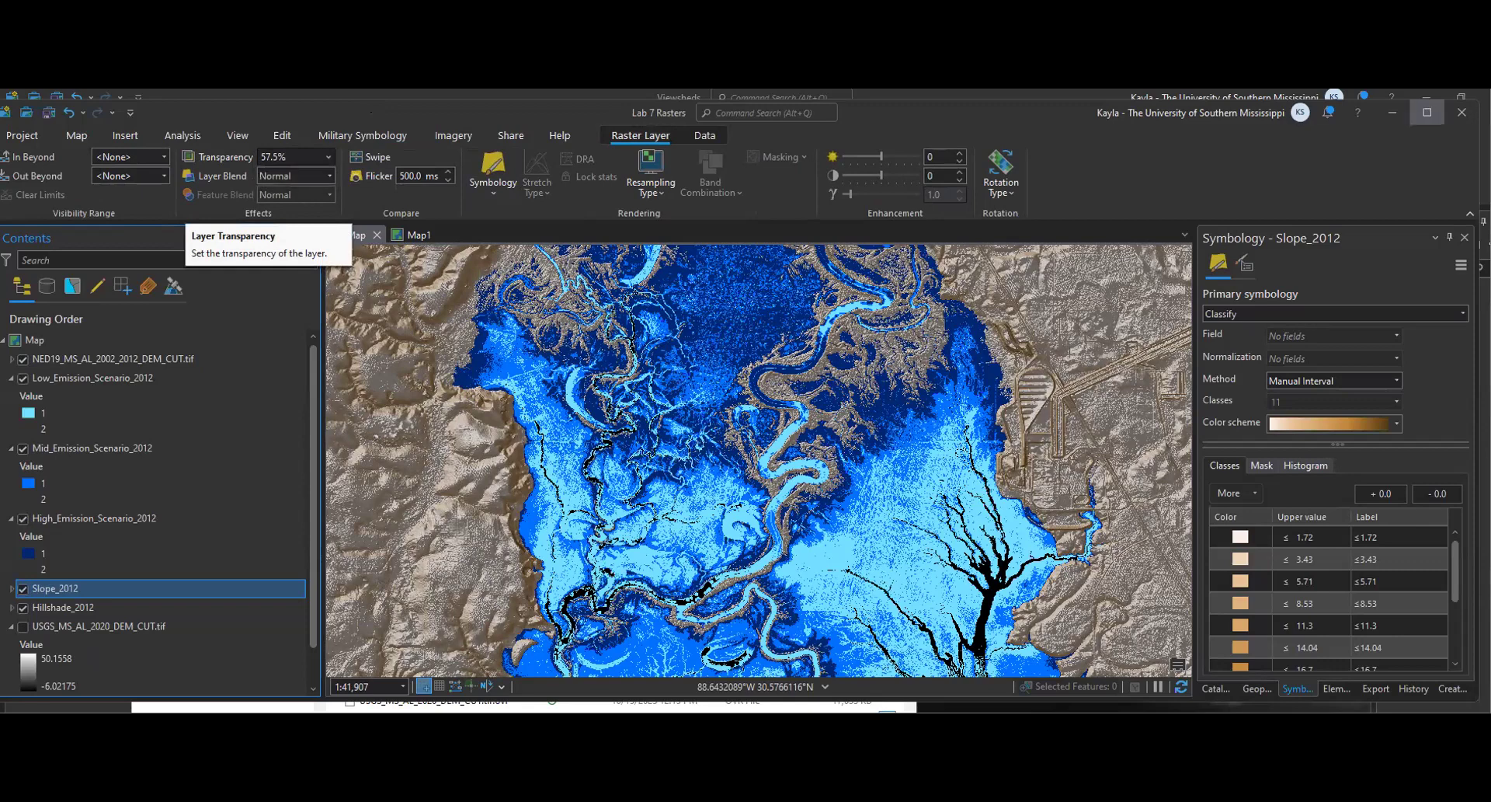
left_click(1427, 111)
- Inspect the flood scenarios over the semi-transparent slope and hillshade, from the northern river marshes toward Moss Point
scroll(544, 524, "down", 2)
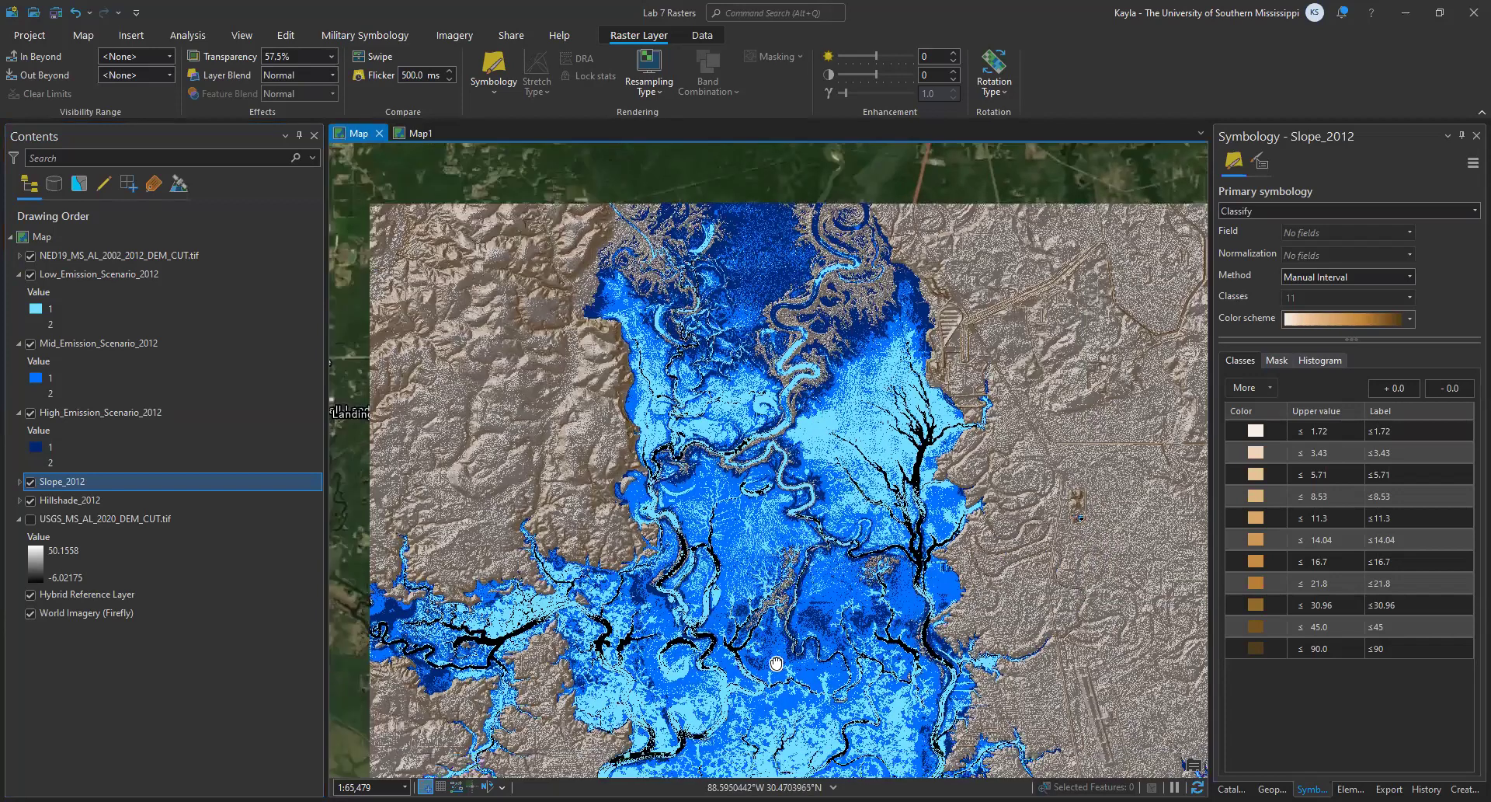
left_click_drag(776, 663, 591, 672)
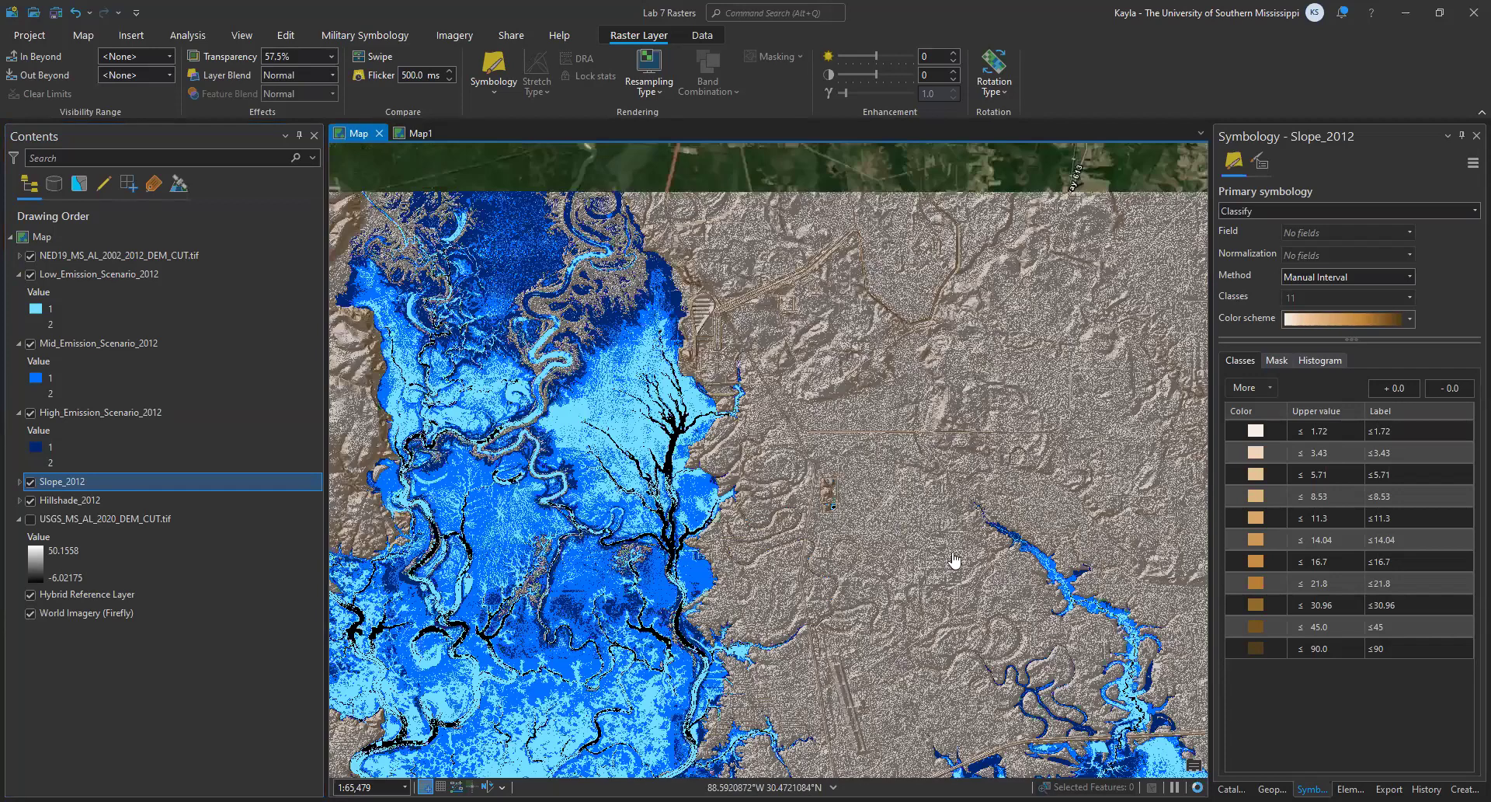
left_click_drag(1106, 673, 1049, 501)
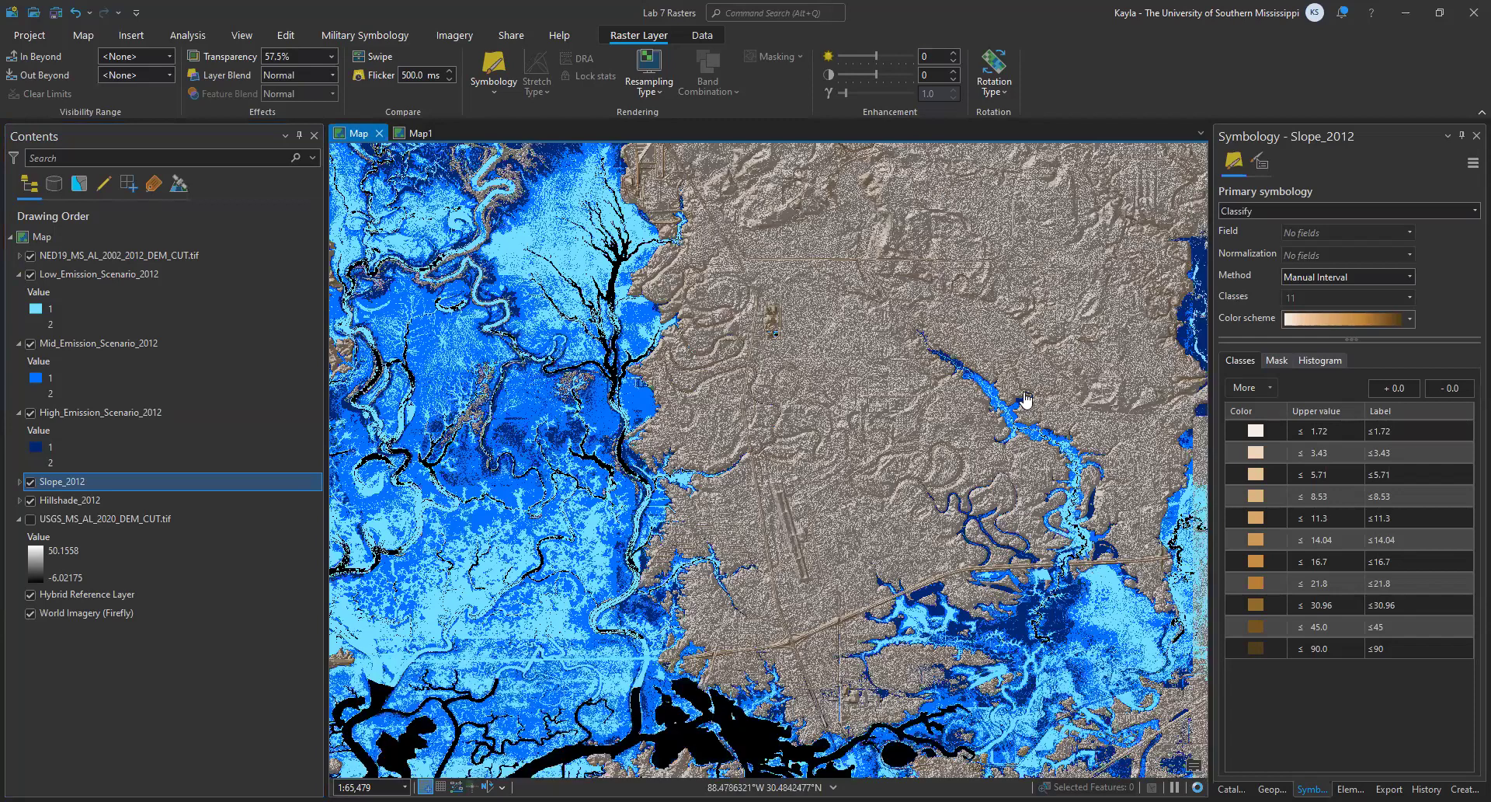